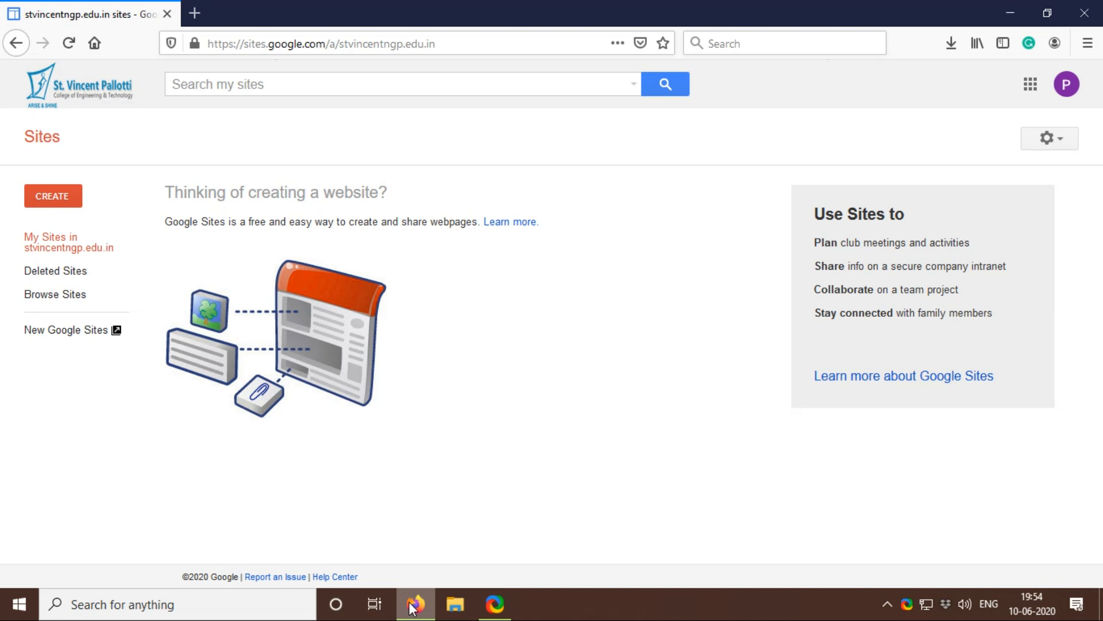
Step: Create a website in new Sites, dismissing the template gallery suggestion and skipping the introductory tour
{"action": "left_click", "coordinate": [46, 201]}
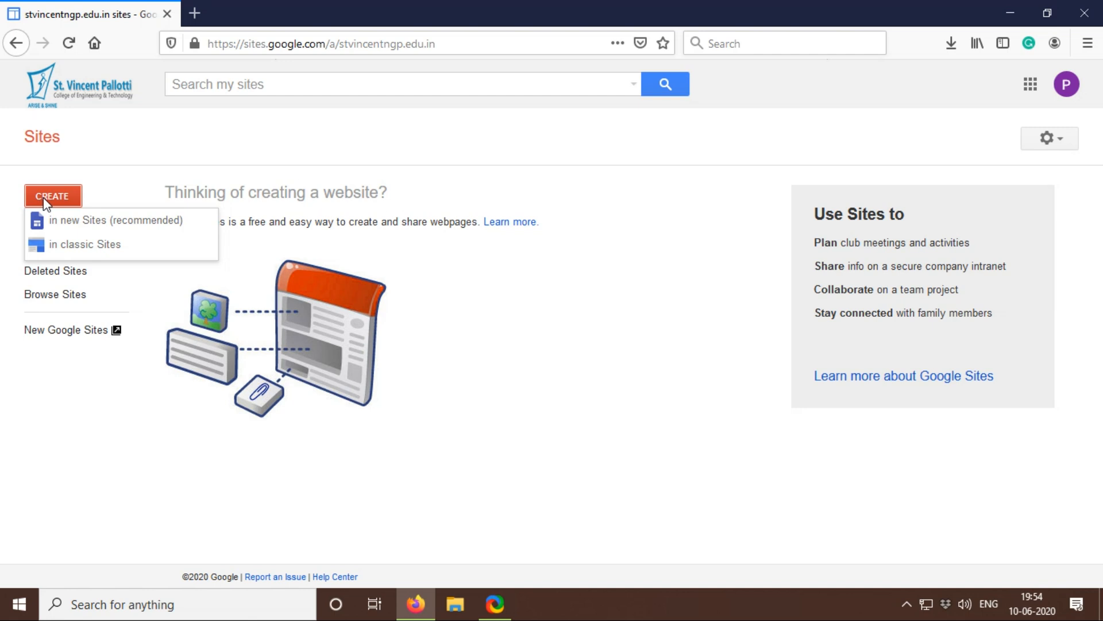
{"action": "left_click", "coordinate": [70, 234]}
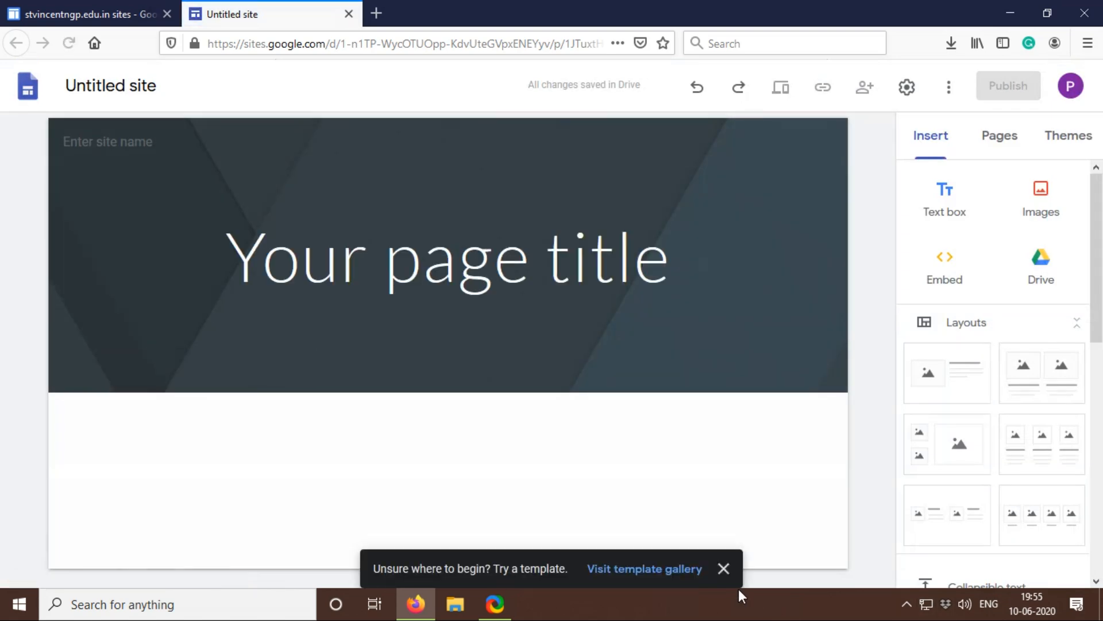
{"action": "left_click", "coordinate": [719, 568]}
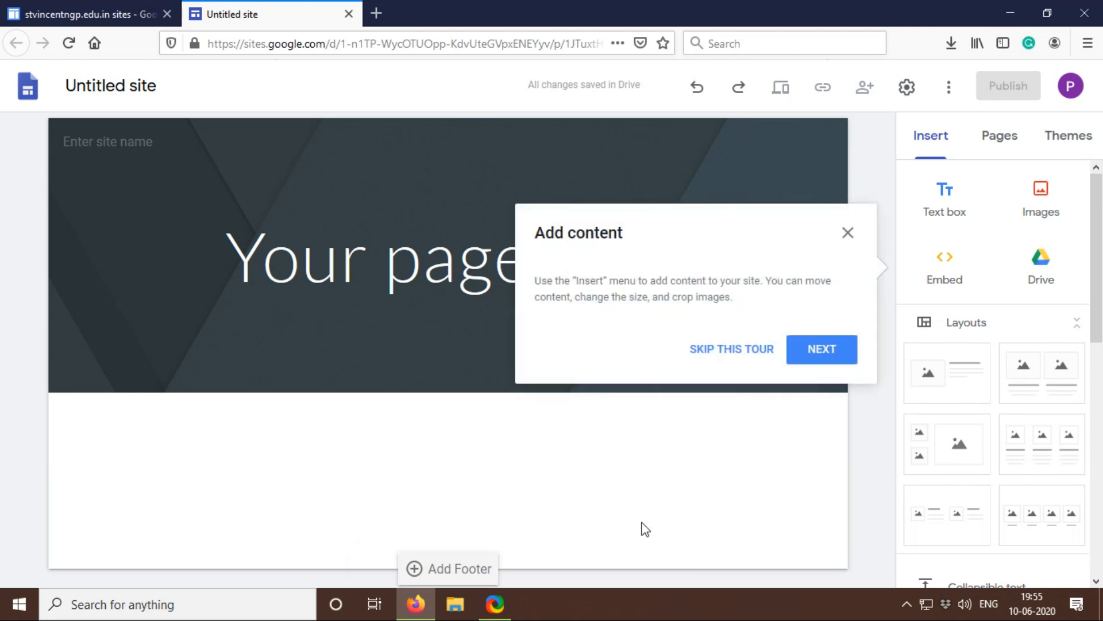
{"action": "left_click", "coordinate": [755, 350]}
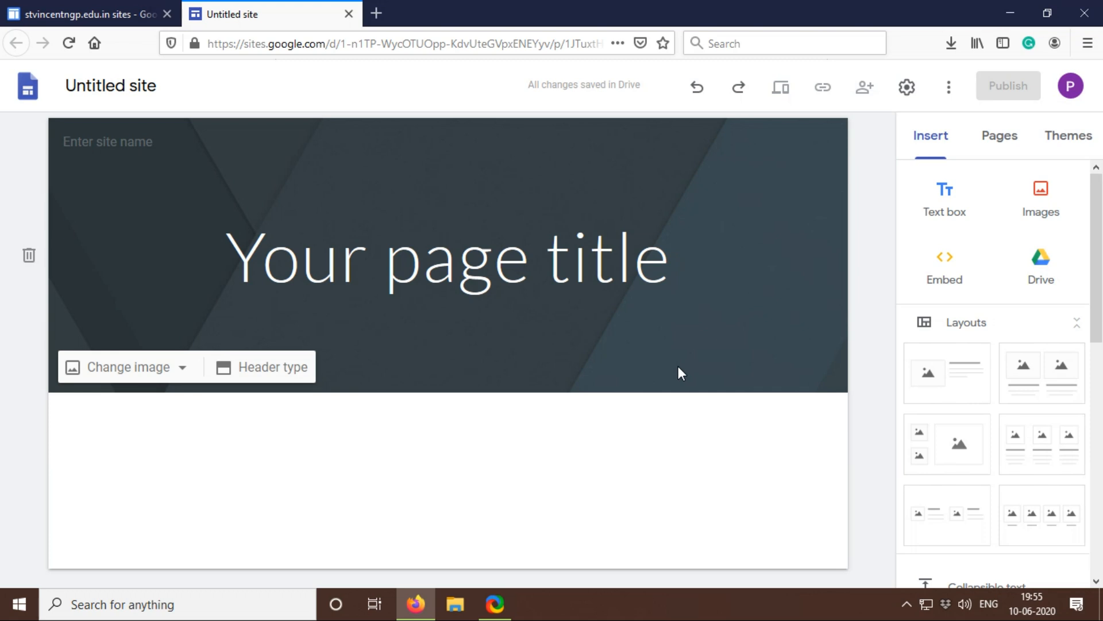
Step: Rename the untitled site document as "My First website"
{"action": "left_click", "coordinate": [135, 87]}
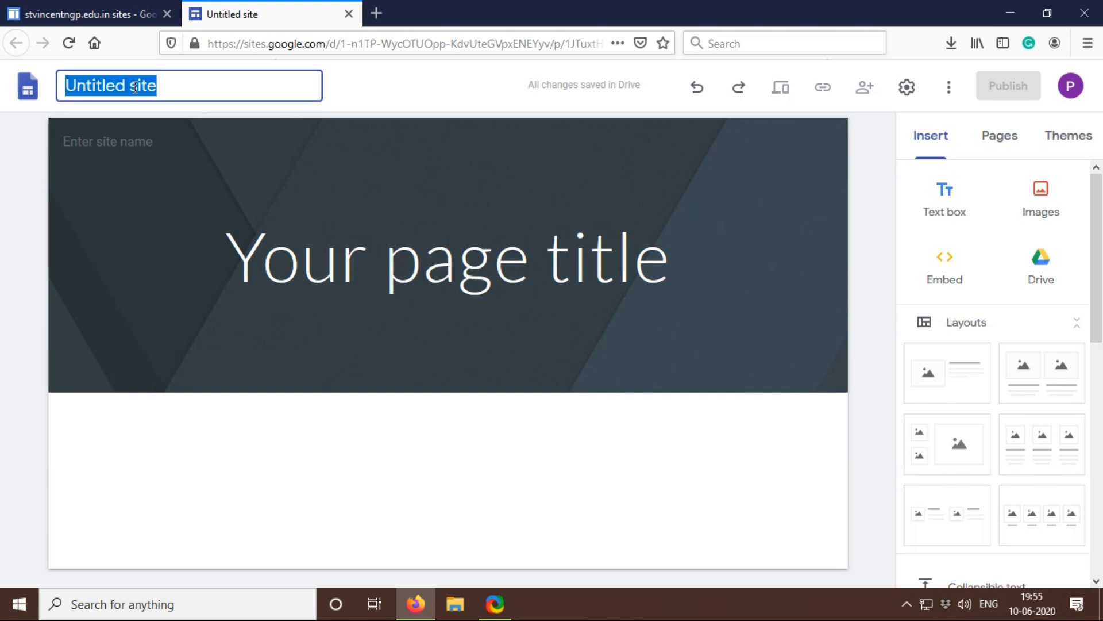
{"action": "type", "text": "My"}
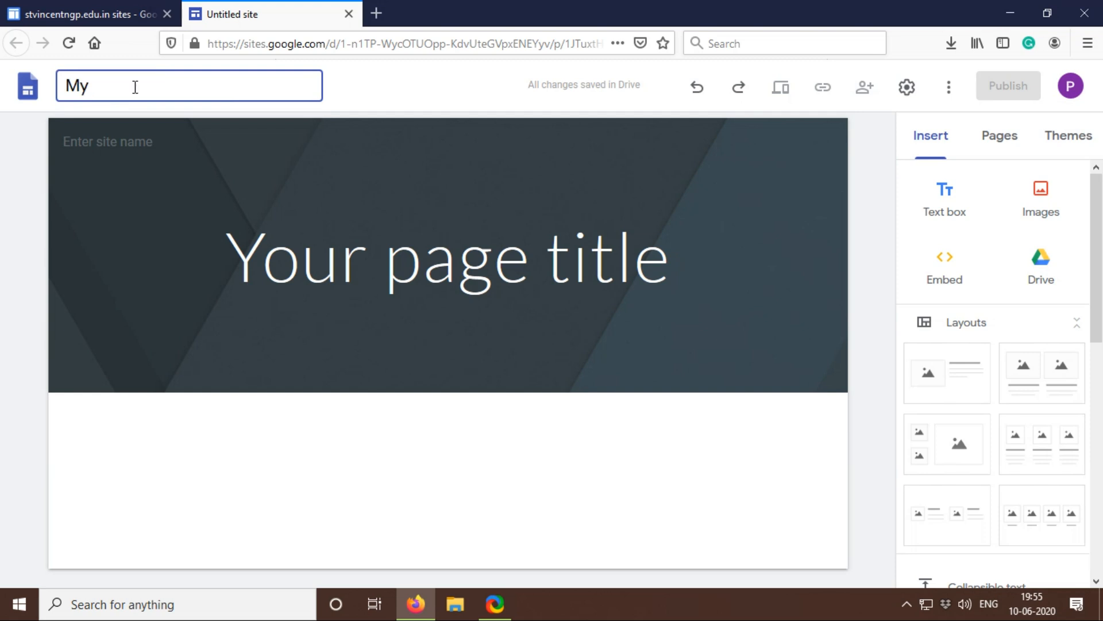
{"action": "type", "text": " First website"}
Step: Replace the site name shown in the page header with the site owner's full name
{"action": "left_click", "coordinate": [127, 150]}
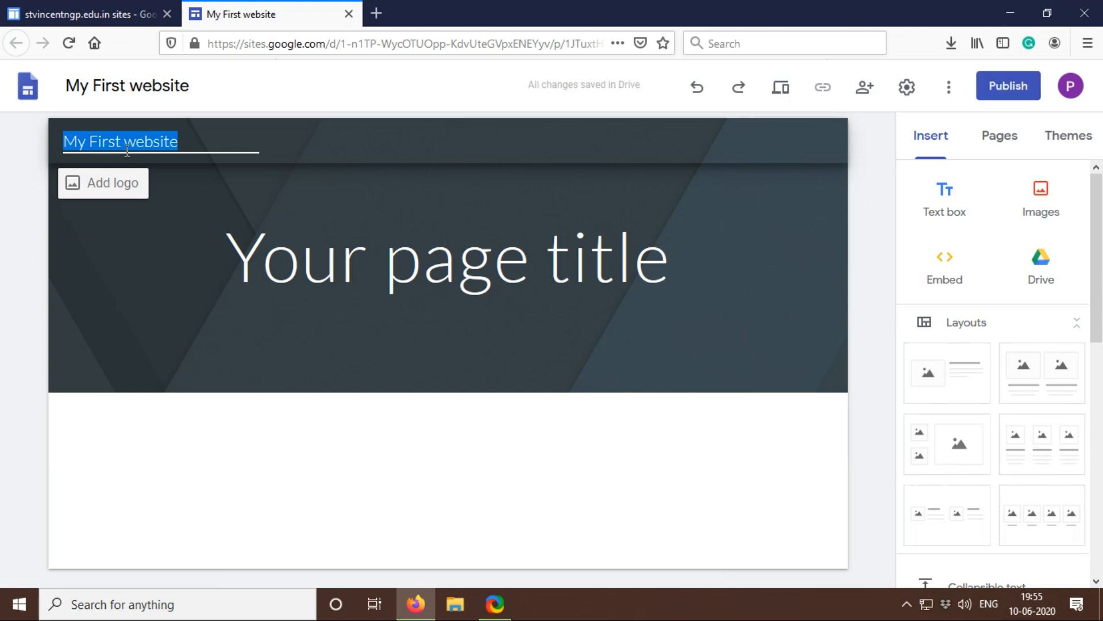
{"action": "type", "text": "Prave"}
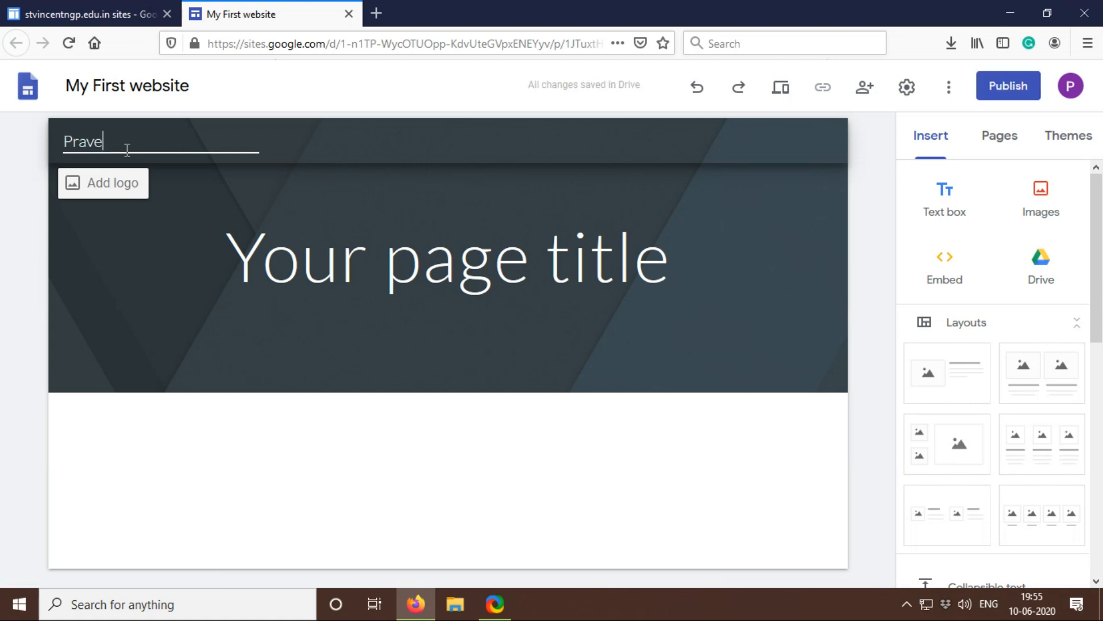
{"action": "type", "text": "en Sen"}
Step: Replace the placeholder page title in the header with "PROGRAMMING SKILL"
{"action": "left_click", "coordinate": [318, 304]}
{"action": "left_click", "coordinate": [318, 294]}
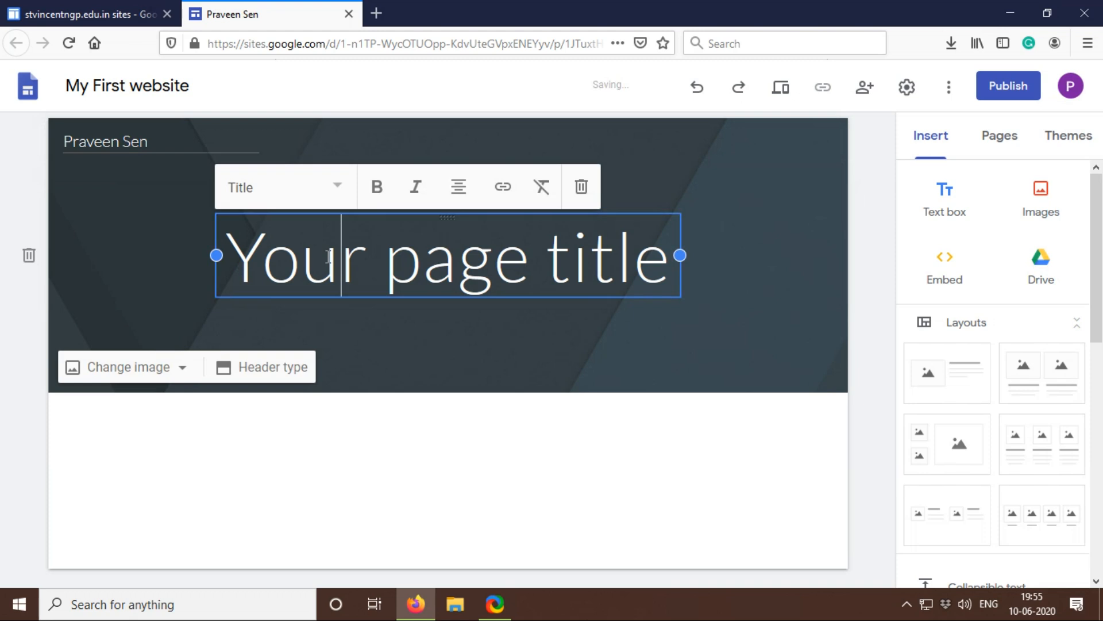
{"action": "left_click_drag", "start_coordinate": [230, 246], "coordinate": [684, 283]}
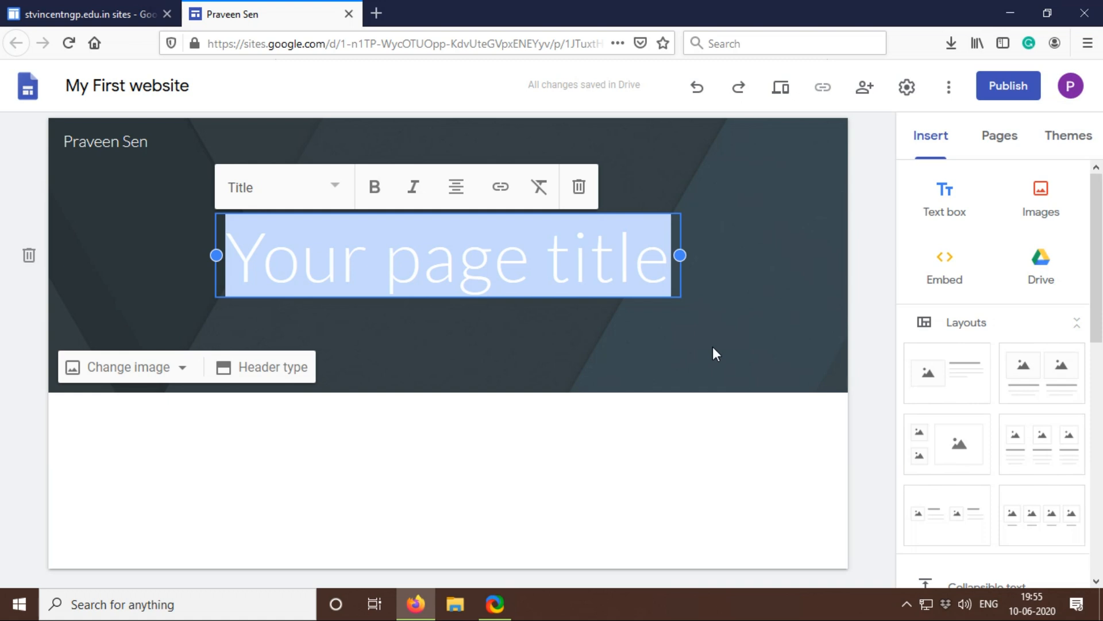
{"action": "type", "text": "PROGRAM"}
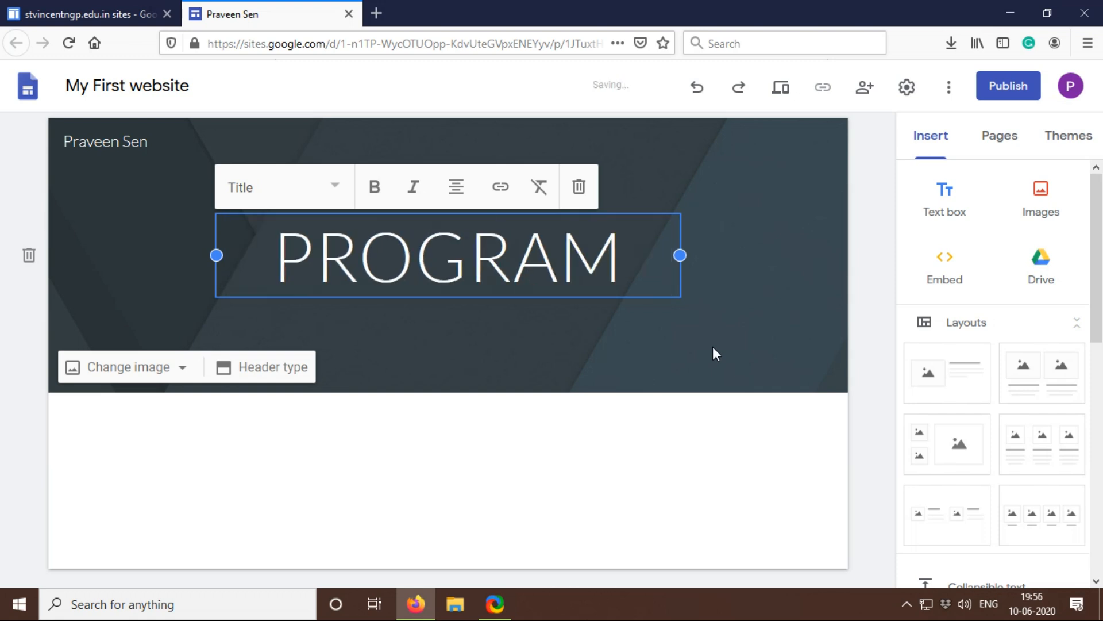
{"action": "type", "text": "MING"}
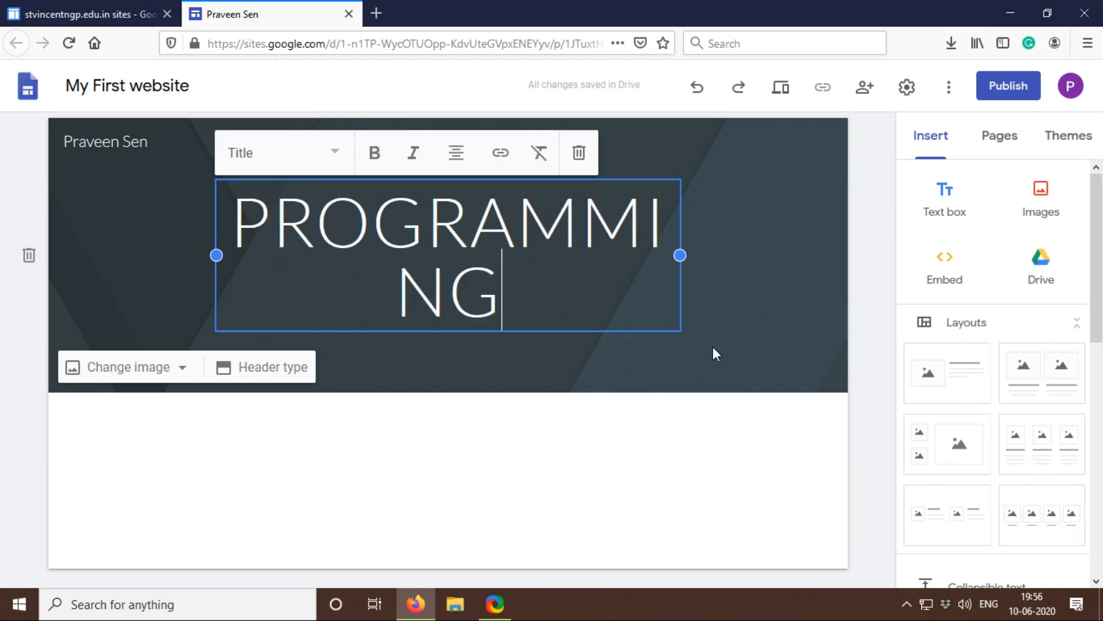
{"action": "type", "text": " SKILL"}
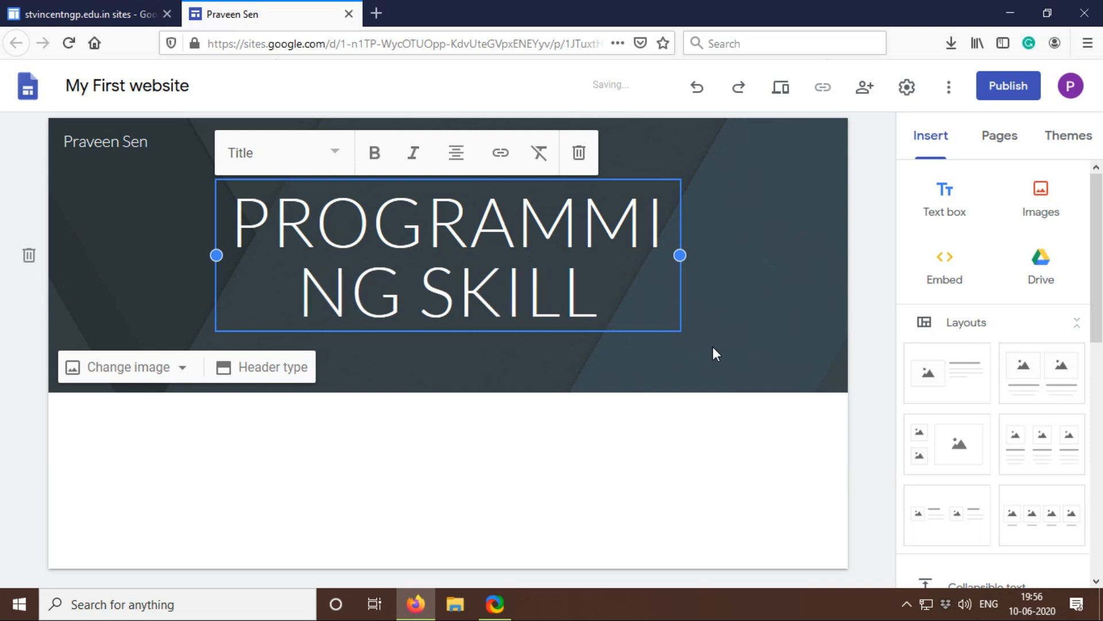
Step: Apply the Title text style to the whole page title
{"action": "left_click", "coordinate": [339, 155]}
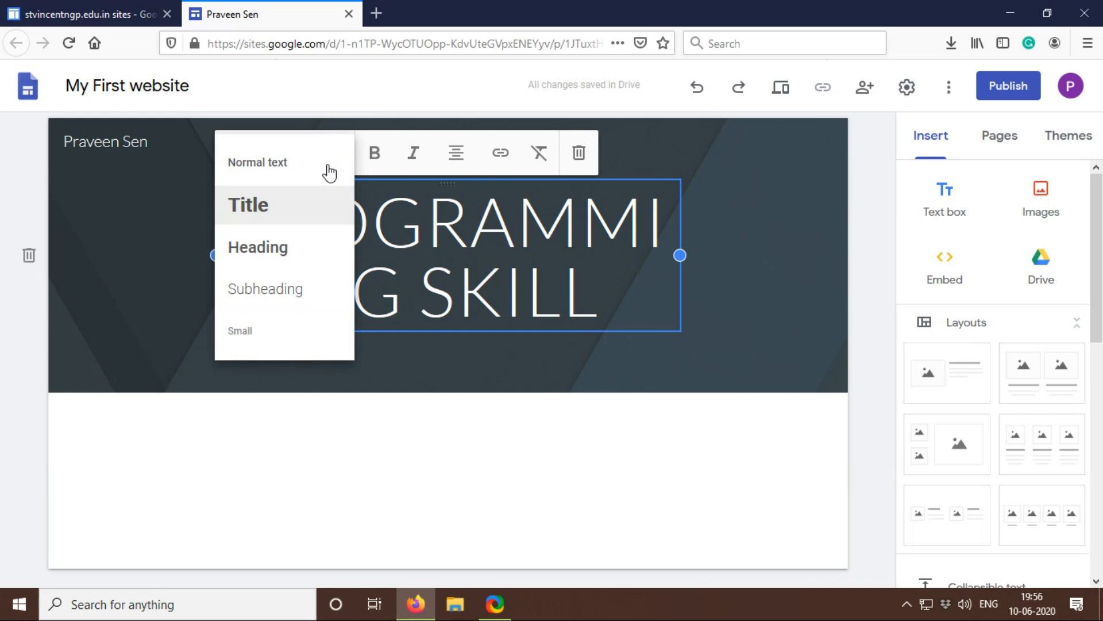
{"action": "left_click", "coordinate": [306, 214]}
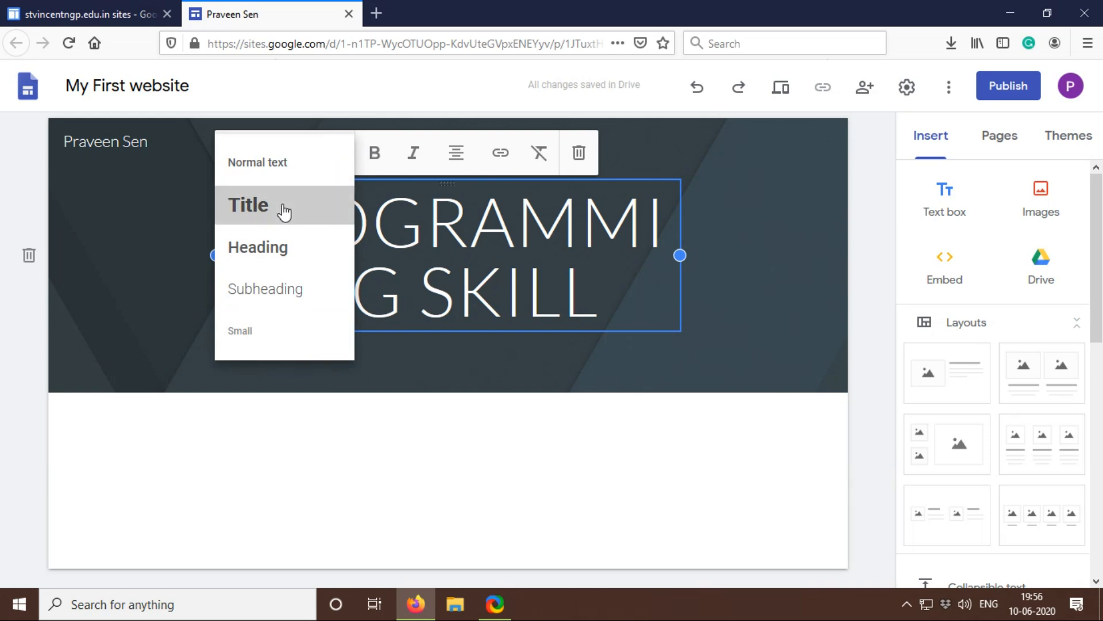
{"action": "left_click_drag", "start_coordinate": [232, 208], "coordinate": [597, 313]}
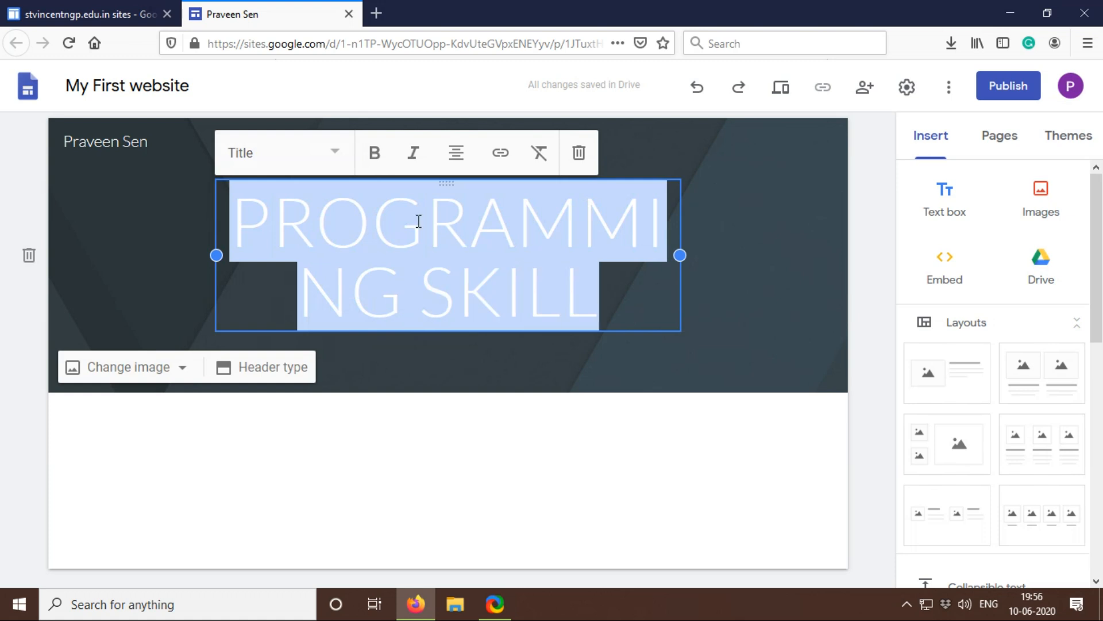
{"action": "left_click", "coordinate": [337, 154]}
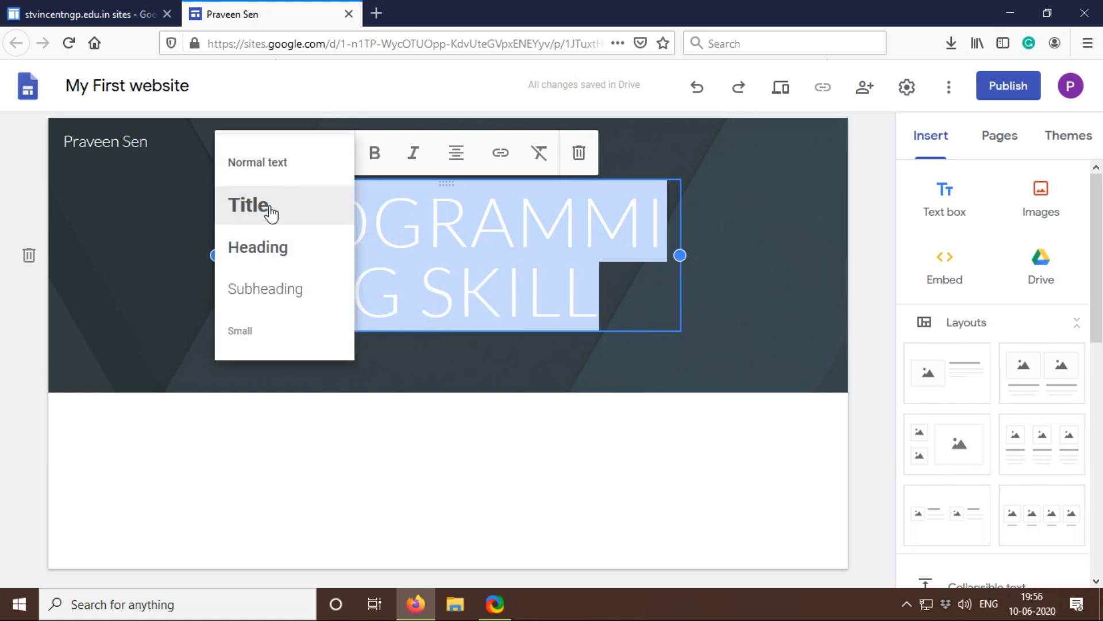
{"action": "left_click", "coordinate": [271, 209]}
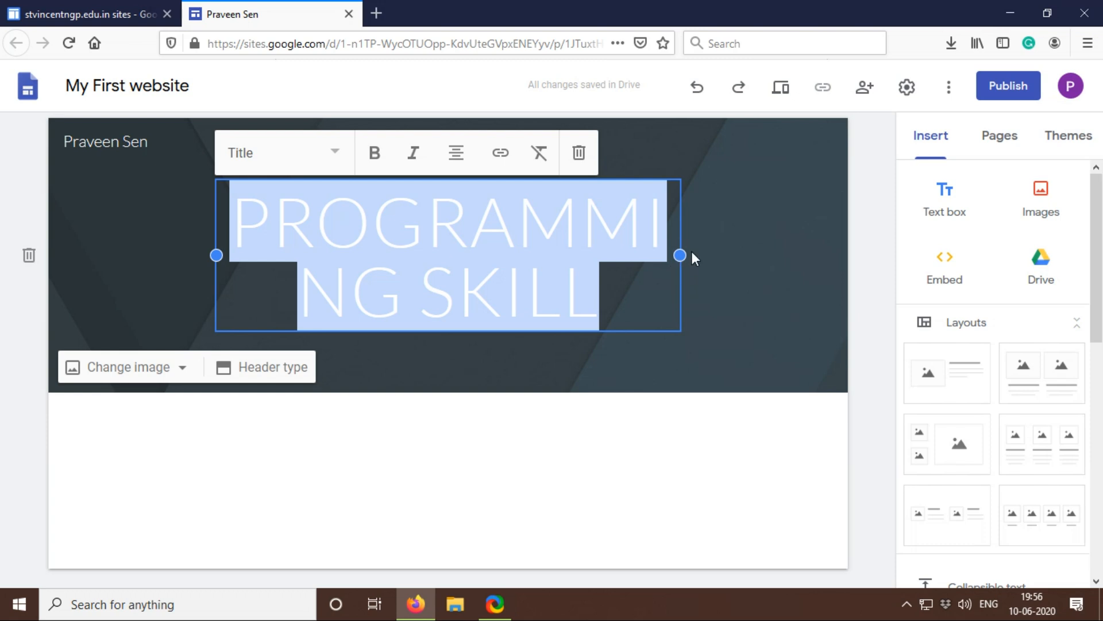
Step: Widen the page title's text box on both sides so the word PROGRAMMING fits on one line
{"action": "left_click_drag", "start_coordinate": [681, 255], "coordinate": [833, 261]}
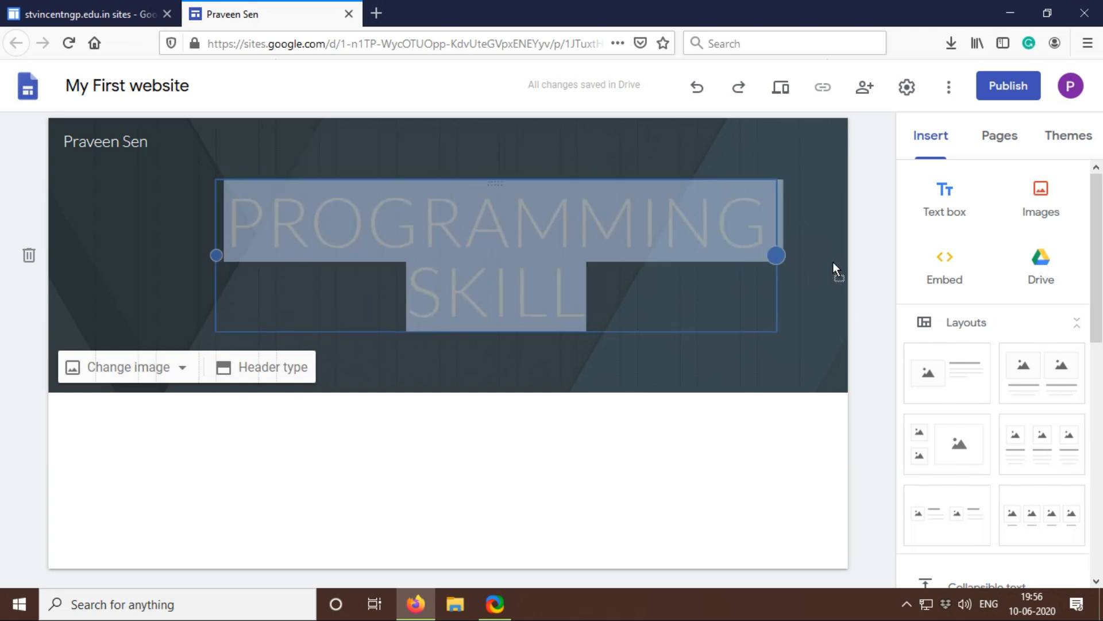
{"action": "left_click_drag", "start_coordinate": [218, 256], "coordinate": [46, 255]}
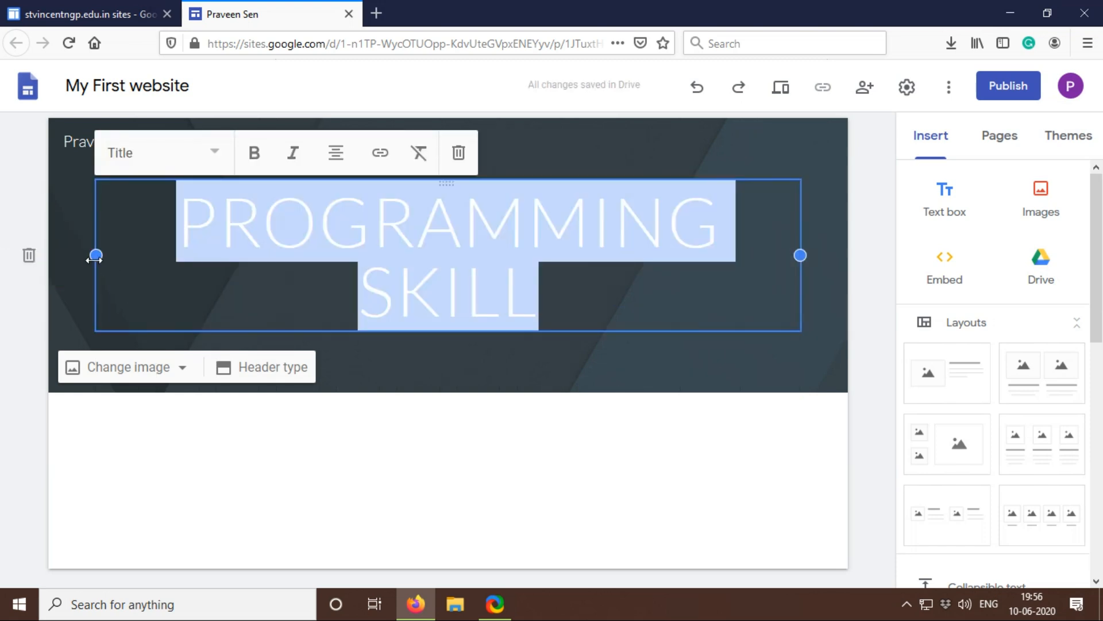
{"action": "left_click", "coordinate": [519, 370]}
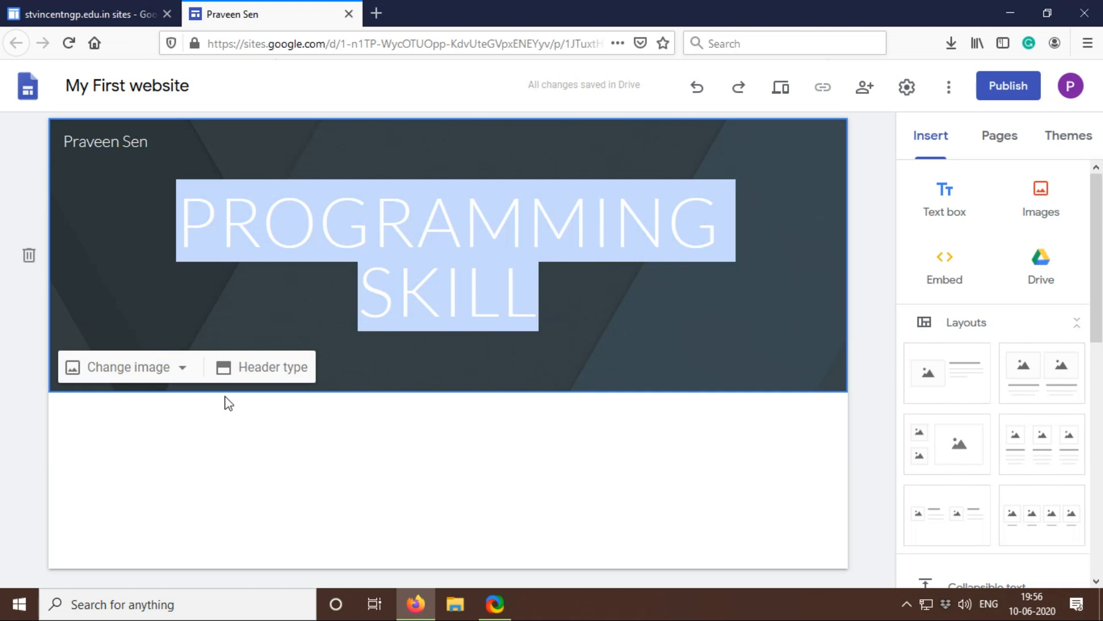
{"action": "left_click", "coordinate": [764, 301]}
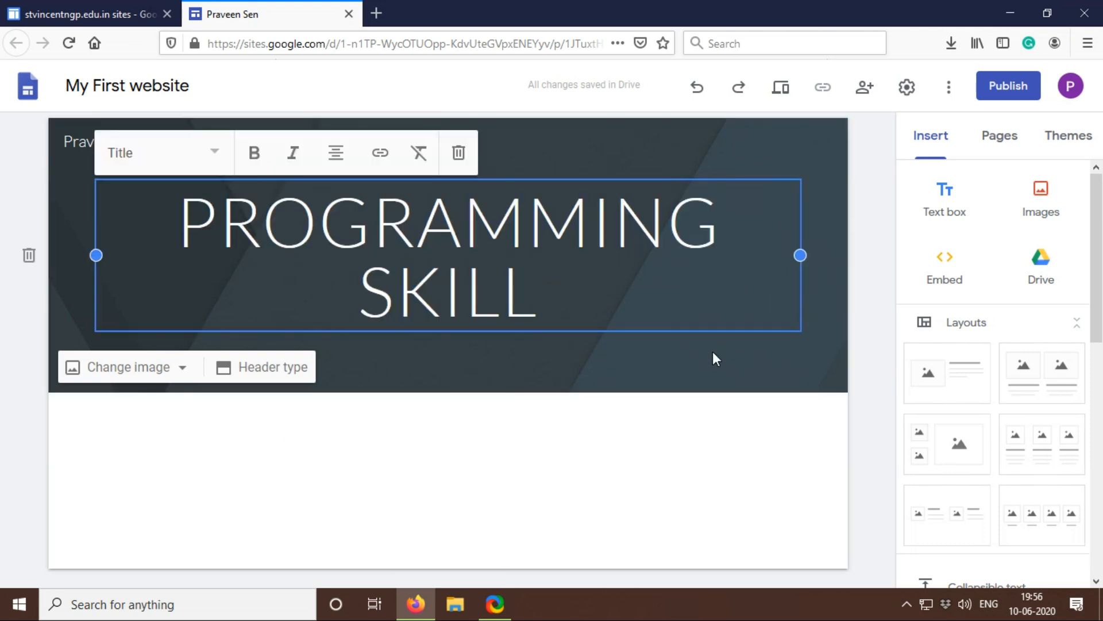
Step: Make the entire page title bold
{"action": "left_click_drag", "start_coordinate": [539, 301], "coordinate": [192, 197]}
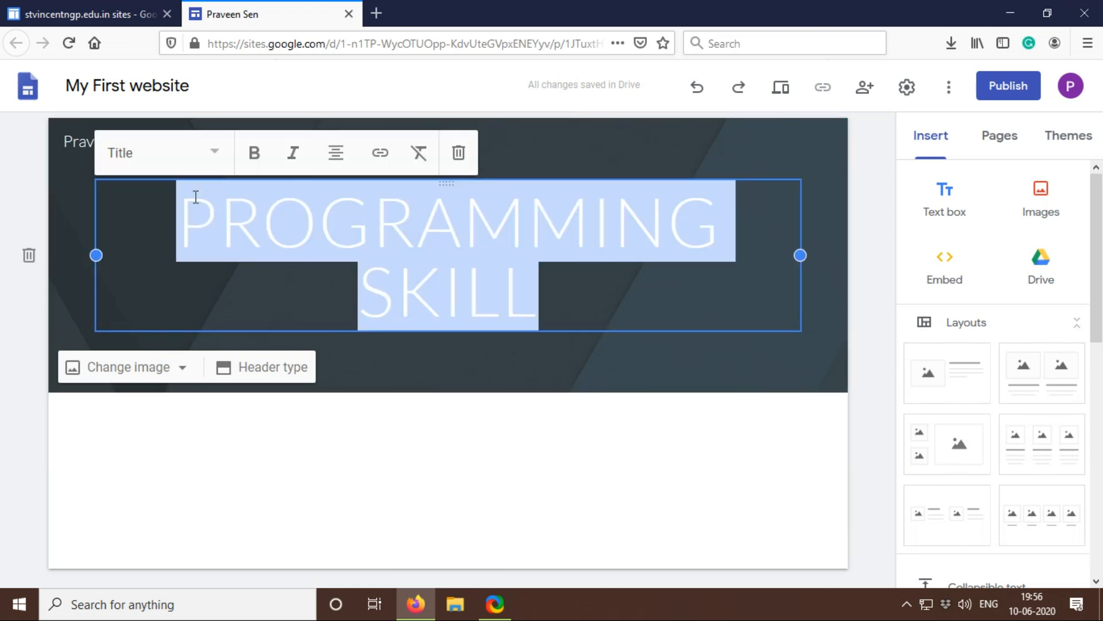
{"action": "left_click", "coordinate": [253, 153]}
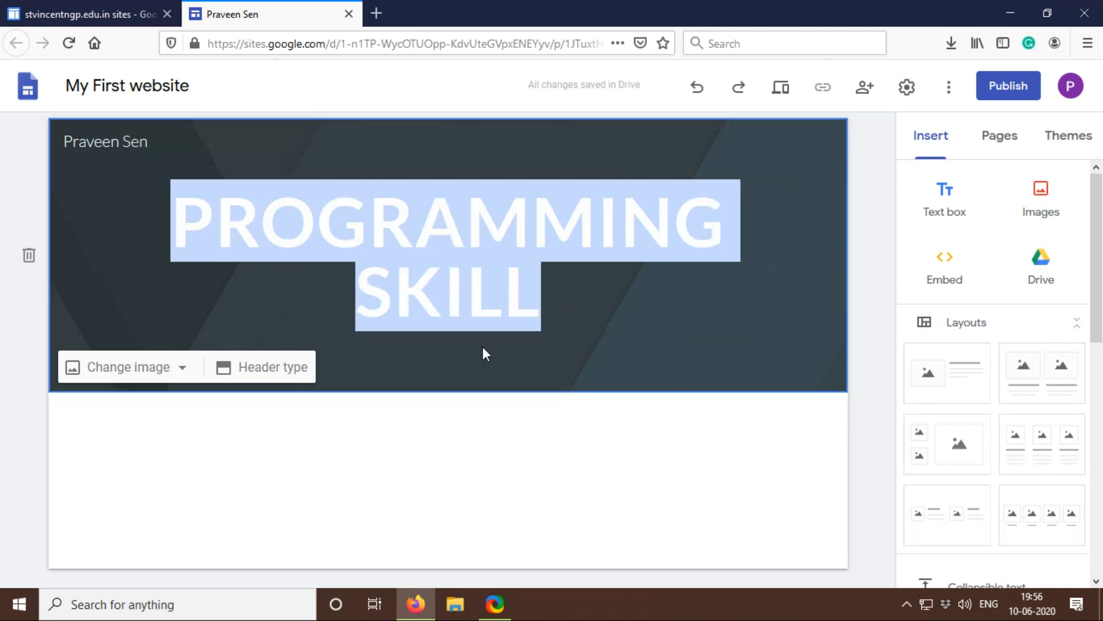
{"action": "left_click", "coordinate": [576, 289]}
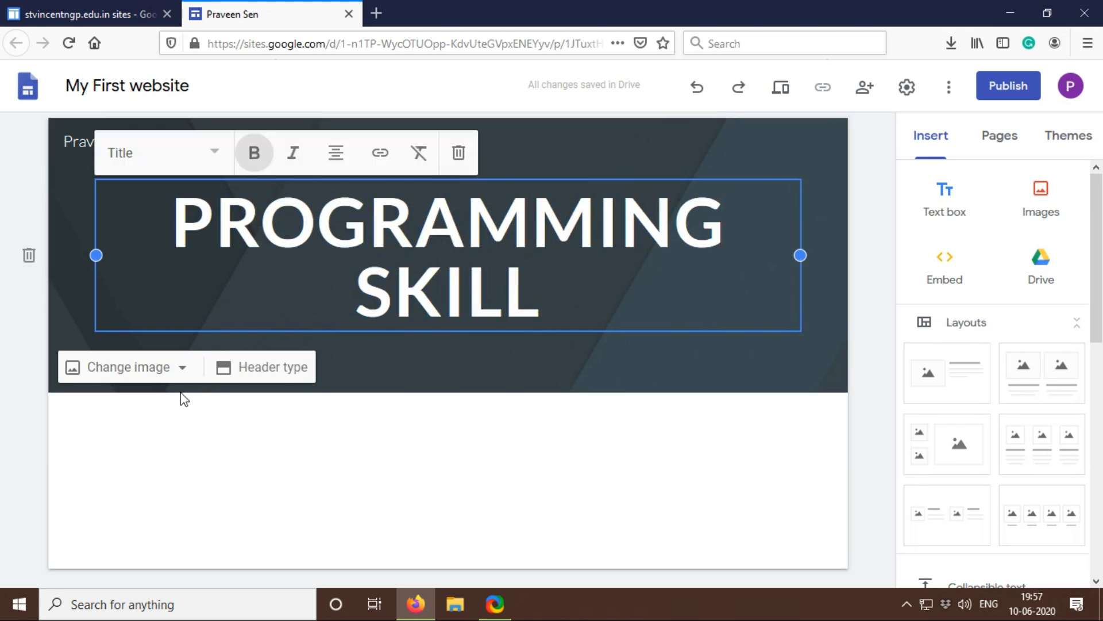
Step: Change the header background to the gallery photo of a blue notebook with a pen beside a tablet
{"action": "left_click", "coordinate": [182, 371]}
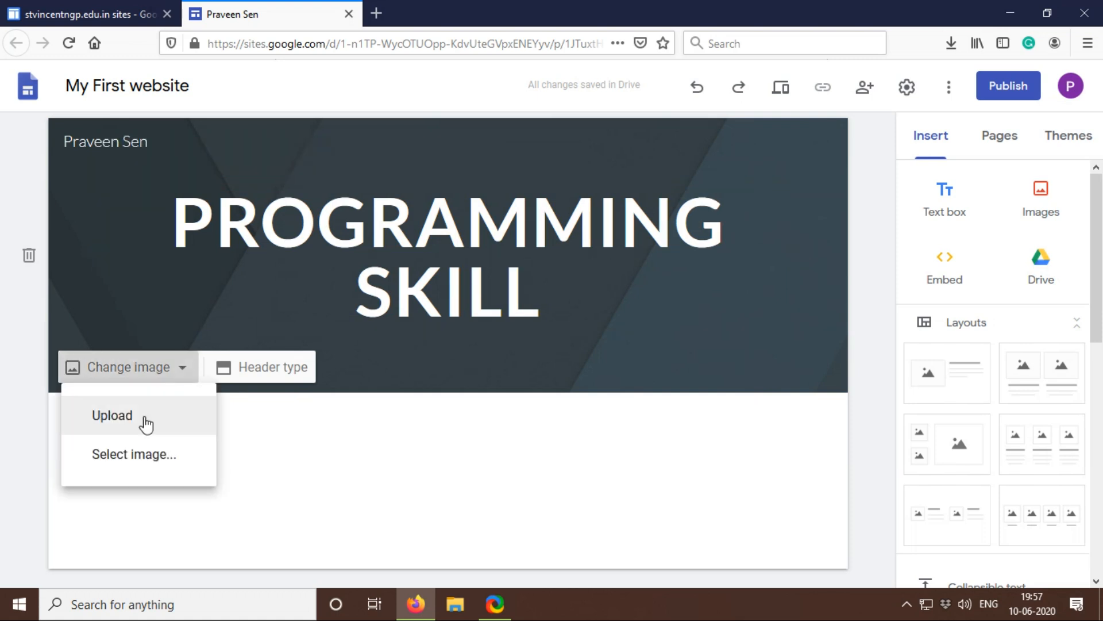
{"action": "left_click", "coordinate": [146, 454]}
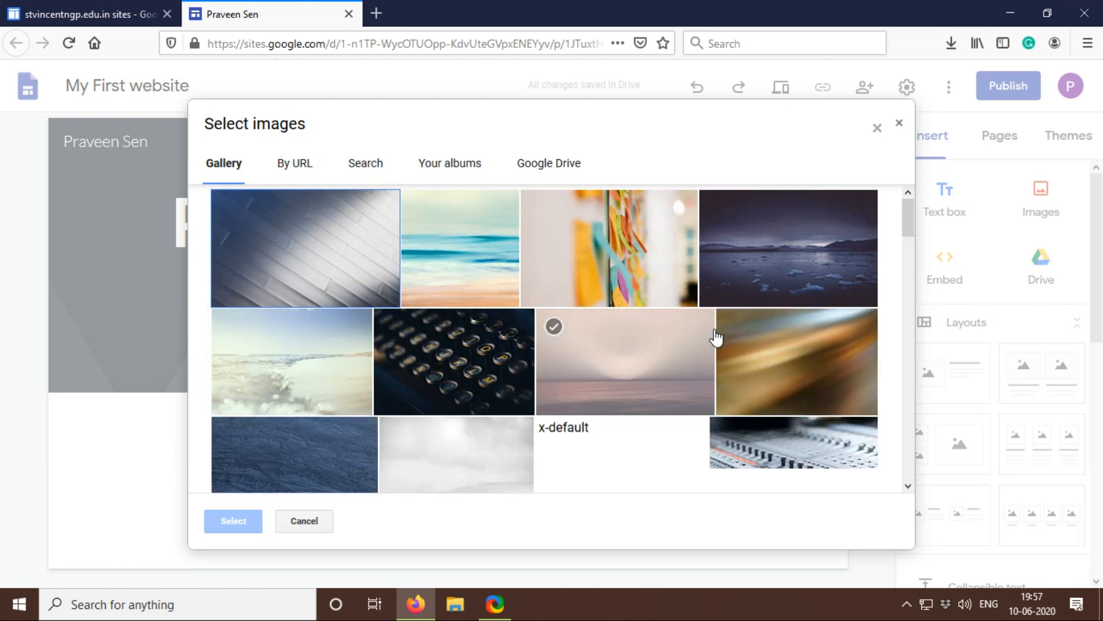
{"action": "scroll", "coordinate": [714, 339], "scroll_direction": "down", "scroll_amount": 2}
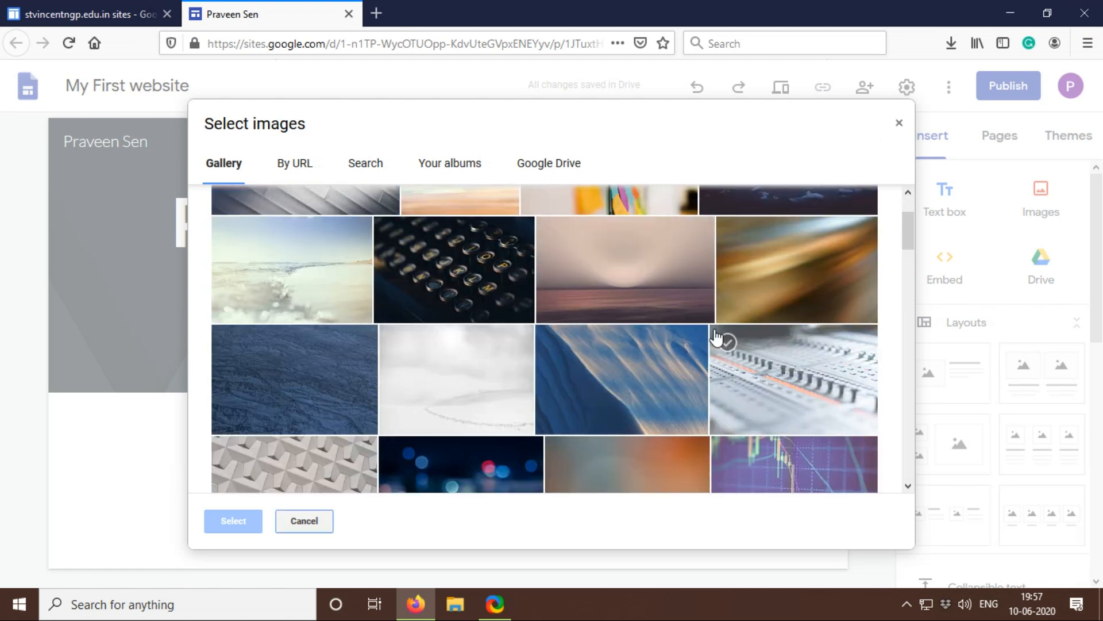
{"action": "scroll", "coordinate": [716, 338], "scroll_direction": "down", "scroll_amount": 4}
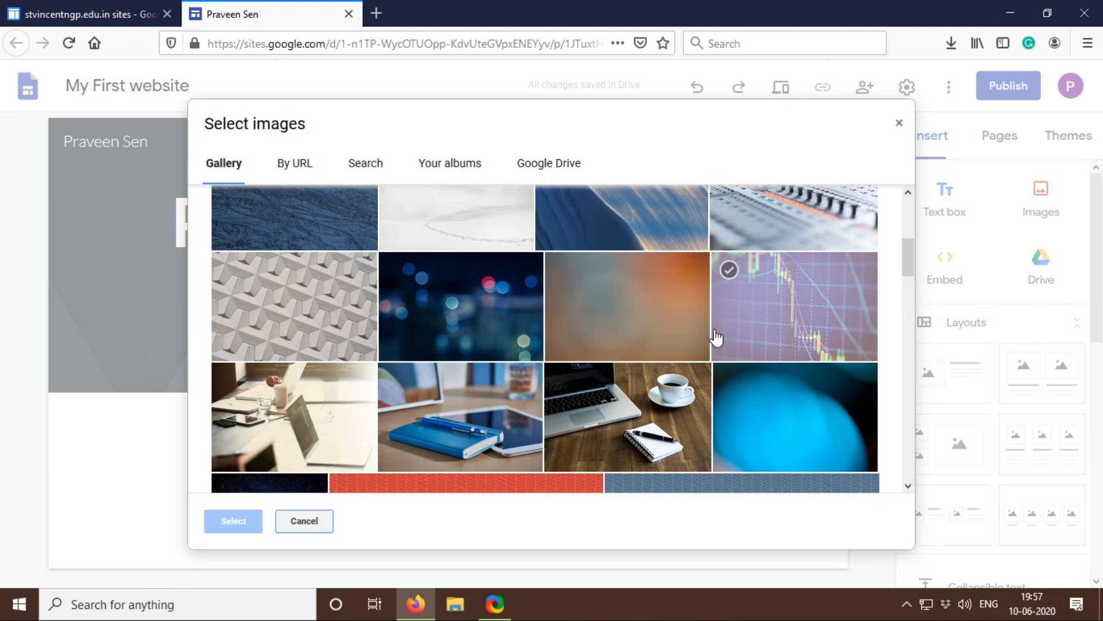
{"action": "scroll", "coordinate": [715, 338], "scroll_direction": "down", "scroll_amount": 2}
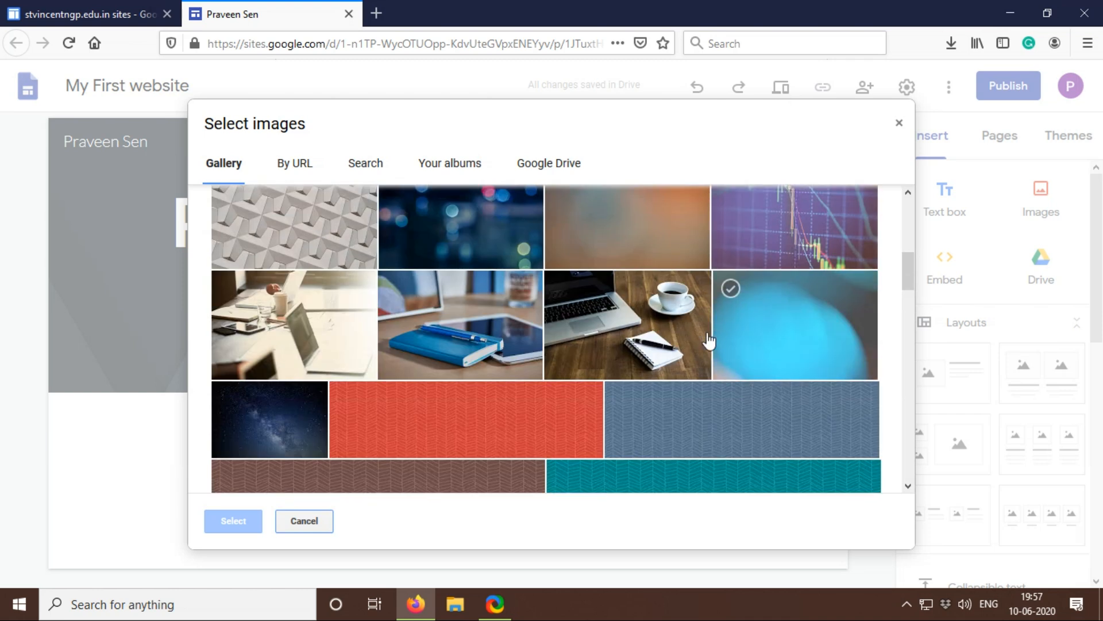
{"action": "left_click", "coordinate": [451, 319]}
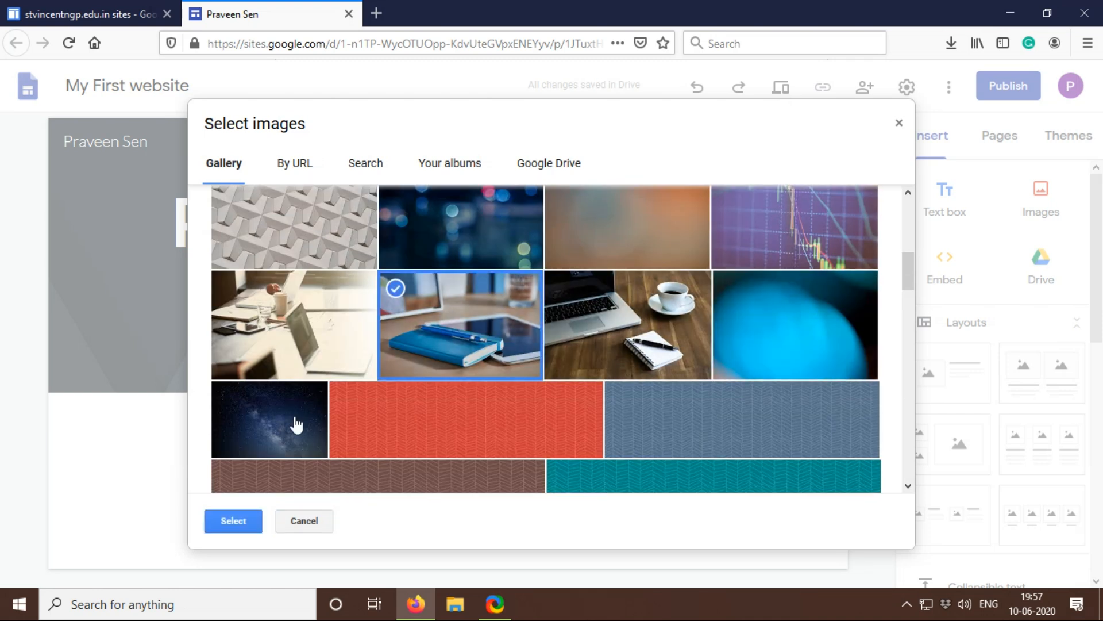
{"action": "left_click", "coordinate": [229, 520]}
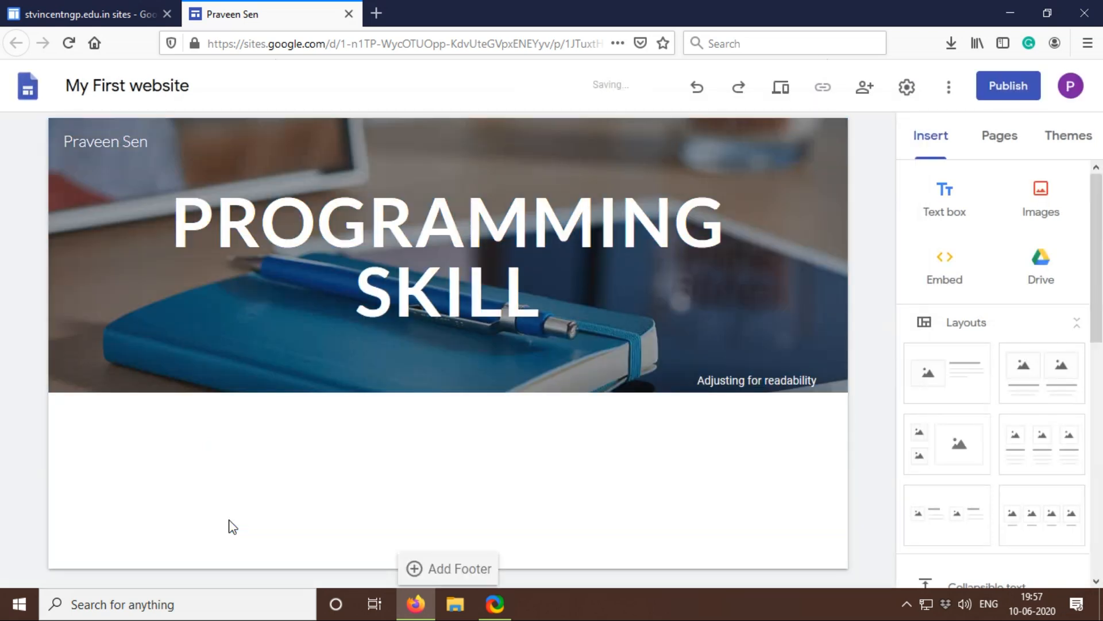
{"action": "mouse_move", "coordinate": [677, 374]}
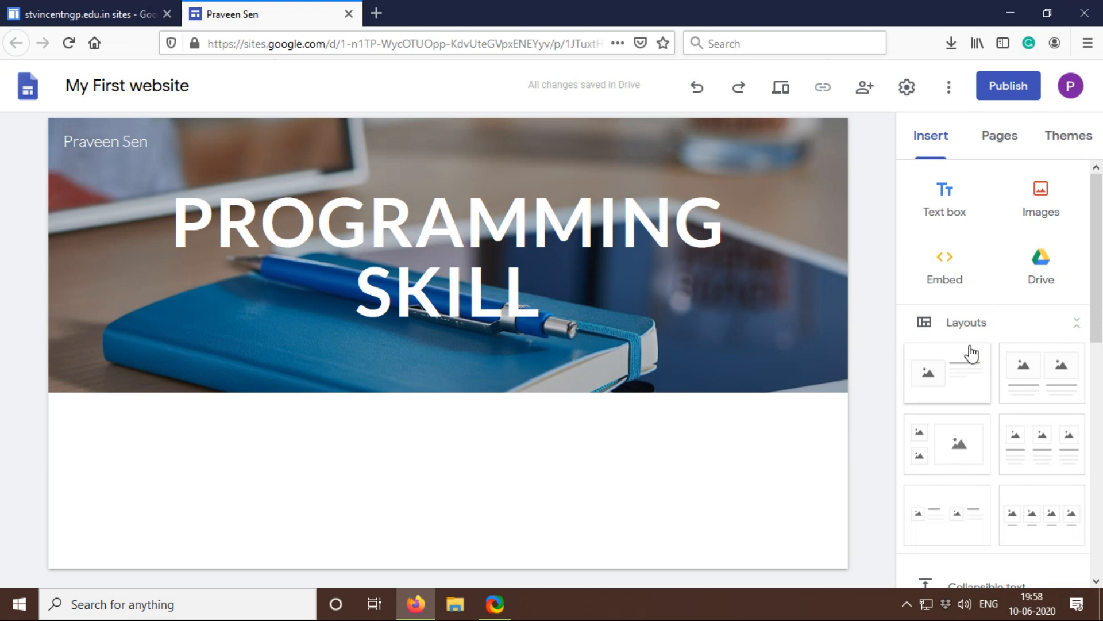
{"action": "scroll", "coordinate": [971, 353], "scroll_direction": "down", "scroll_amount": 2}
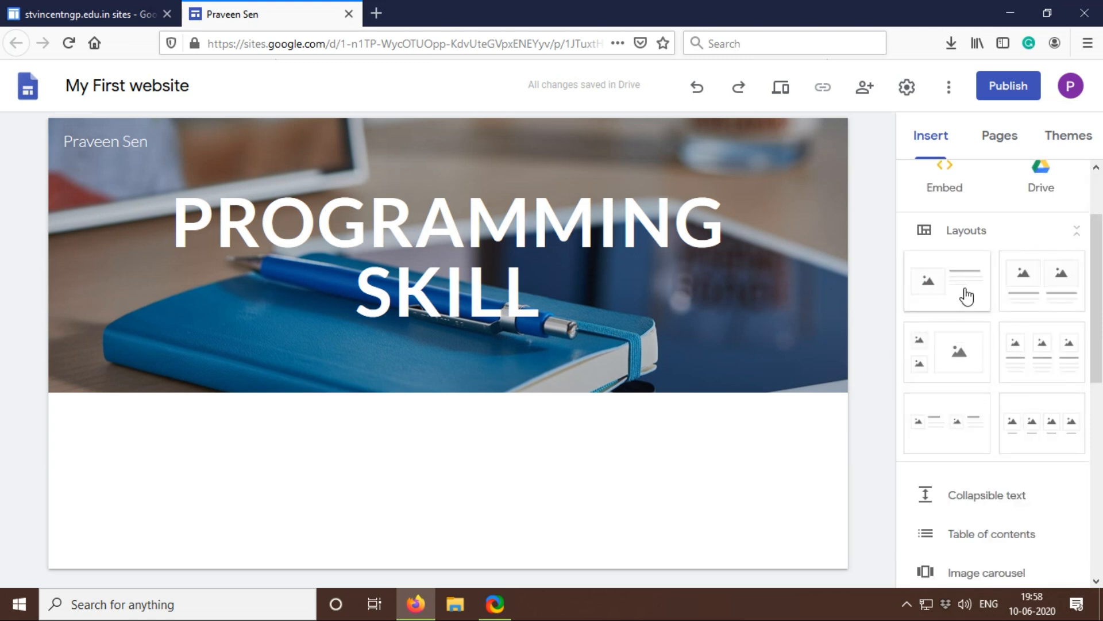
{"action": "scroll", "coordinate": [966, 297], "scroll_direction": "down", "scroll_amount": 2}
{"action": "scroll", "coordinate": [967, 297], "scroll_direction": "down", "scroll_amount": 4}
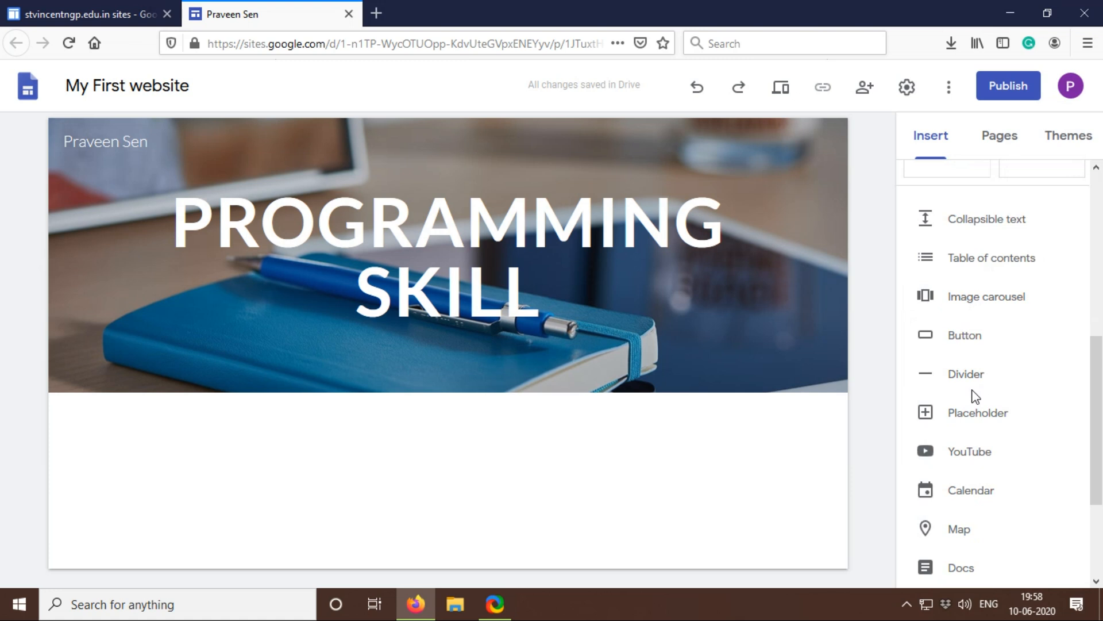
{"action": "scroll", "coordinate": [975, 396], "scroll_direction": "up", "scroll_amount": 8}
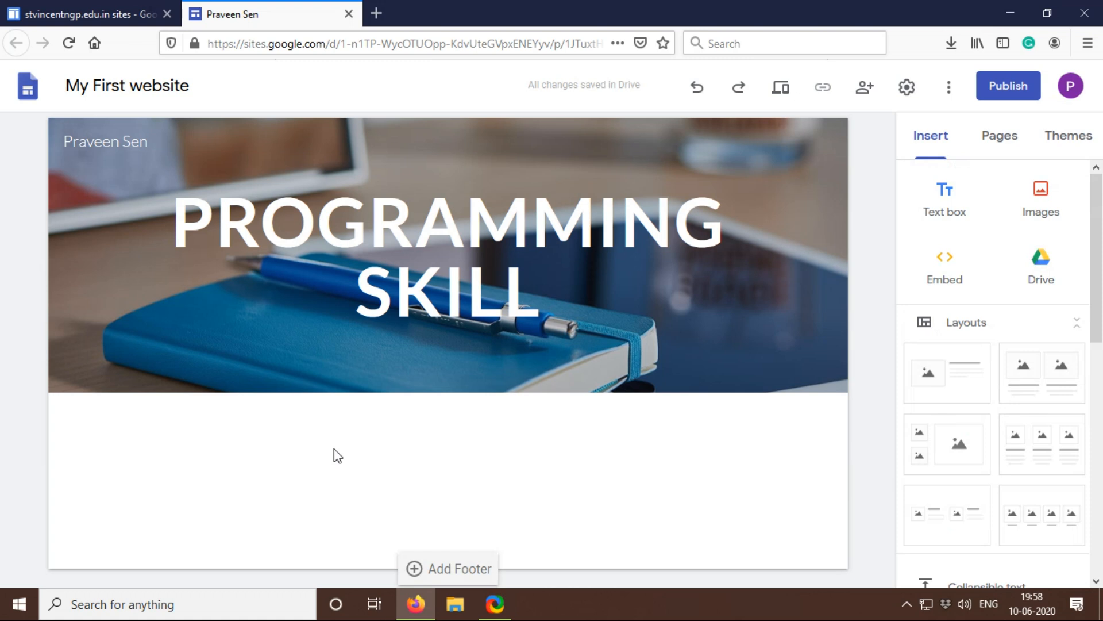
Step: Insert a text box below the header with the text DETAILS ABOUT MY COURSES
{"action": "left_click", "coordinate": [947, 198]}
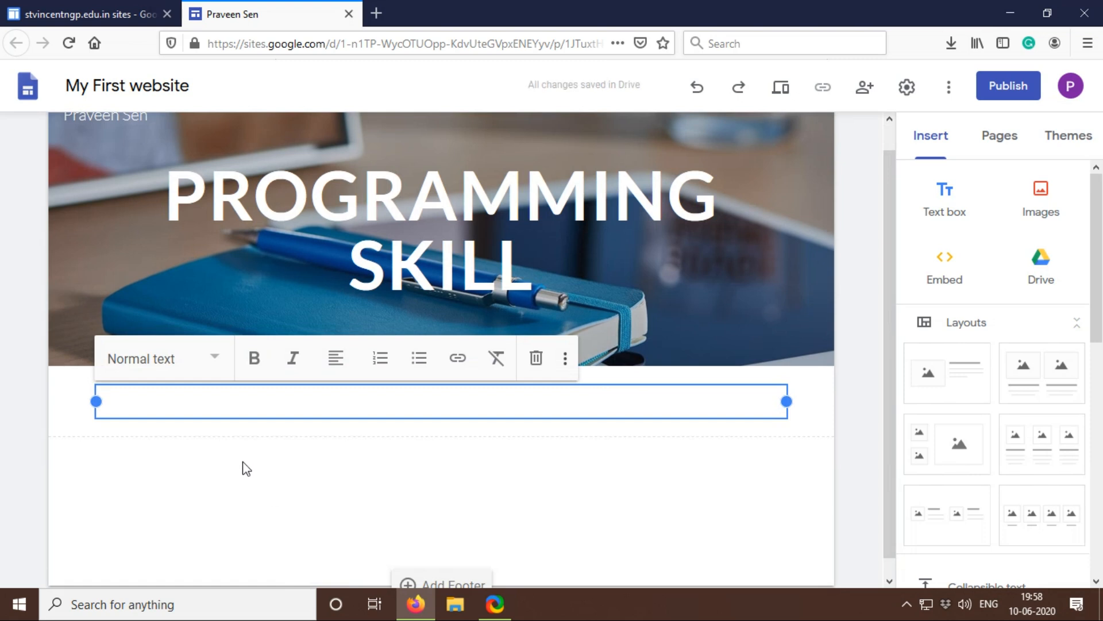
{"action": "type", "text": "MY"}
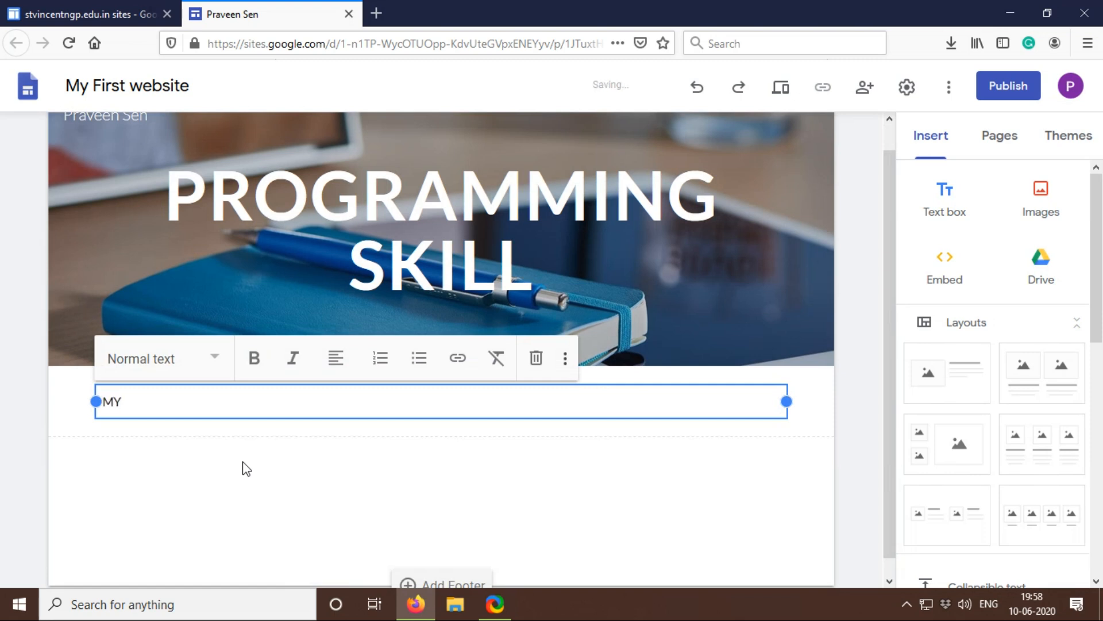
{"action": "key", "text": "BackSpace"}
{"action": "key", "text": "BackSpace"}
{"action": "type", "text": "DETAILS ABOUT"}
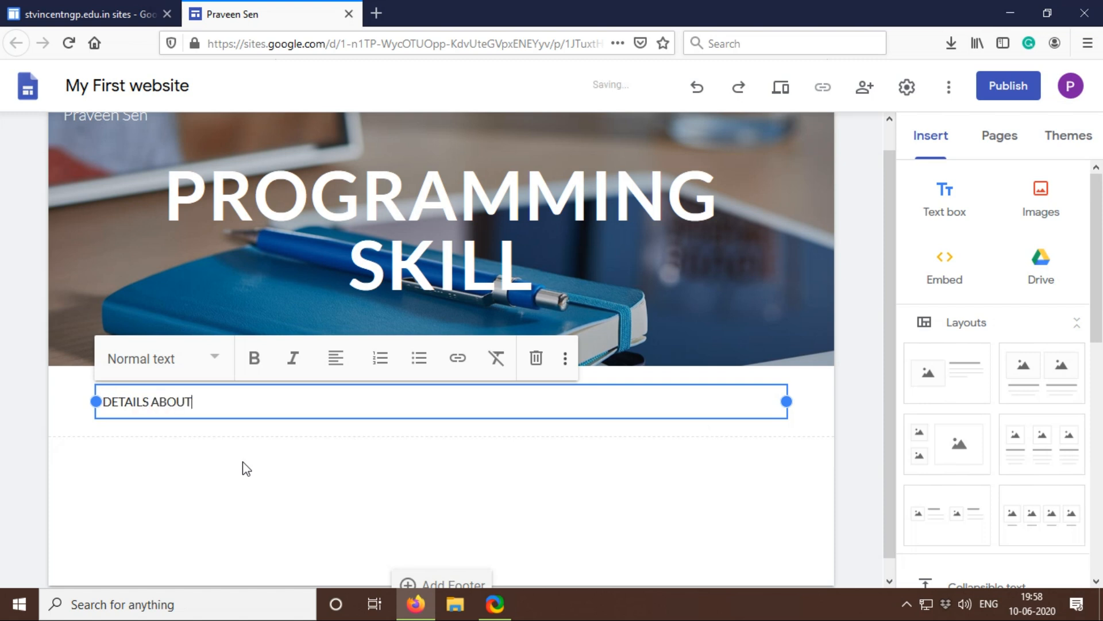
{"action": "type", "text": " MY COURSES"}
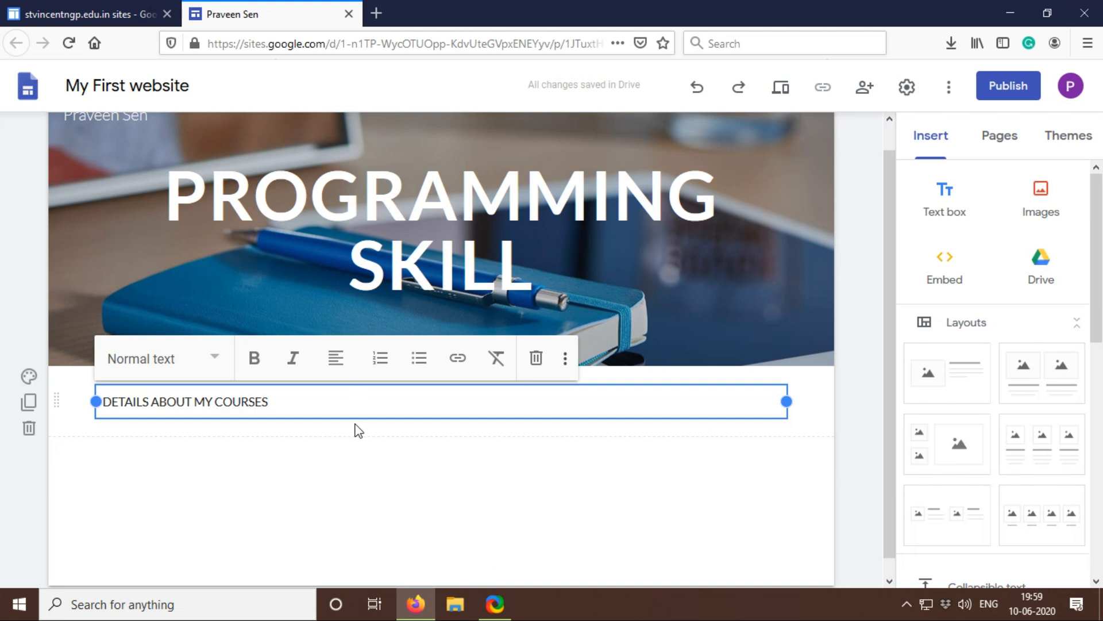
Step: Make the whole DETAILS ABOUT MY COURSES line bold
{"action": "left_click_drag", "start_coordinate": [339, 406], "coordinate": [205, 401]}
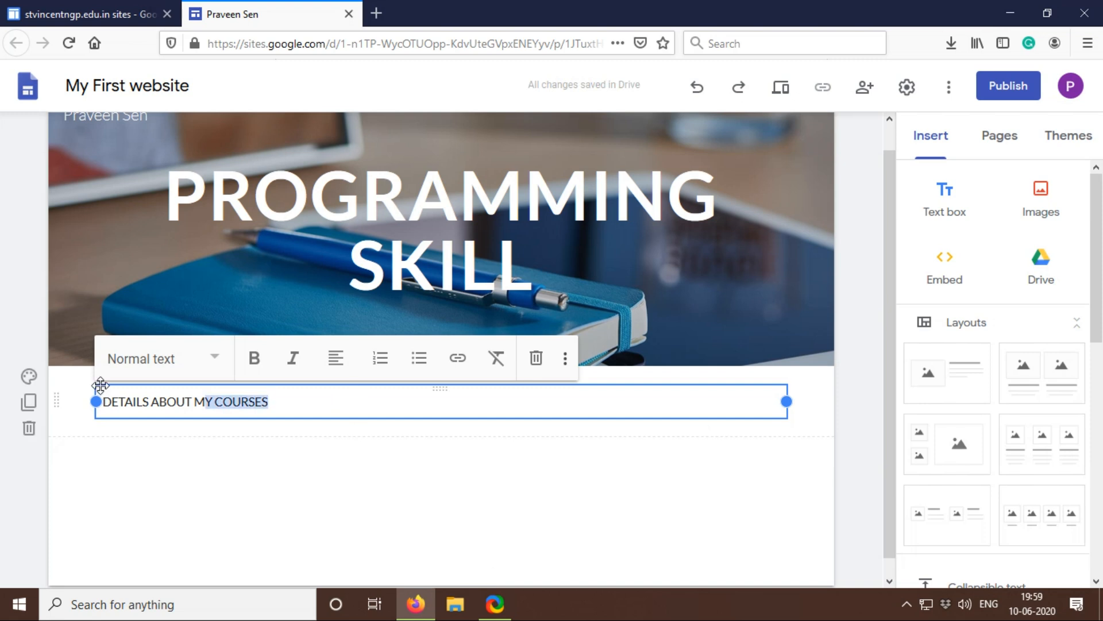
{"action": "left_click_drag", "start_coordinate": [330, 401], "coordinate": [88, 404]}
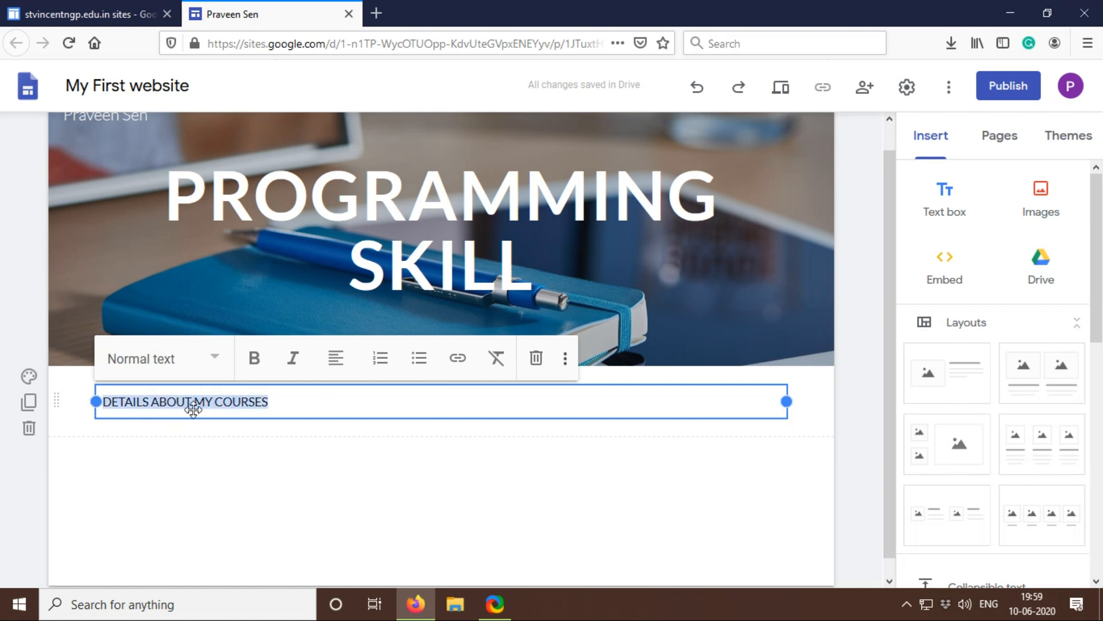
{"action": "left_click", "coordinate": [255, 360]}
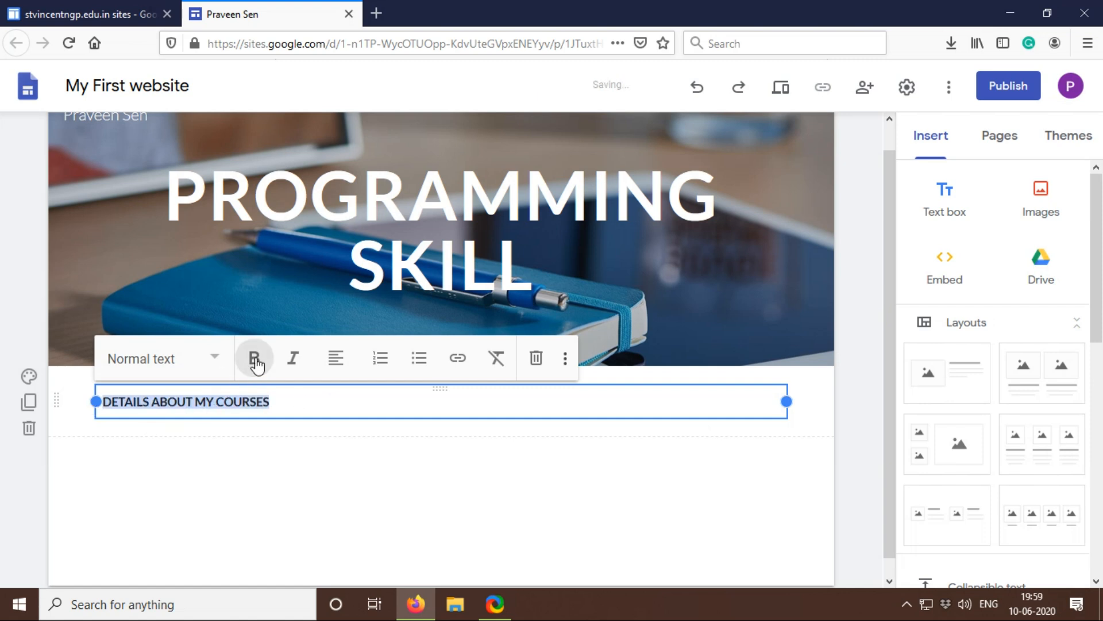
{"action": "left_click", "coordinate": [280, 446]}
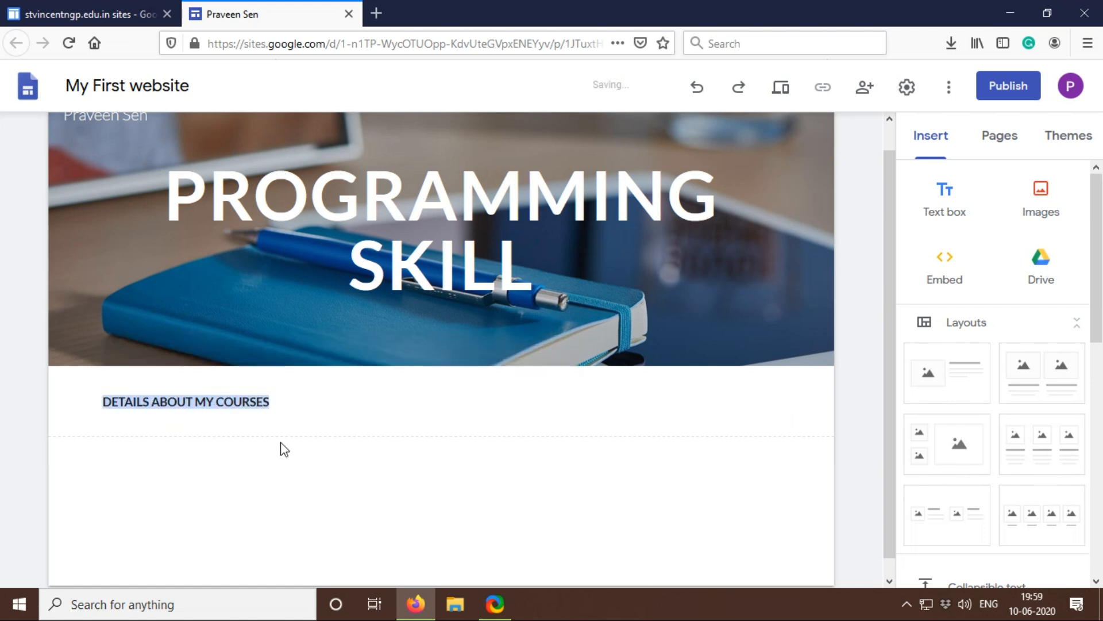
Step: Centre the DETAILS ABOUT MY COURSES line within its text box
{"action": "left_click", "coordinate": [324, 397]}
{"action": "left_click", "coordinate": [332, 382]}
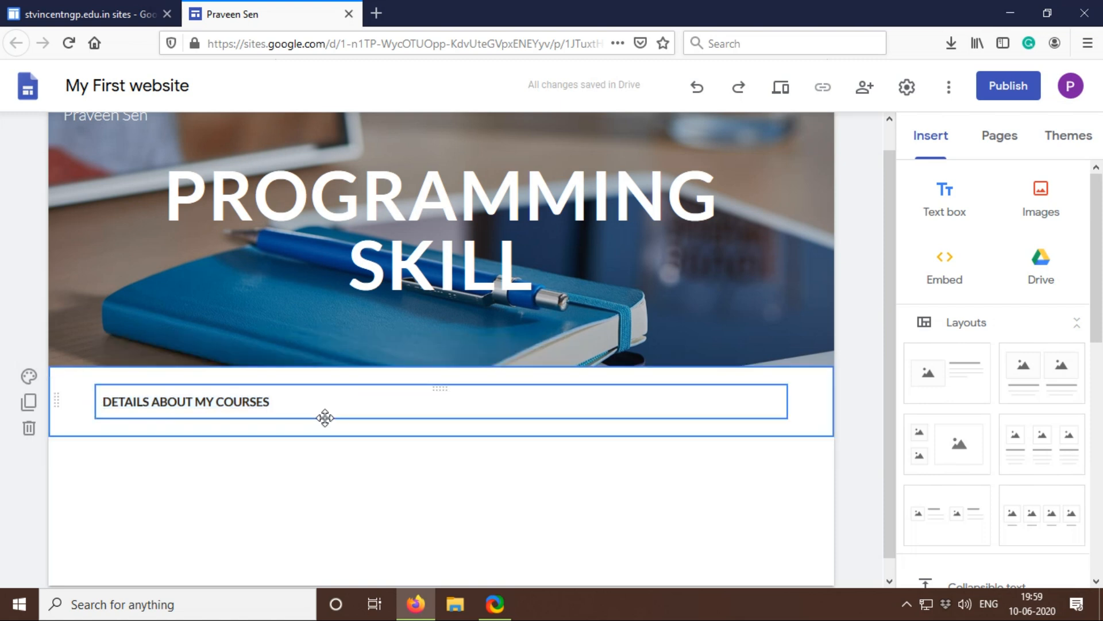
{"action": "left_click", "coordinate": [322, 416]}
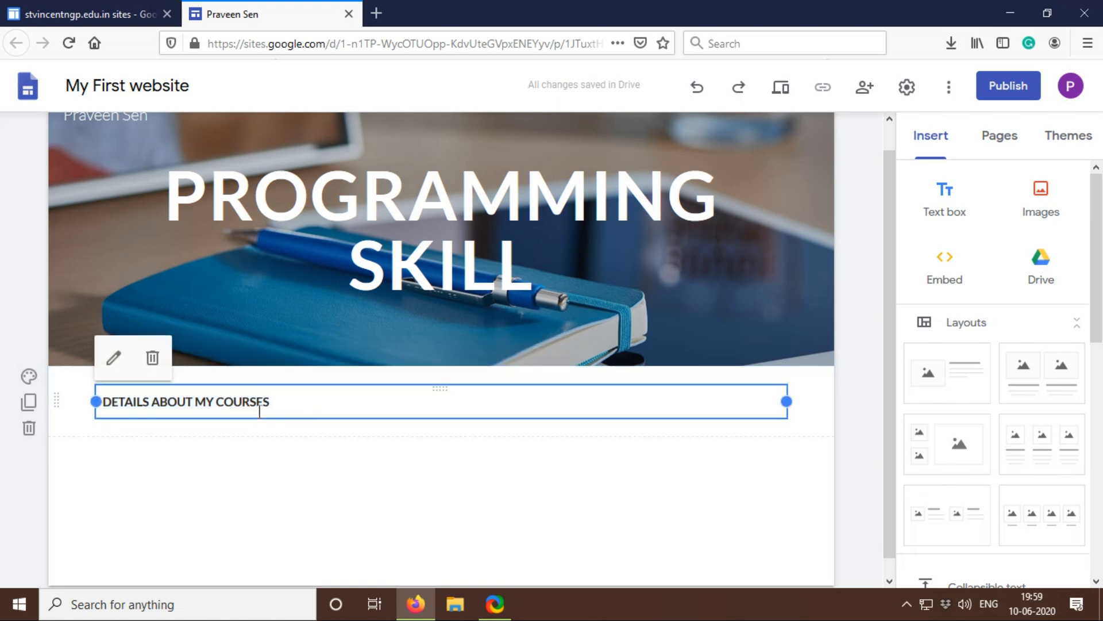
{"action": "left_click", "coordinate": [288, 401]}
{"action": "left_click_drag", "start_coordinate": [269, 401], "coordinate": [85, 406]}
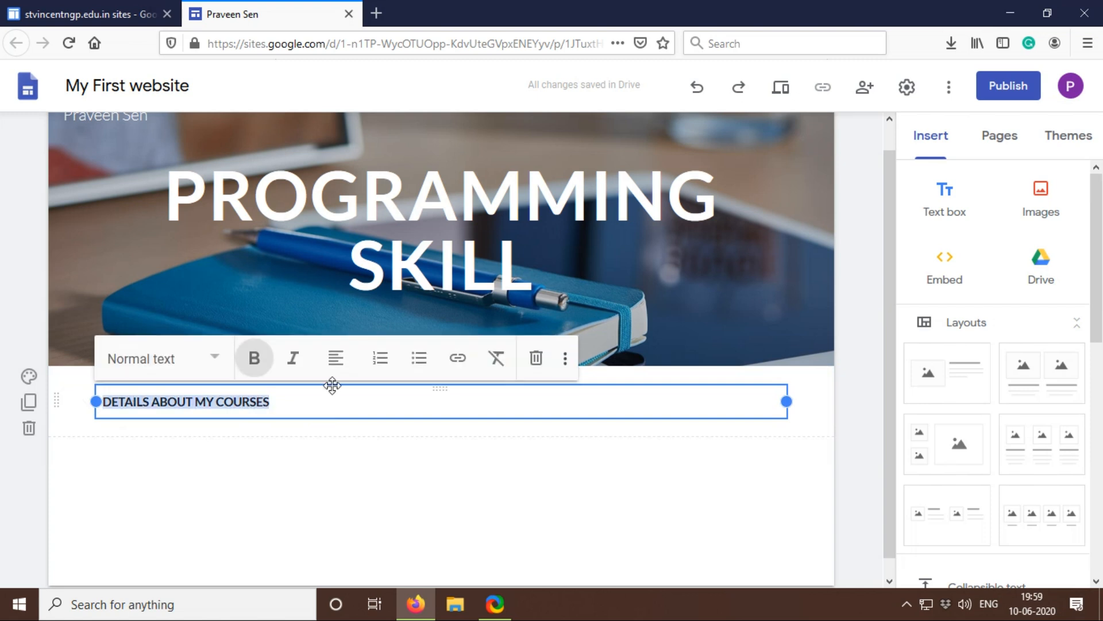
{"action": "left_click", "coordinate": [338, 363]}
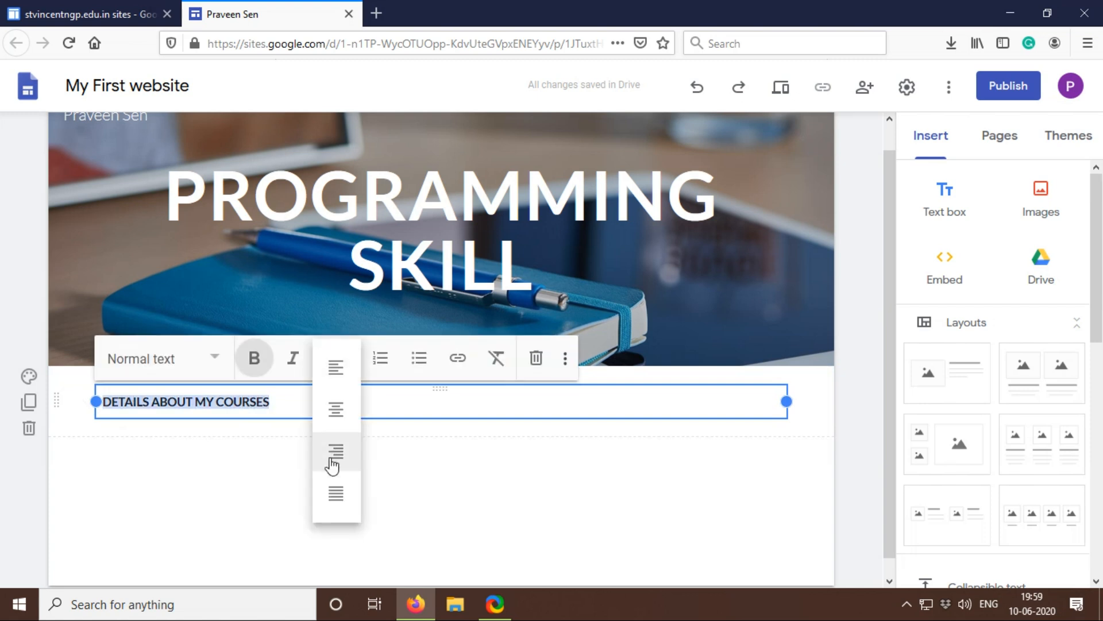
{"action": "left_click", "coordinate": [338, 421]}
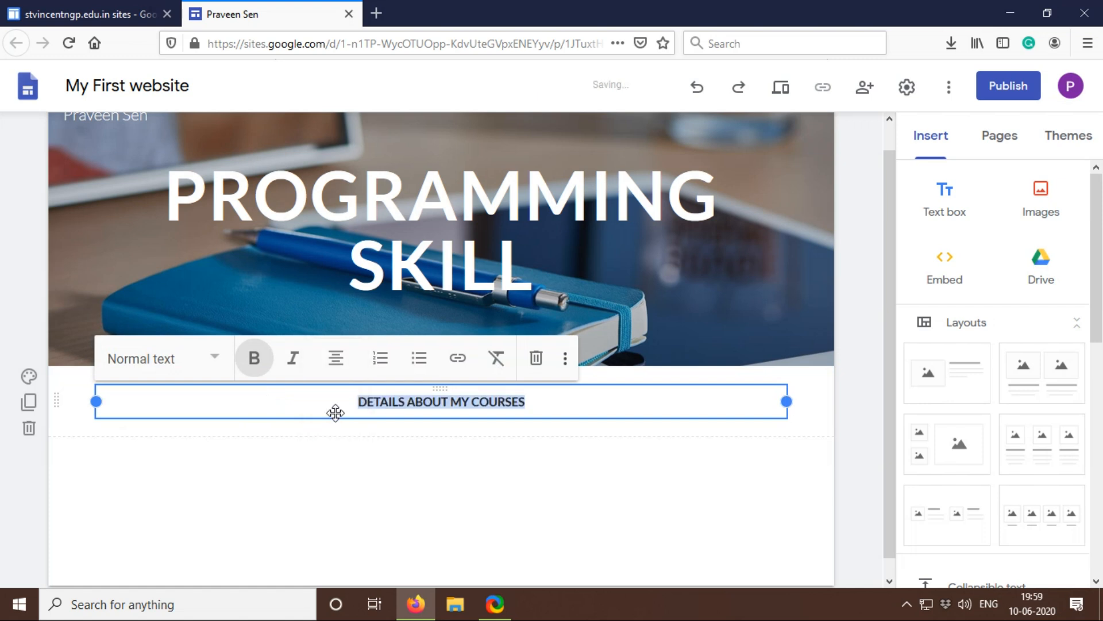
Step: Apply the Heading text style to the DETAILS ABOUT MY COURSES line and deselect it
{"action": "left_click", "coordinate": [216, 360]}
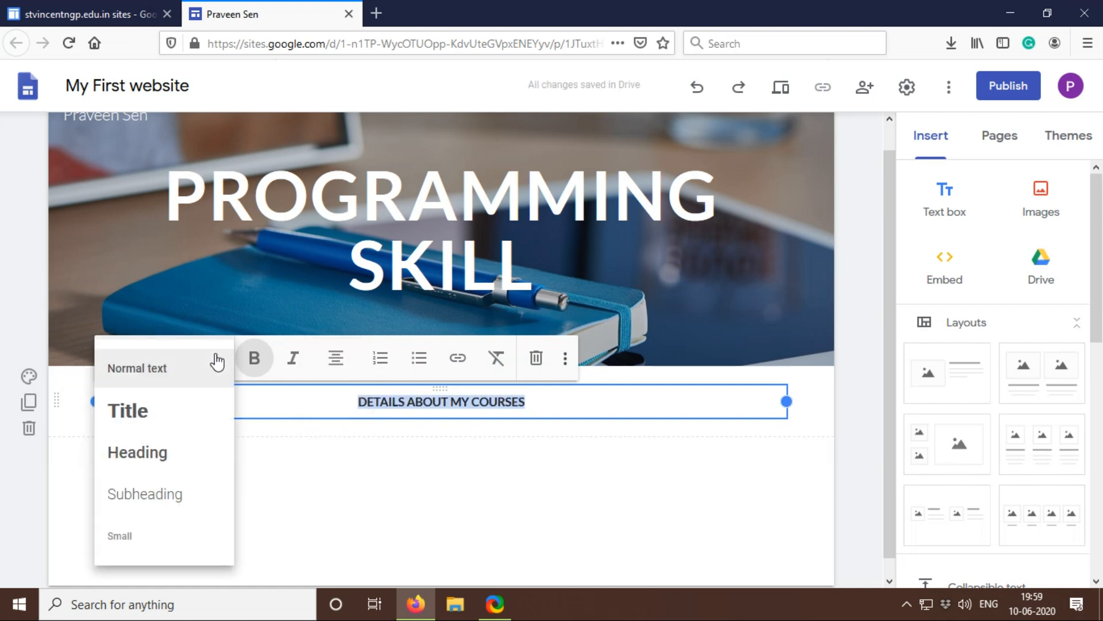
{"action": "left_click", "coordinate": [168, 453]}
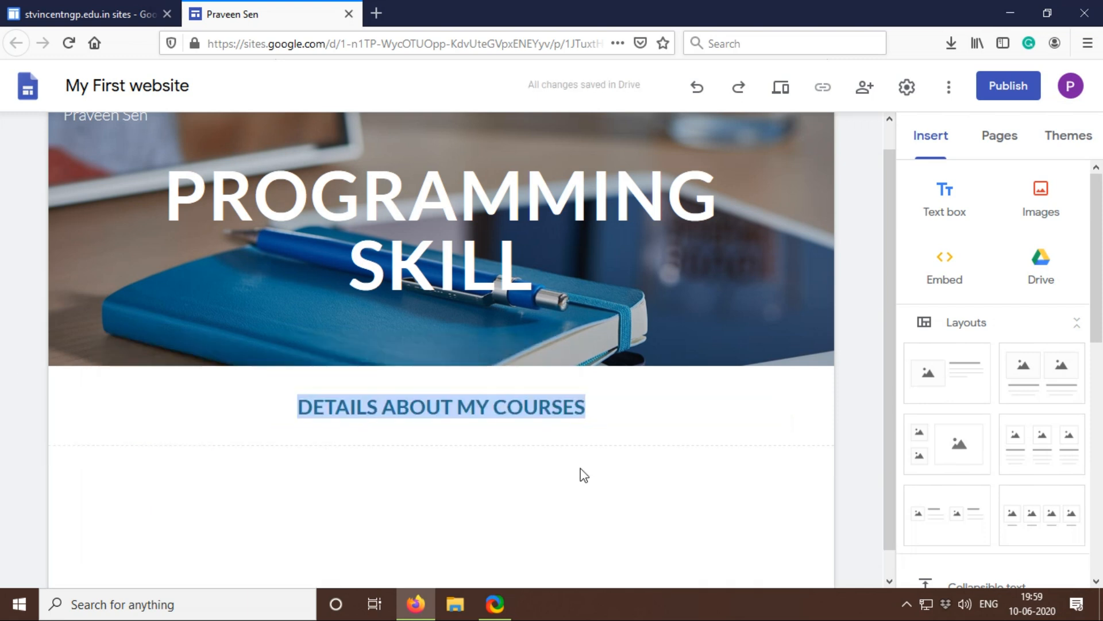
{"action": "left_click", "coordinate": [657, 408]}
{"action": "left_click", "coordinate": [590, 526]}
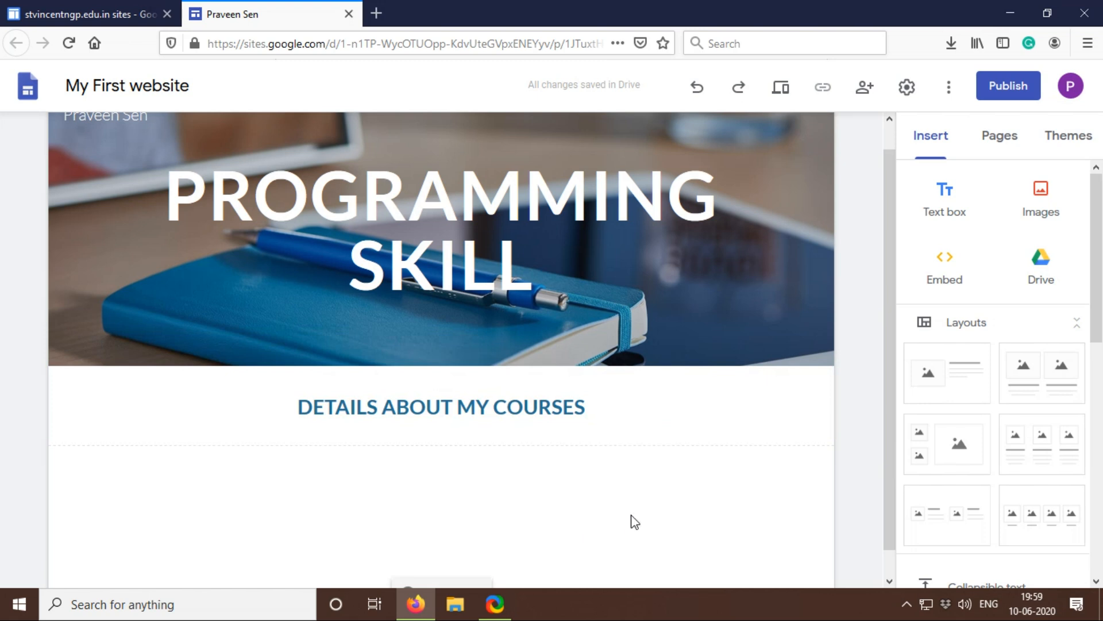
Step: Insert the single-image-beside-text layout under the courses heading and open the YouTube video picker for its empty placeholder
{"action": "left_click", "coordinate": [956, 379]}
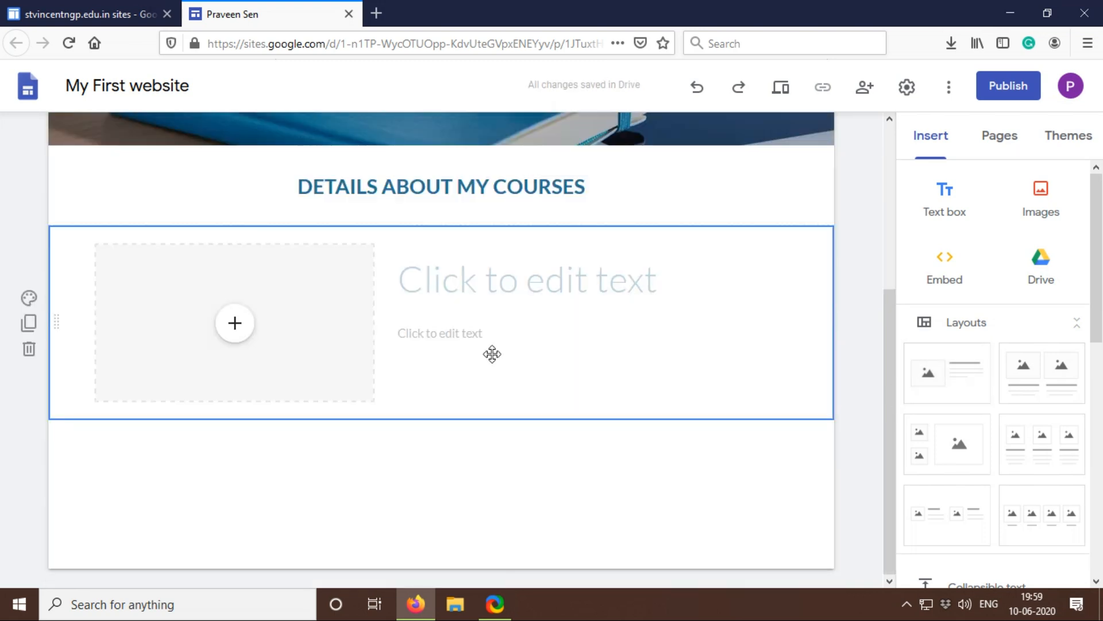
{"action": "left_click", "coordinate": [281, 313]}
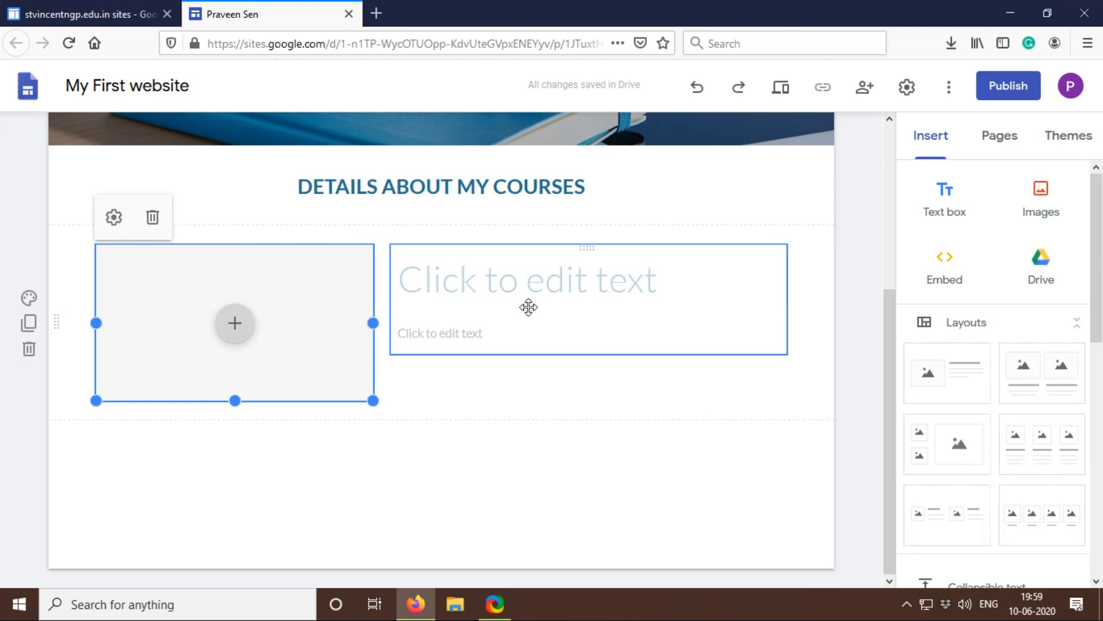
{"action": "left_click", "coordinate": [235, 325]}
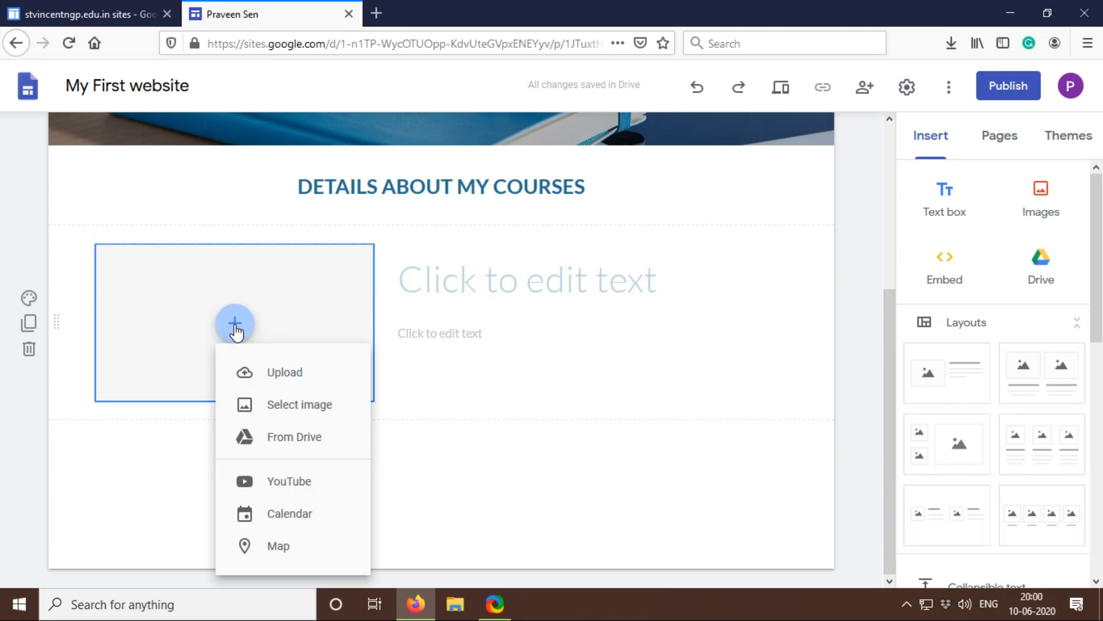
{"action": "left_click", "coordinate": [285, 489]}
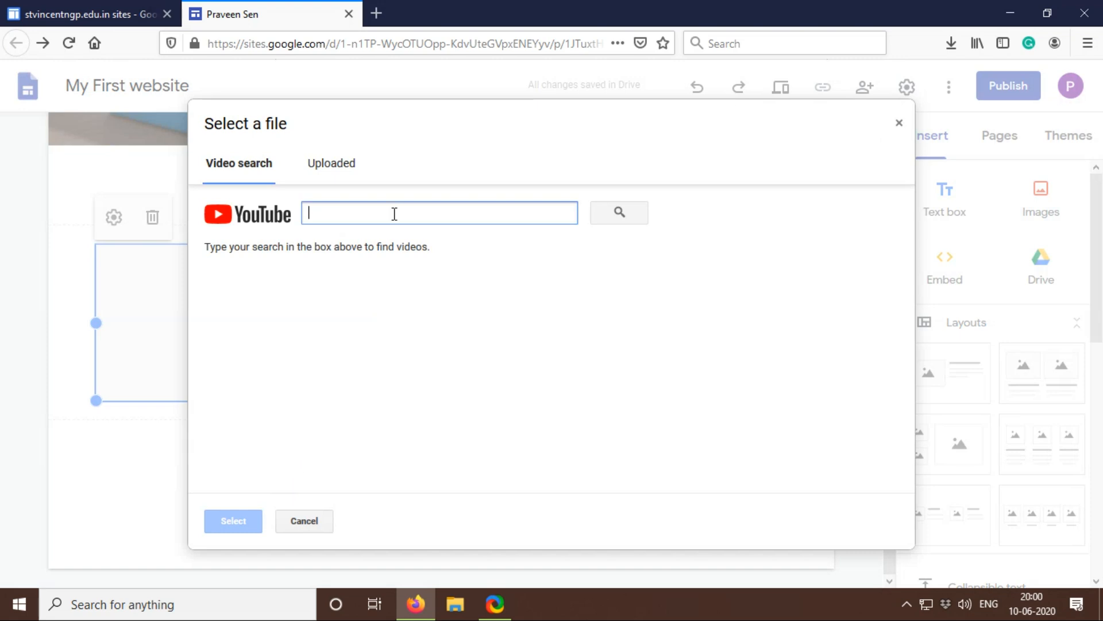
Step: Search YouTube for INTRODUCTION TO C LANGUAGE and insert the video "C Programming Tutorial 1 - Intro to C" into the placeholder
{"action": "type", "text": "INTRO"}
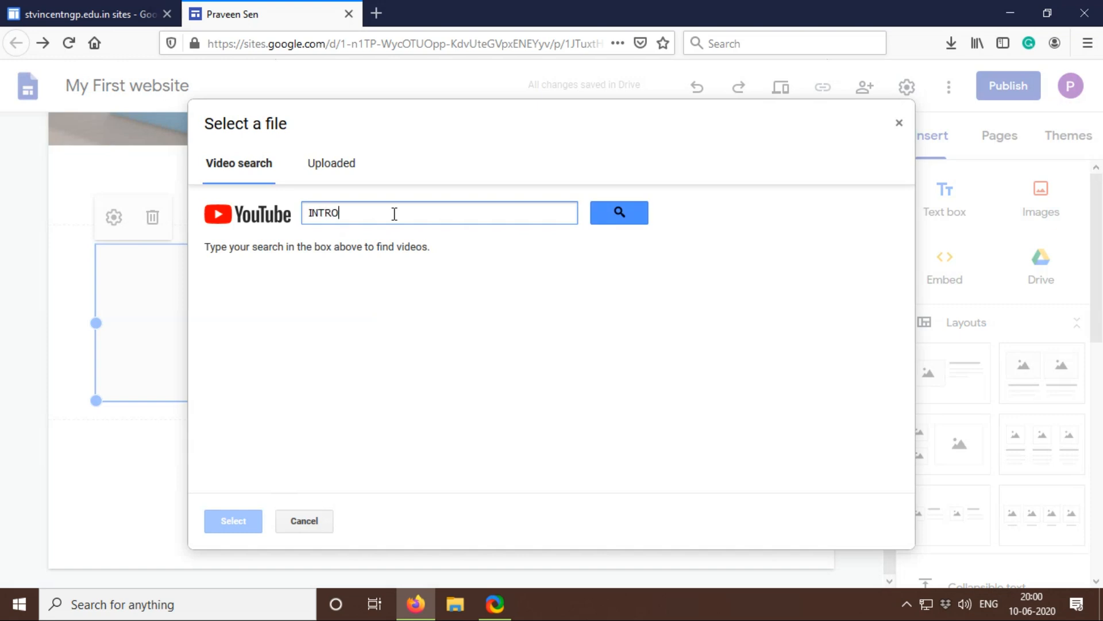
{"action": "type", "text": "DUCTION TO C LANGUAGE"}
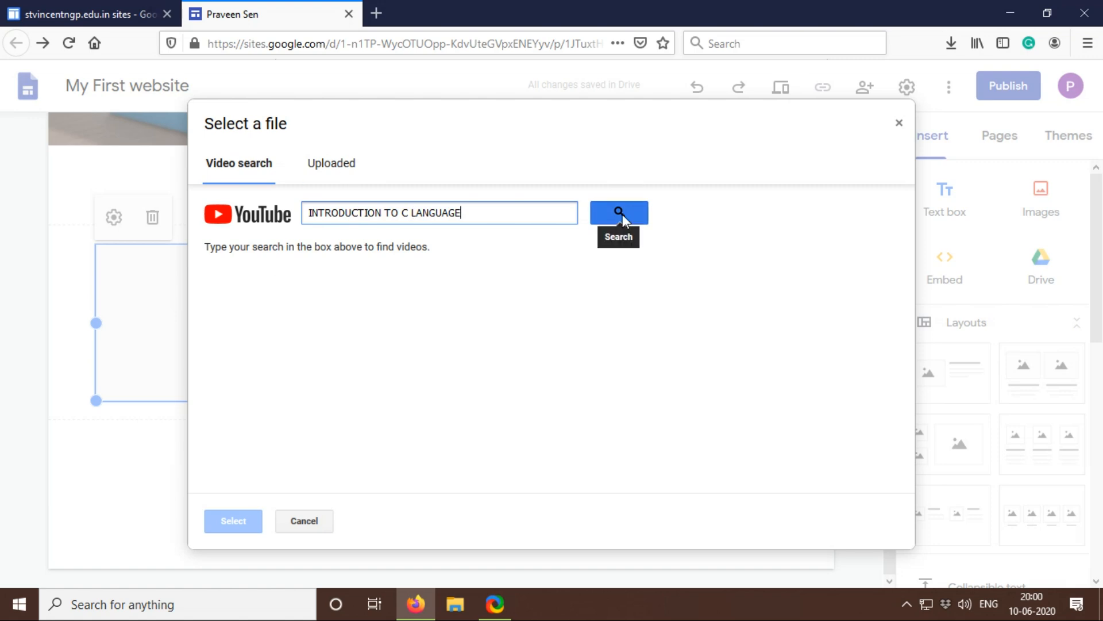
{"action": "left_click", "coordinate": [621, 214]}
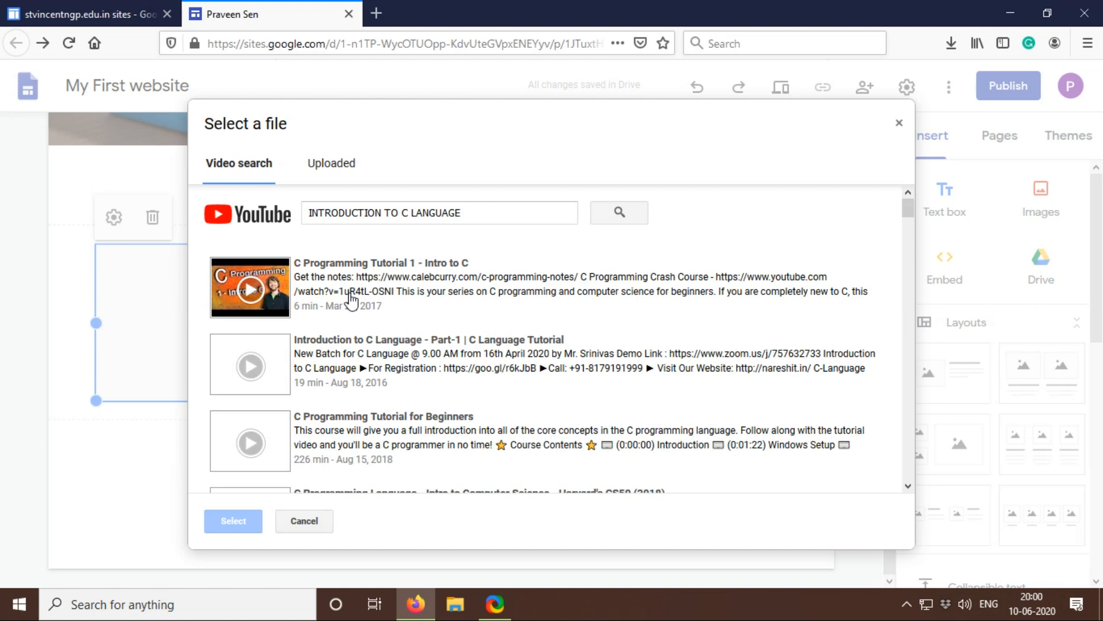
{"action": "left_click", "coordinate": [352, 275]}
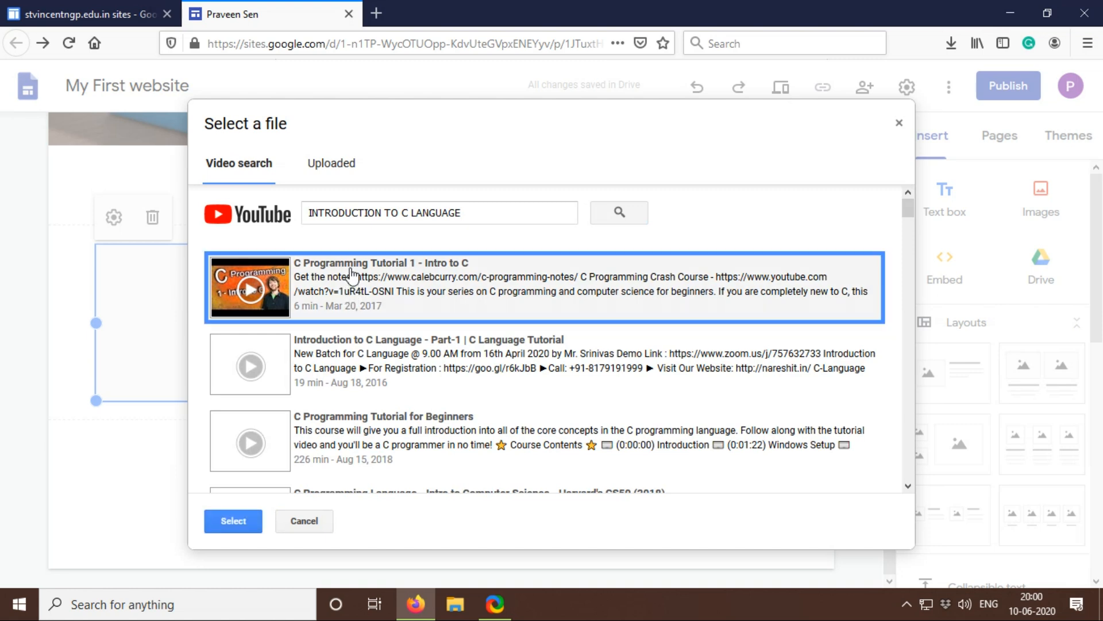
{"action": "left_click", "coordinate": [236, 521]}
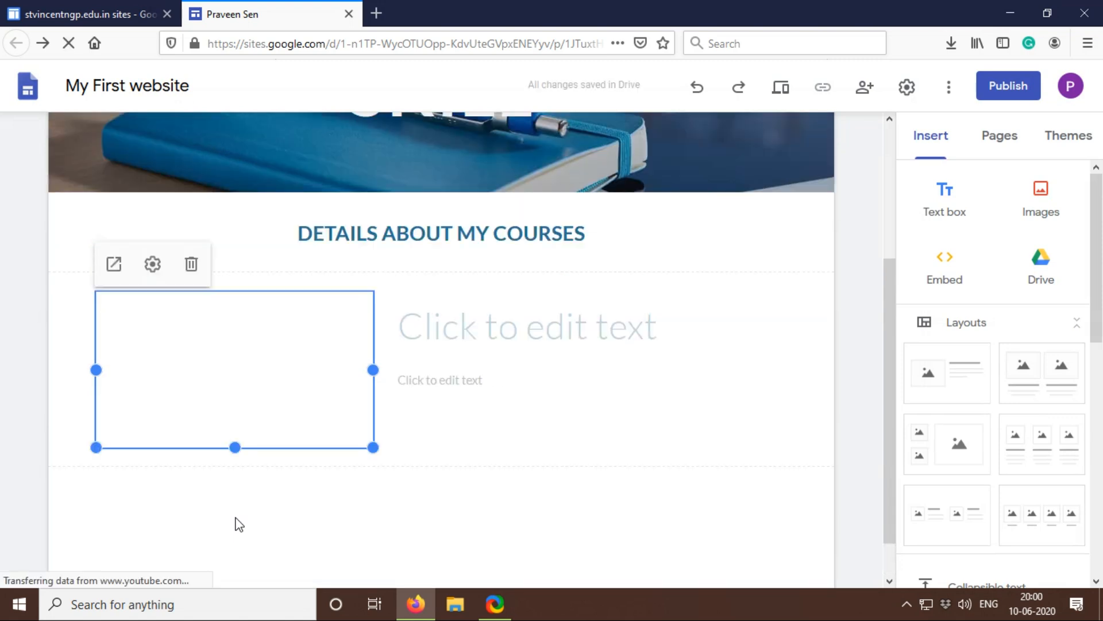
Step: Fill in the title beside the video with LEARN C LANGUAGE BASICS FROM THIS VIDEO
{"action": "left_click", "coordinate": [458, 340]}
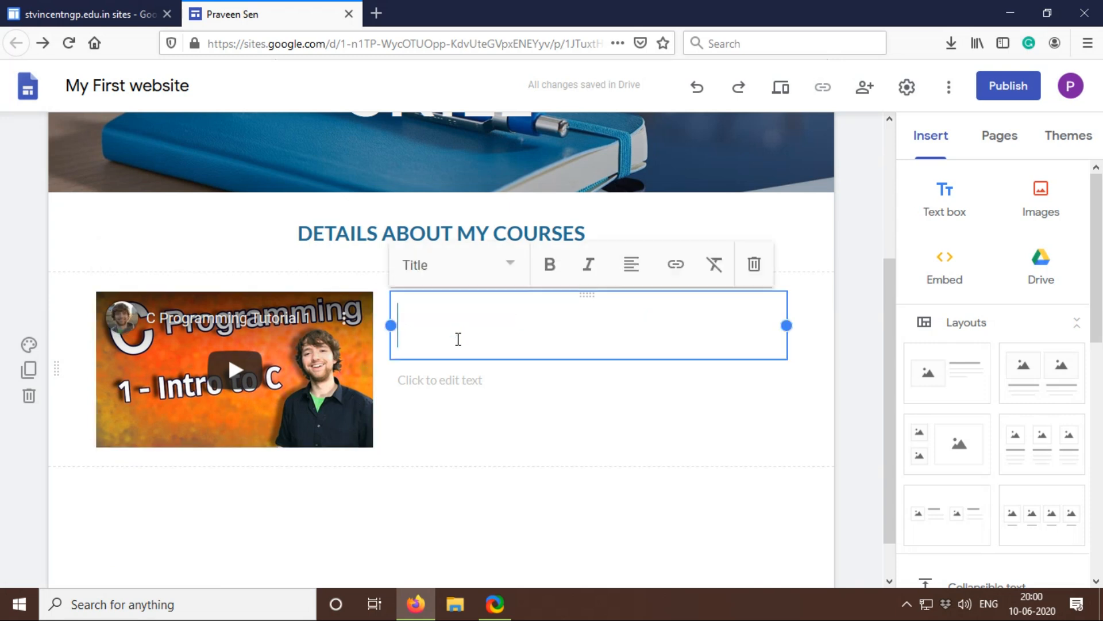
{"action": "type", "text": "LEARN C LANGUAGE"}
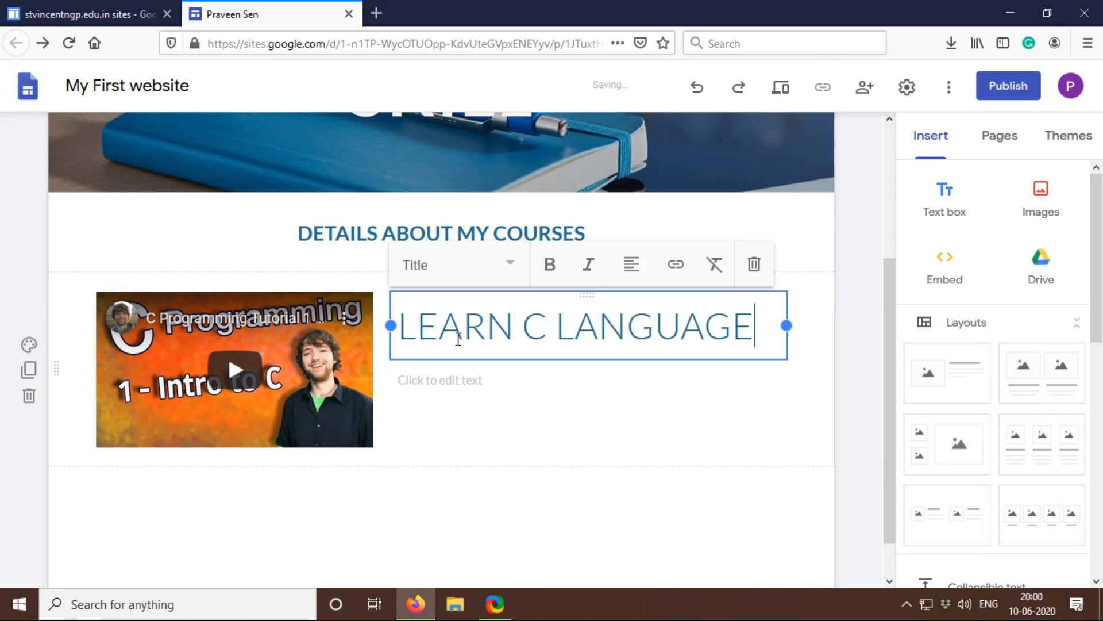
{"action": "type", "text": " BASICS FROMM"}
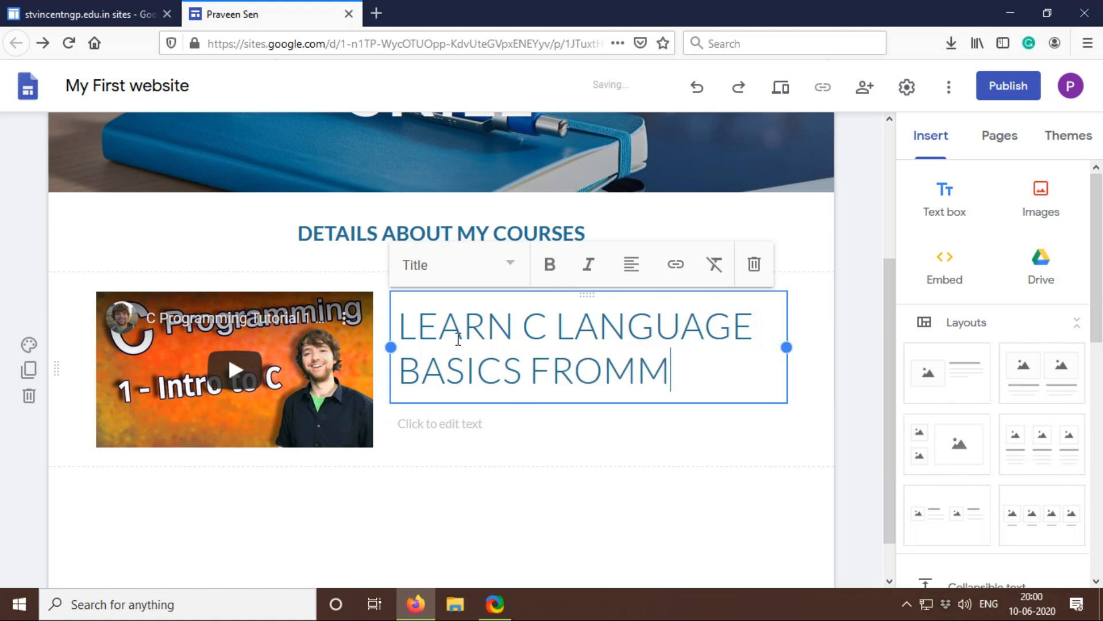
{"action": "key", "text": "BackSpace"}
{"action": "type", "text": "THIS VIDEO"}
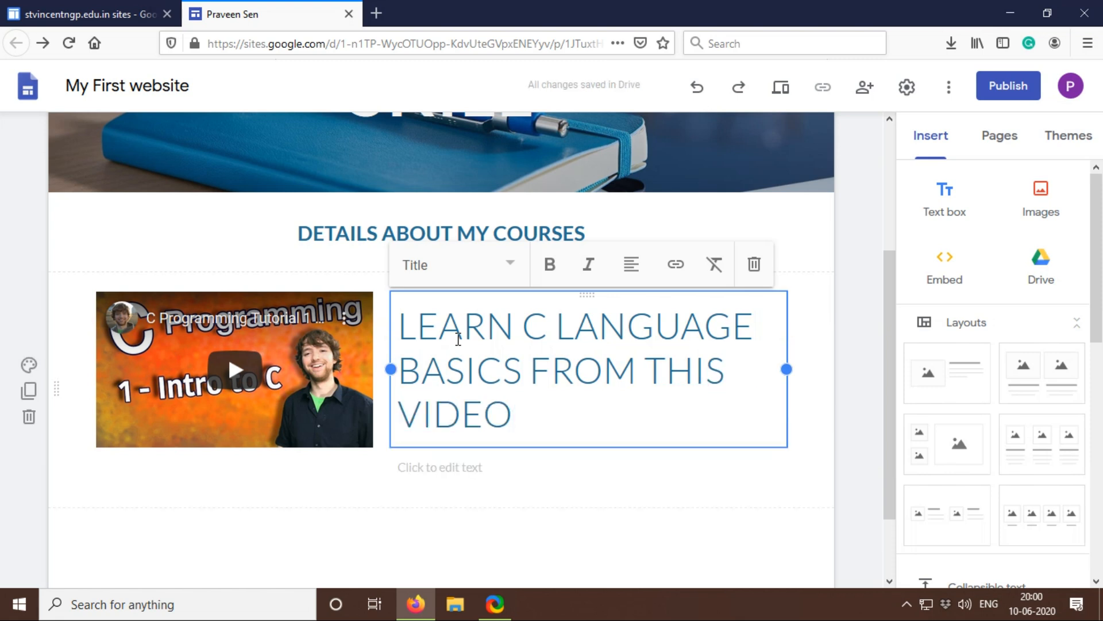
{"action": "left_click", "coordinate": [506, 539]}
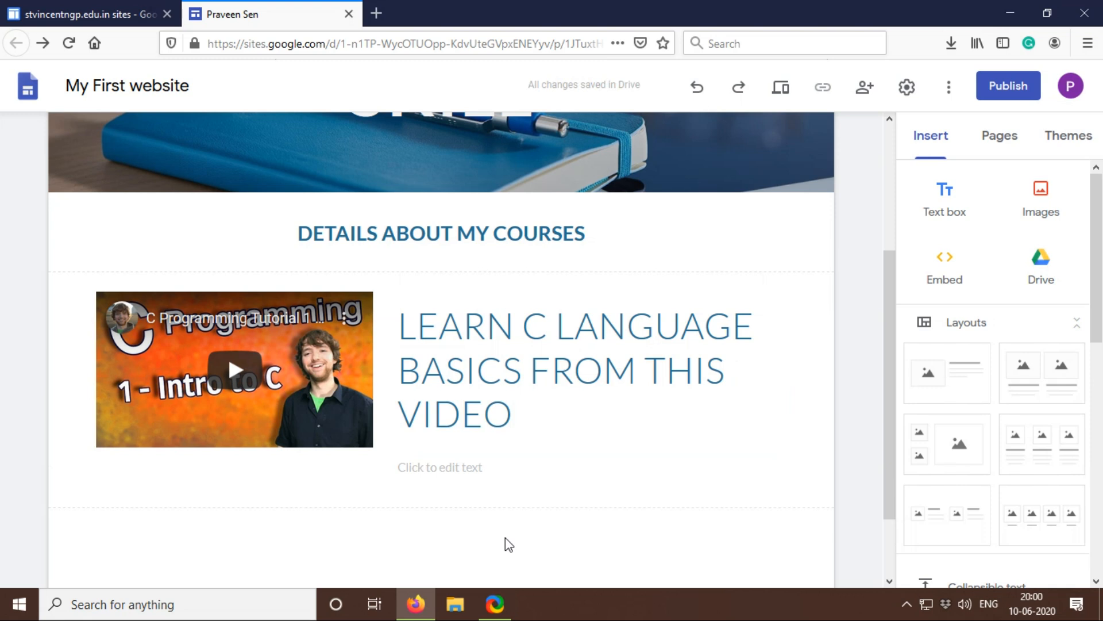
{"action": "scroll", "coordinate": [505, 537], "scroll_direction": "down", "scroll_amount": 2}
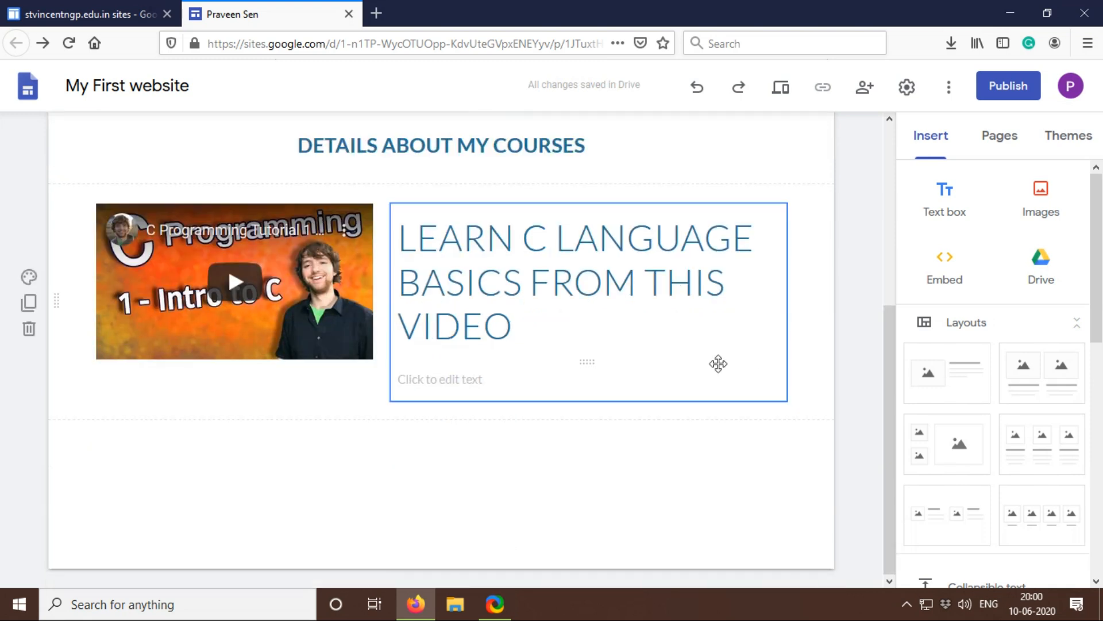
Step: Add a layout with two images above captions below the C video section, and delete the extra empty image-beside-text section
{"action": "left_click", "coordinate": [948, 381]}
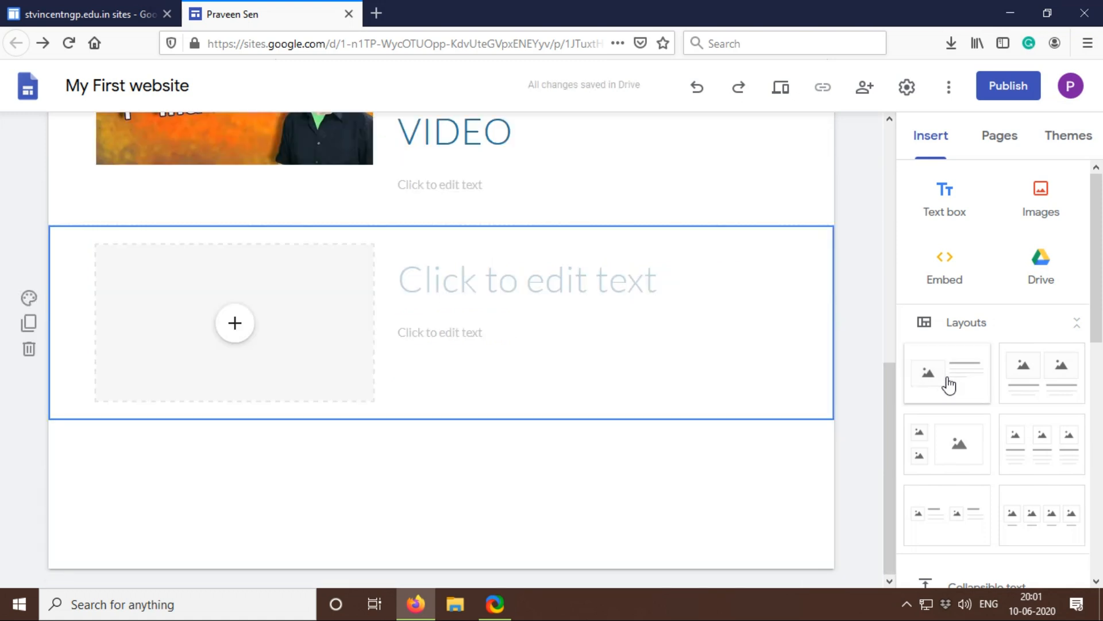
{"action": "left_click", "coordinate": [1036, 372]}
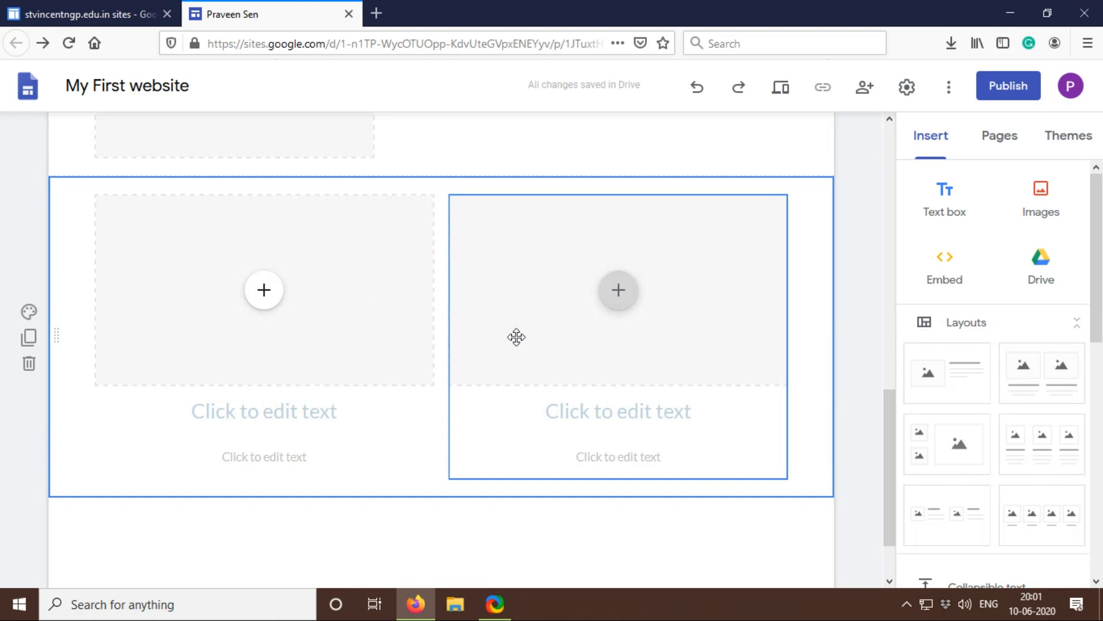
{"action": "scroll", "coordinate": [516, 337], "scroll_direction": "up", "scroll_amount": 2}
{"action": "scroll", "coordinate": [72, 217], "scroll_direction": "up", "scroll_amount": 2}
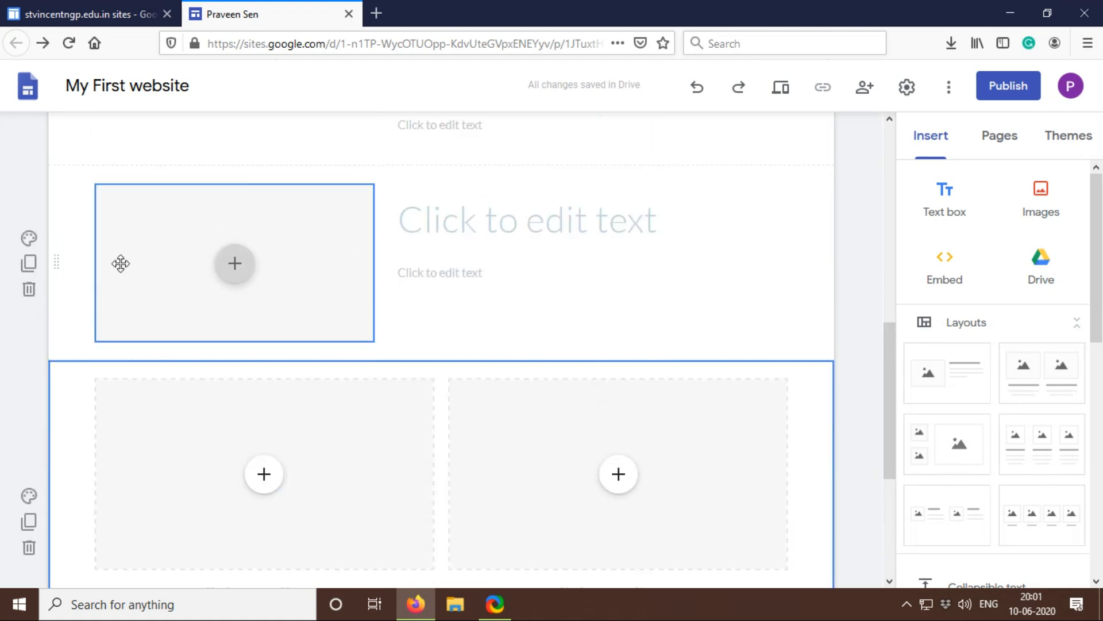
{"action": "left_click", "coordinate": [28, 288]}
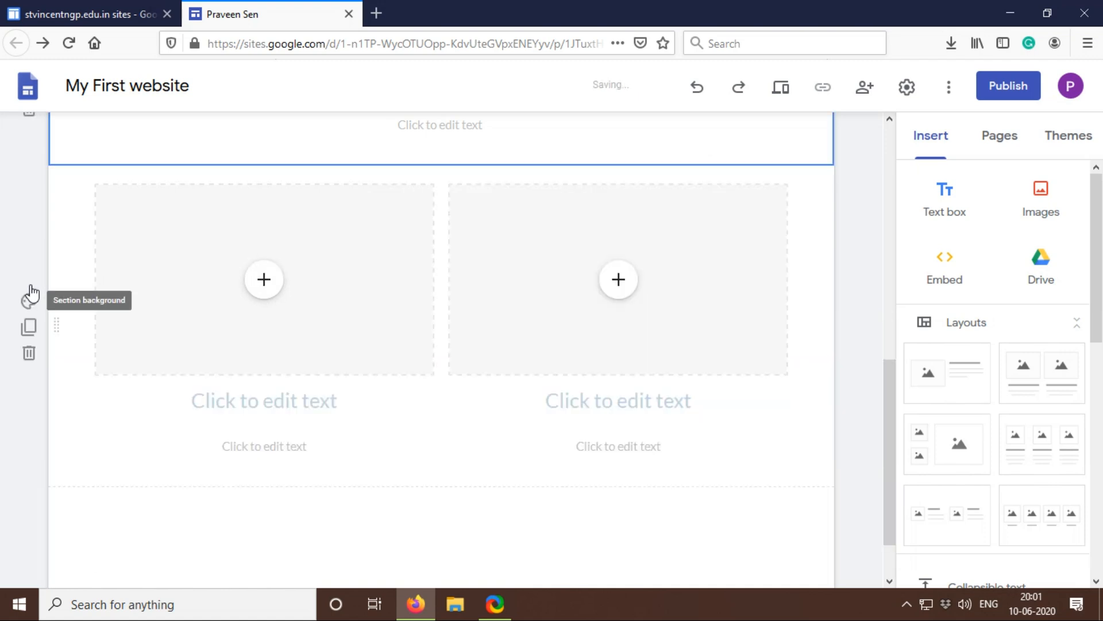
{"action": "key", "text": "ctrl+z"}
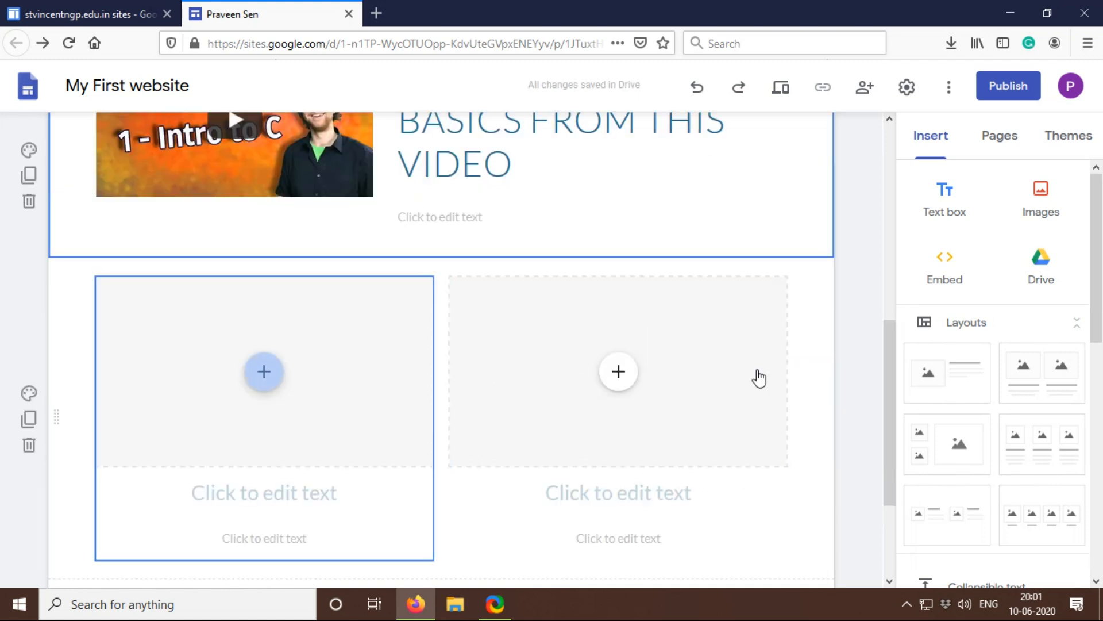
Step: Search YouTube for INTRODUCTION TO JAVA and insert "Java Programming Tutorial 1 - Introduction to Java" into the first placeholder of the two-image layout
{"action": "left_click", "coordinate": [264, 373]}
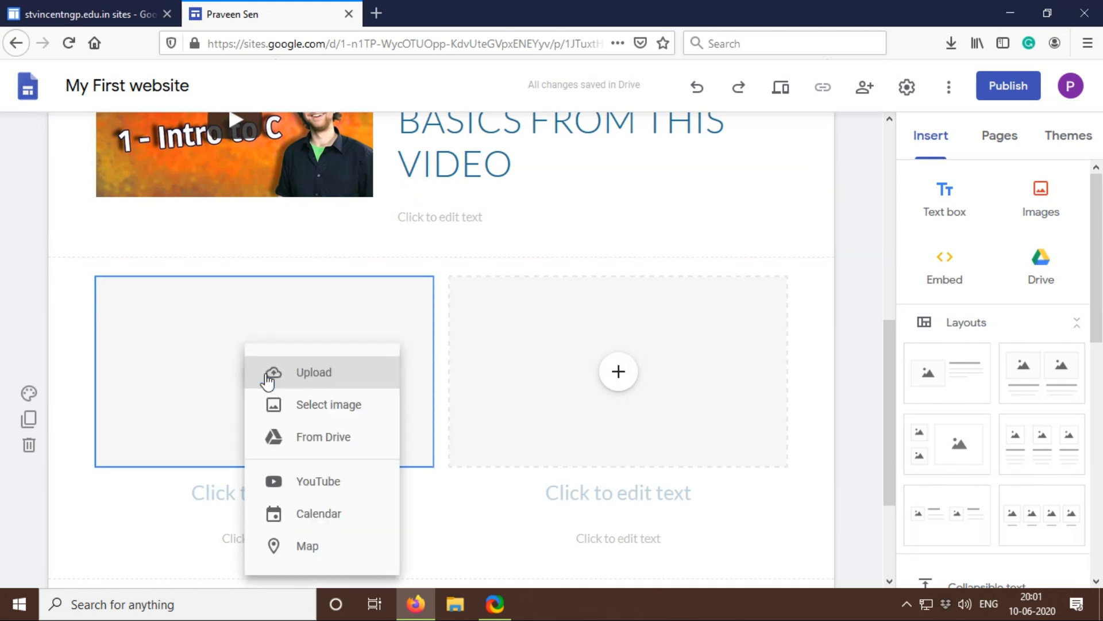
{"action": "left_click", "coordinate": [328, 493]}
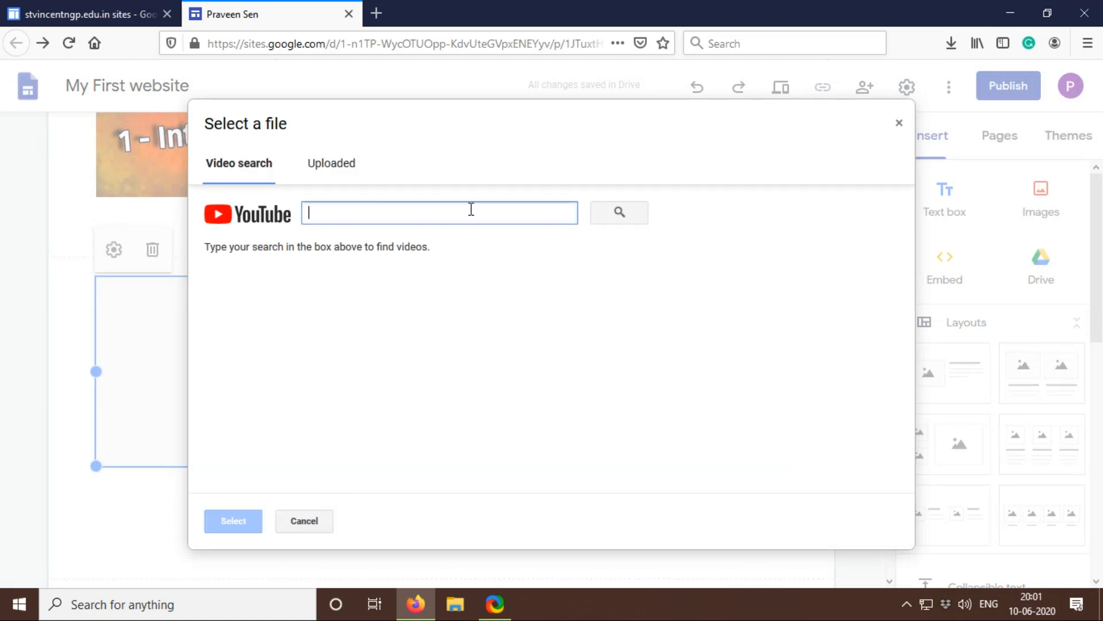
{"action": "type", "text": "INT"}
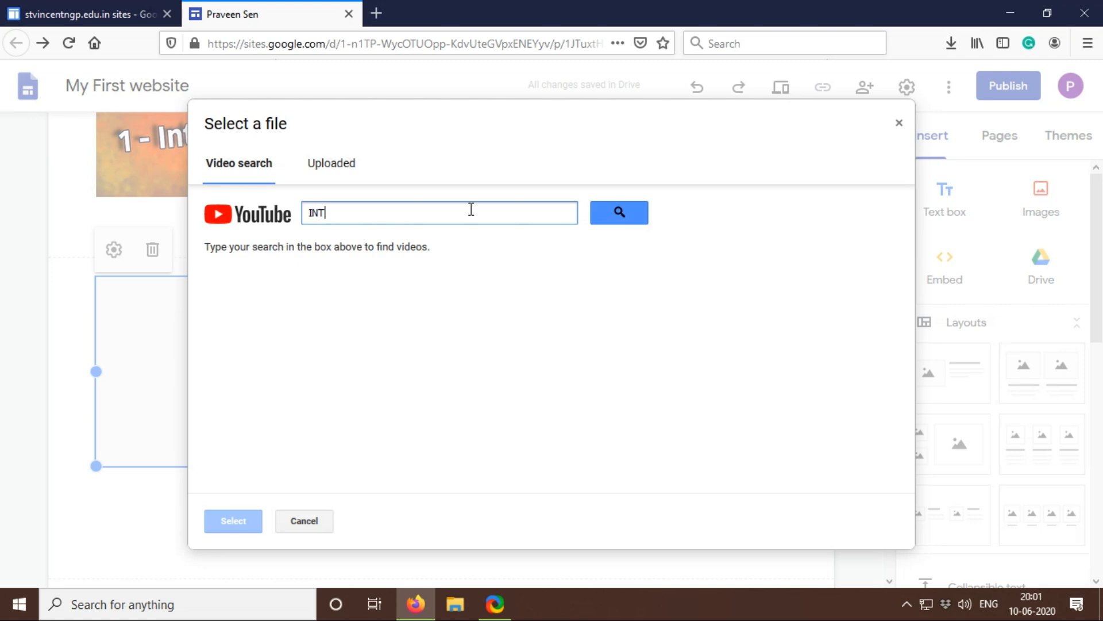
{"action": "type", "text": "RODUCTION TO JAVA"}
{"action": "key", "text": "Return"}
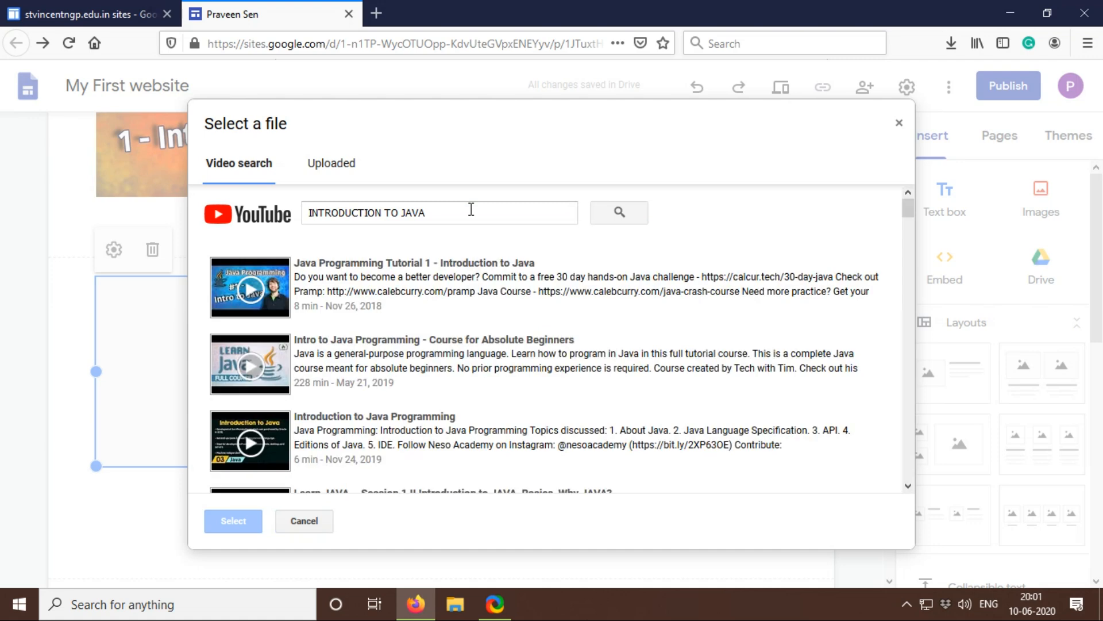
{"action": "left_click", "coordinate": [393, 282]}
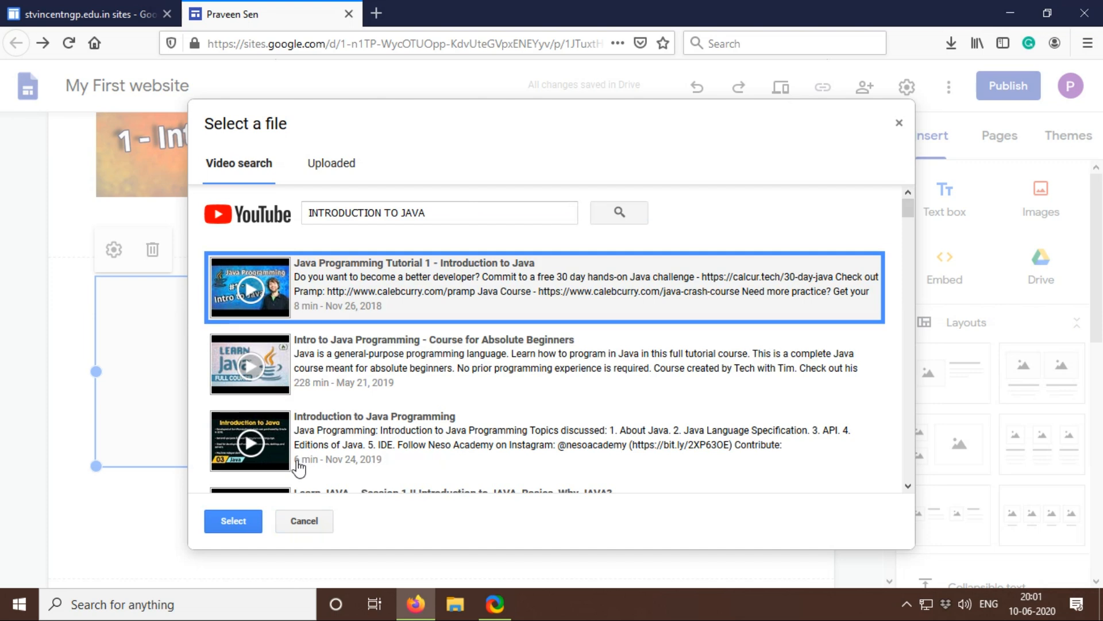
{"action": "left_click", "coordinate": [244, 521]}
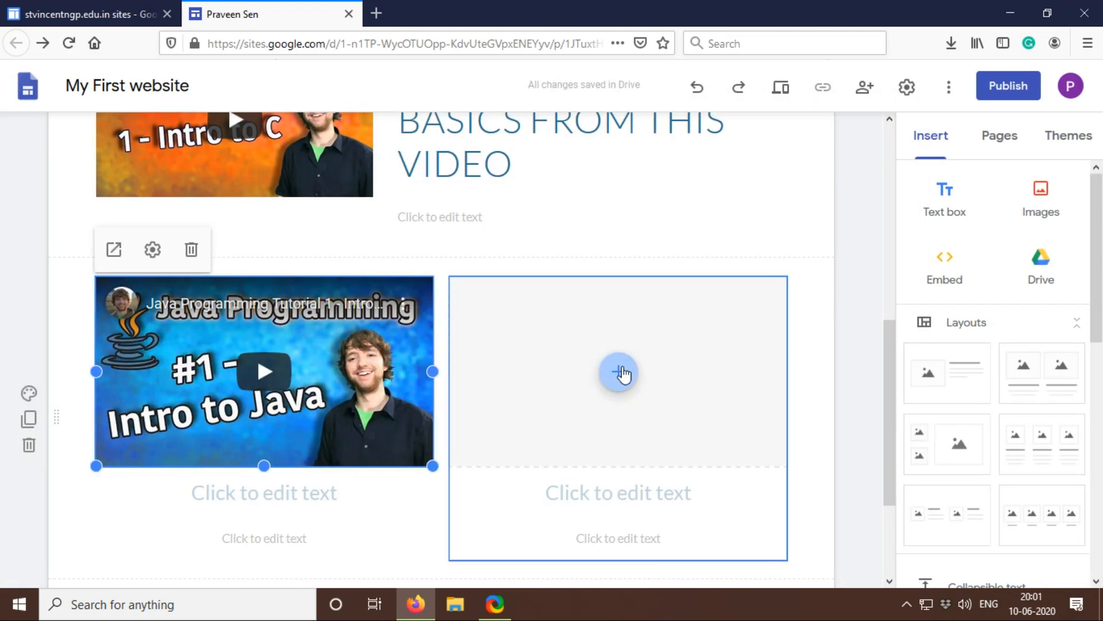
Step: Search YouTube for INTRODUCTION TO PYTHON and insert "#1 Python Tutorial for Beginners | Introduction to Python" into the remaining empty placeholder
{"action": "left_click", "coordinate": [620, 375]}
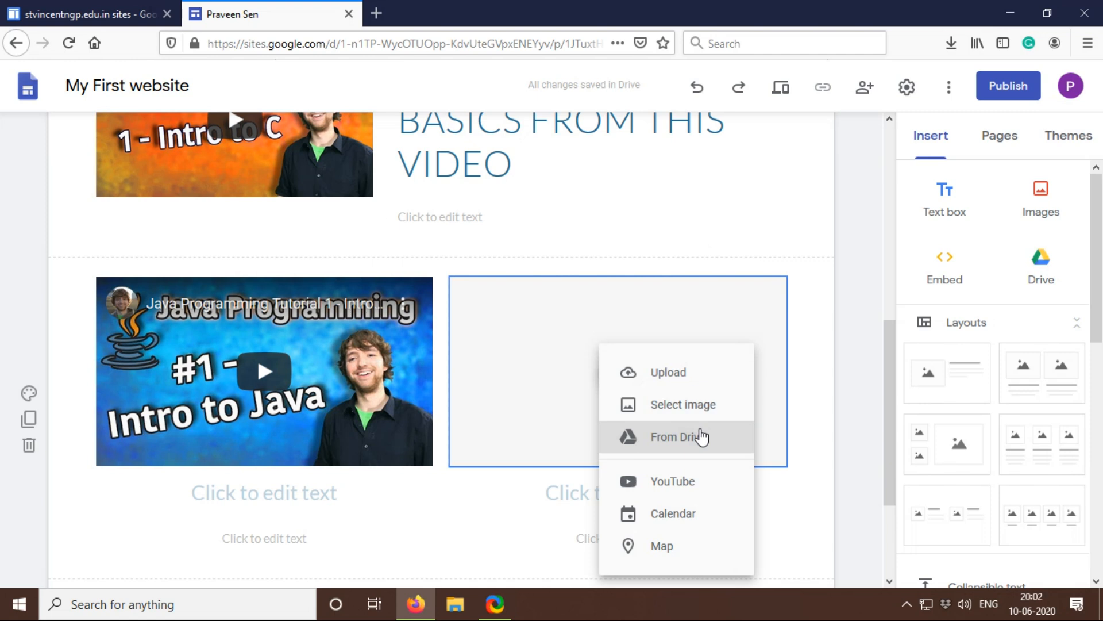
{"action": "left_click", "coordinate": [699, 491]}
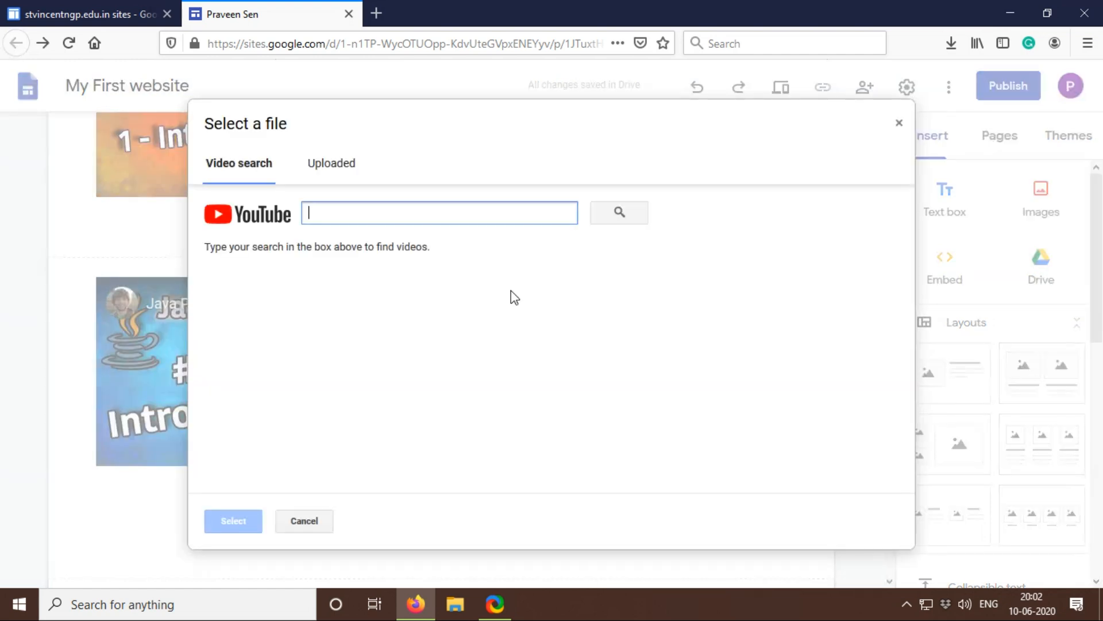
{"action": "type", "text": "INT"}
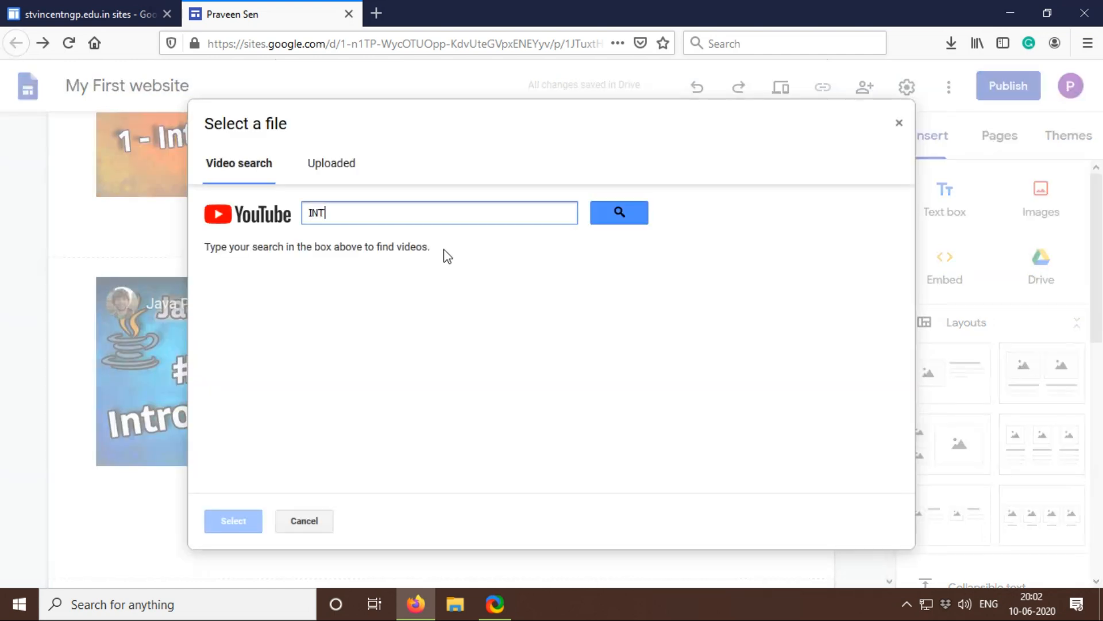
{"action": "type", "text": "RODUCTION TO PYTHON"}
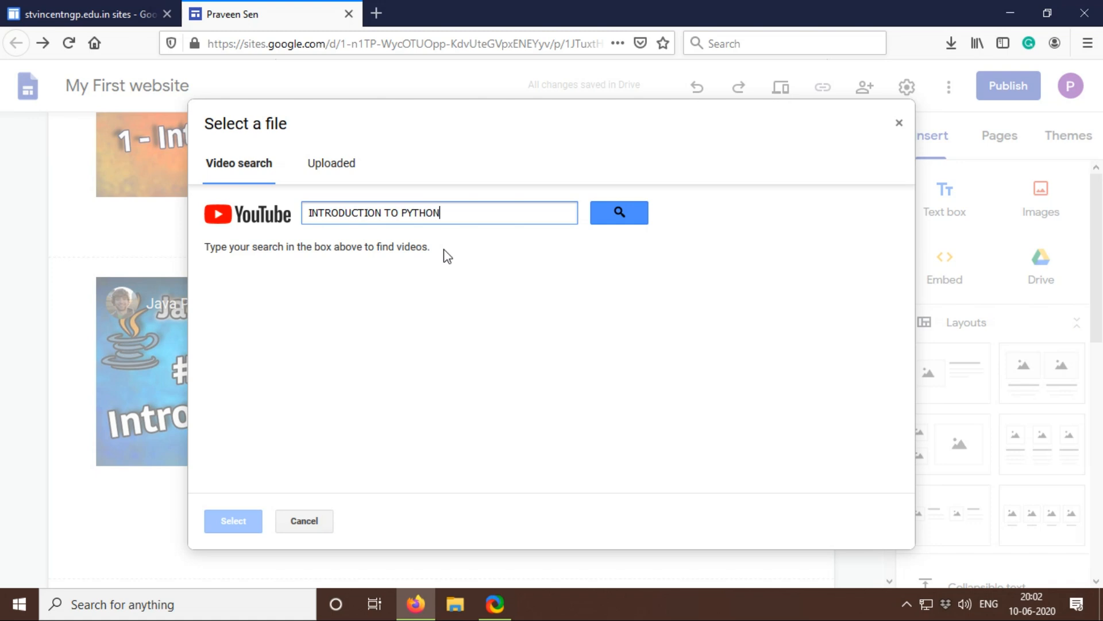
{"action": "left_click", "coordinate": [595, 219]}
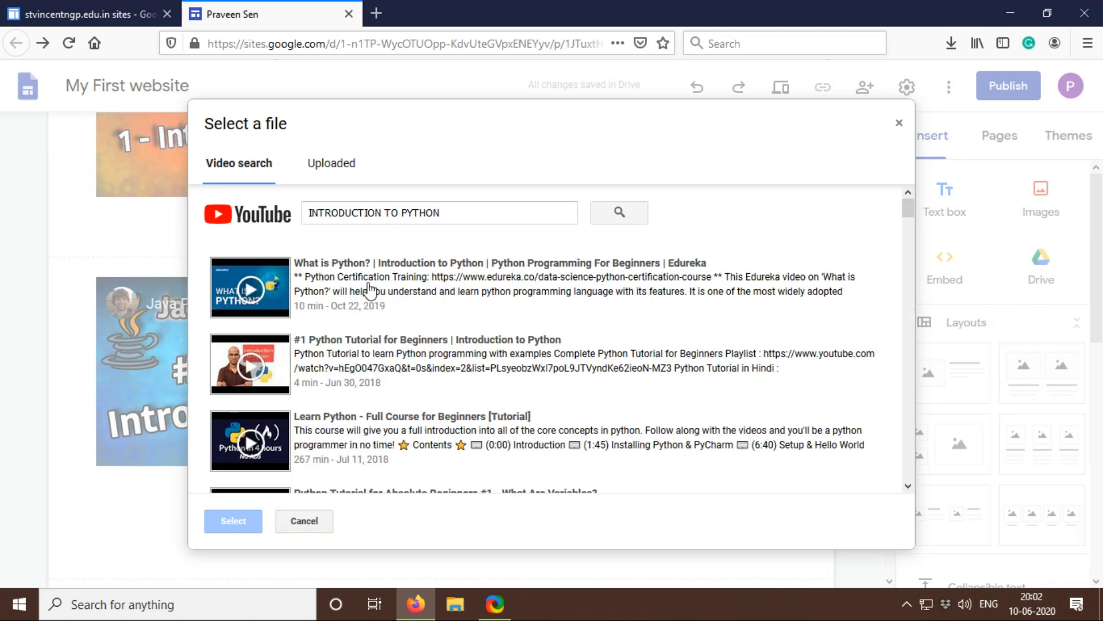
{"action": "left_click", "coordinate": [374, 360]}
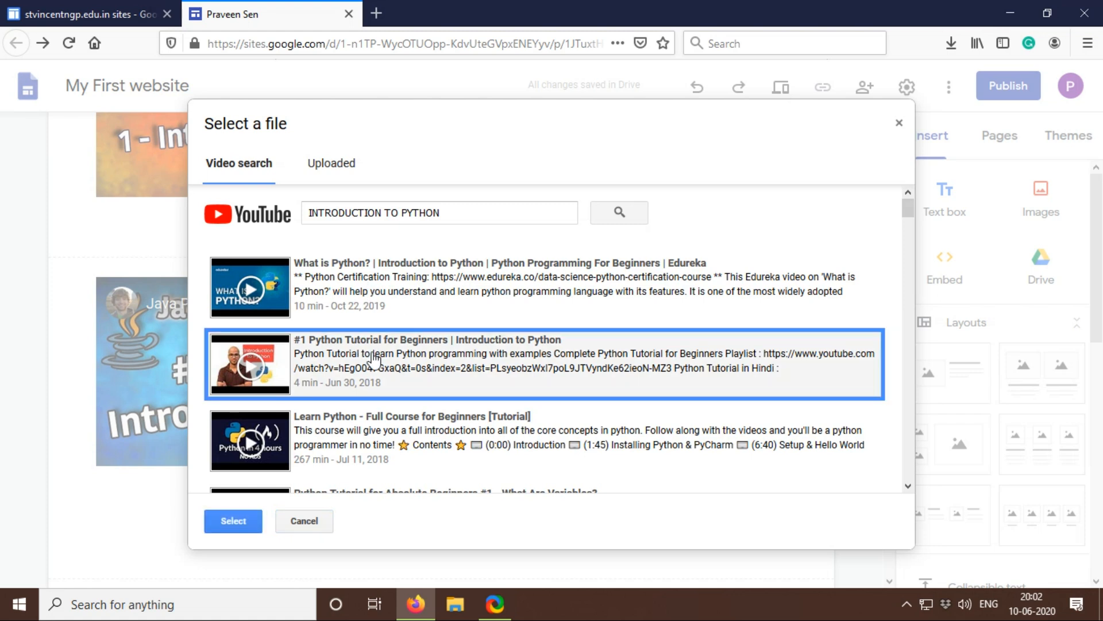
{"action": "left_click", "coordinate": [234, 524]}
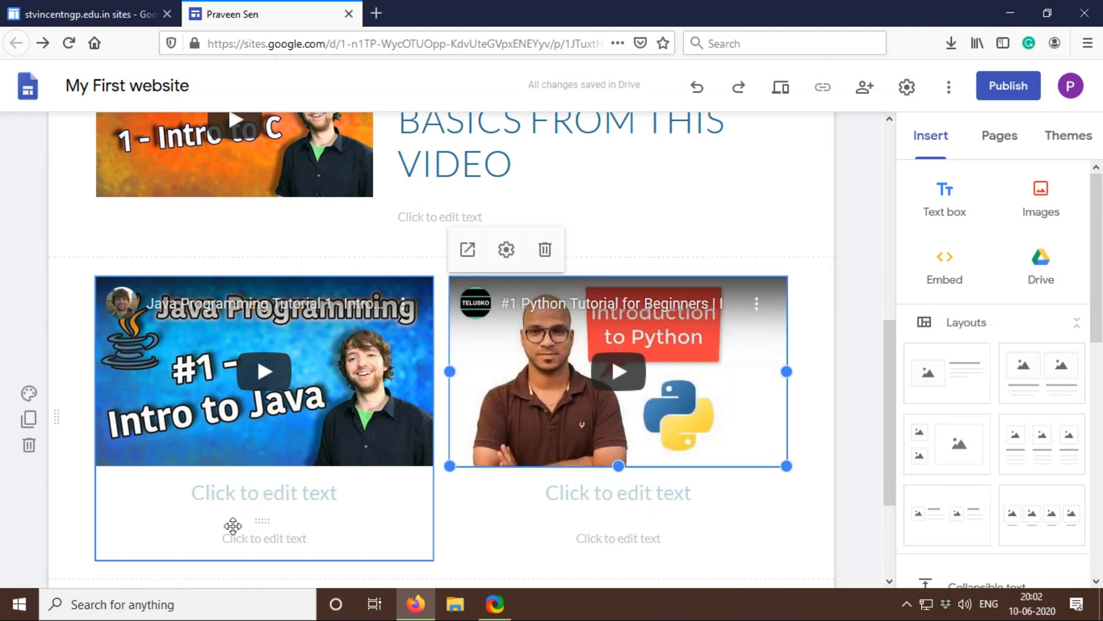
Step: Fill in the headings below the two videos with LEARN JAVA and LEARN PYTHON, and deselect the text
{"action": "left_click", "coordinate": [281, 495]}
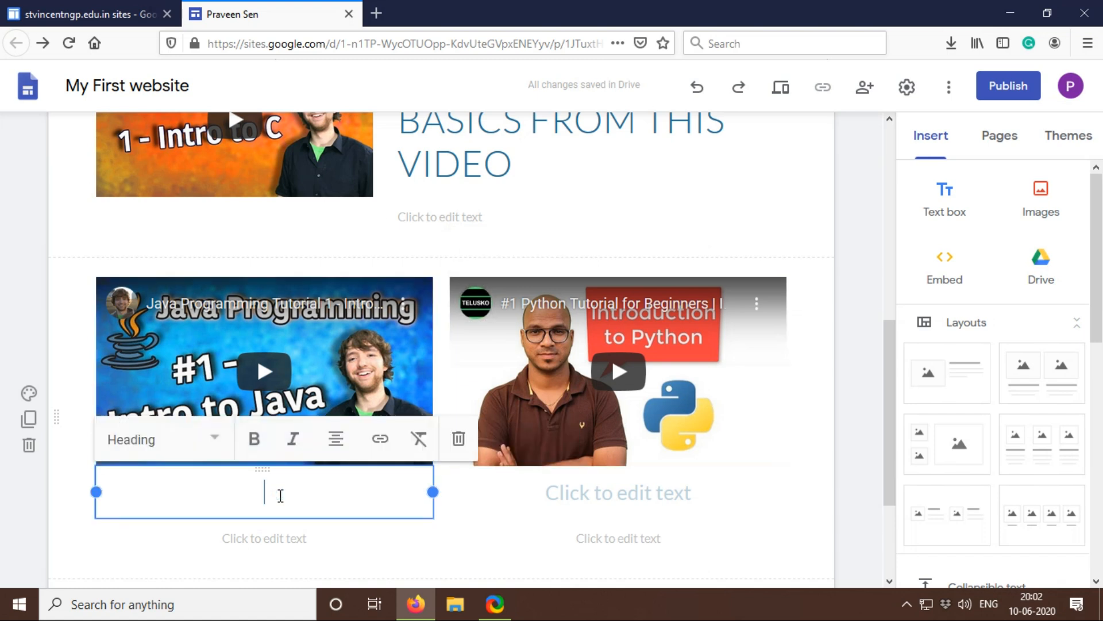
{"action": "type", "text": "LEARN JAVA"}
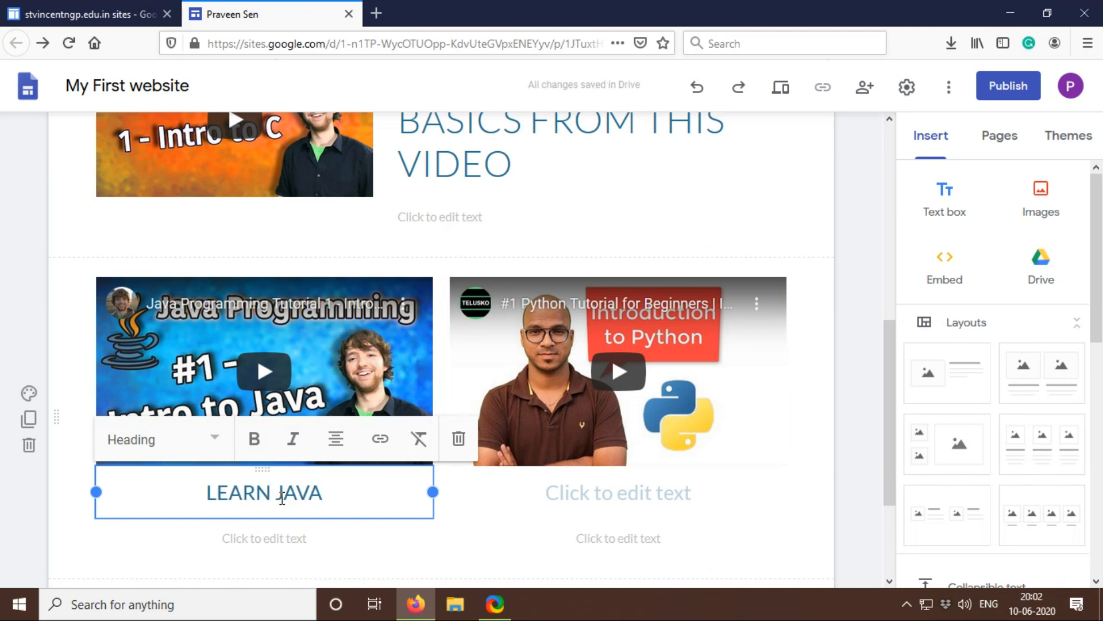
{"action": "left_click", "coordinate": [601, 480]}
{"action": "type", "text": "LEARN"}
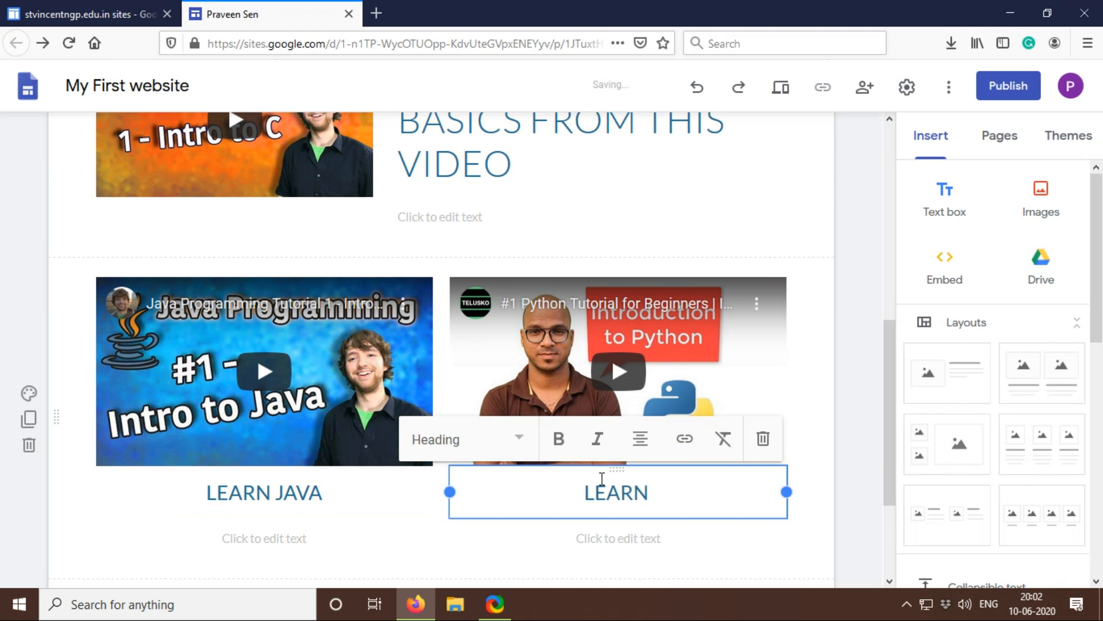
{"action": "type", "text": " PYTHON"}
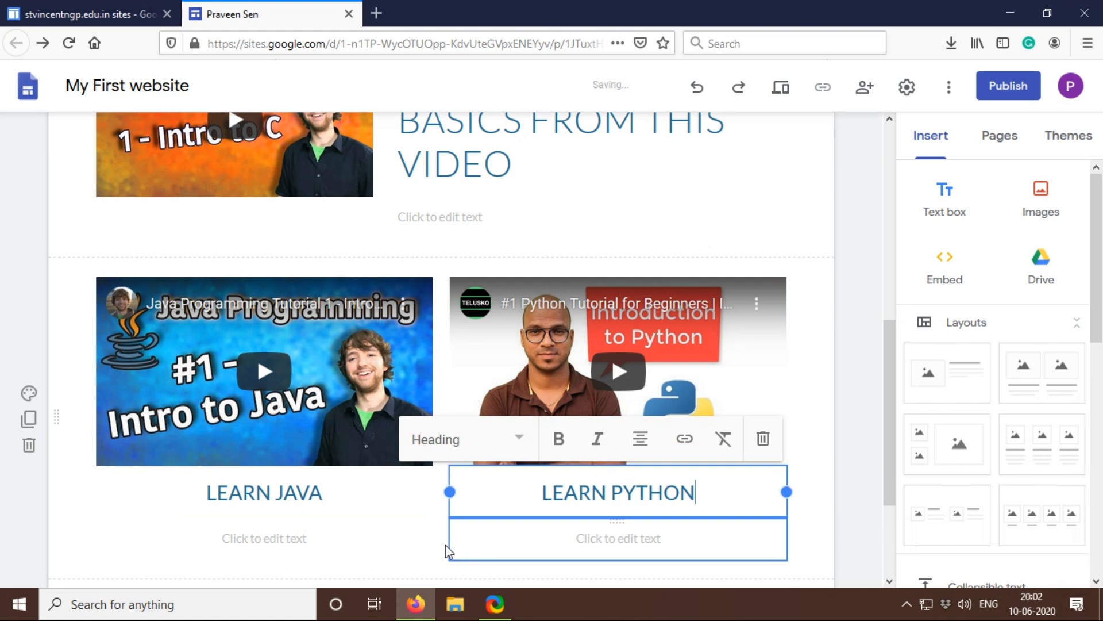
{"action": "scroll", "coordinate": [446, 545], "scroll_direction": "down", "scroll_amount": 3}
{"action": "scroll", "coordinate": [446, 545], "scroll_direction": "down", "scroll_amount": 2}
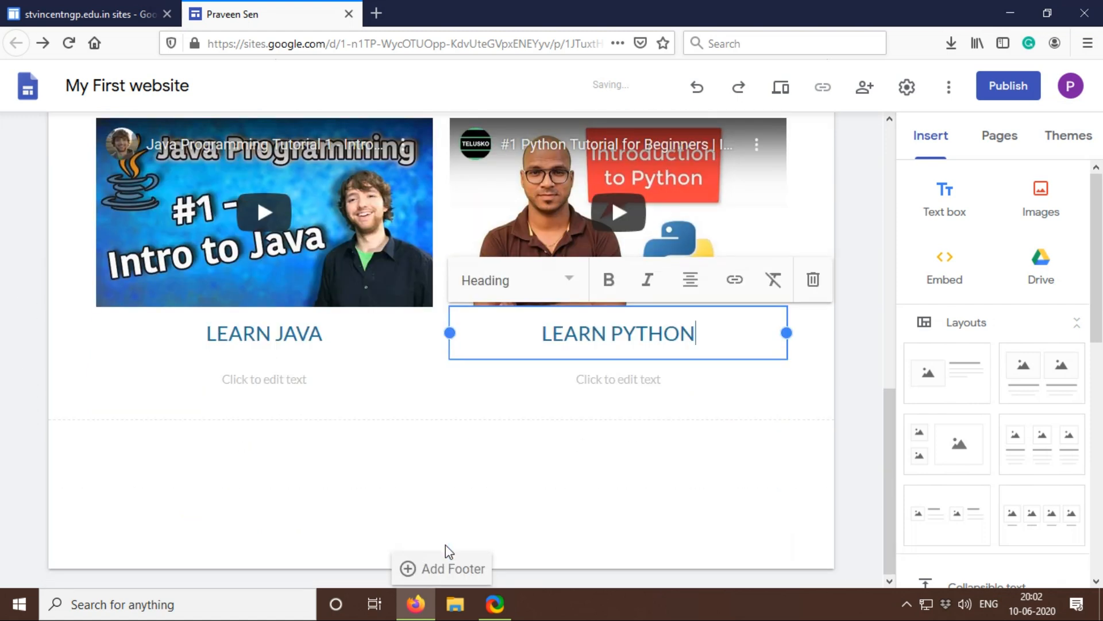
{"action": "left_click", "coordinate": [436, 461]}
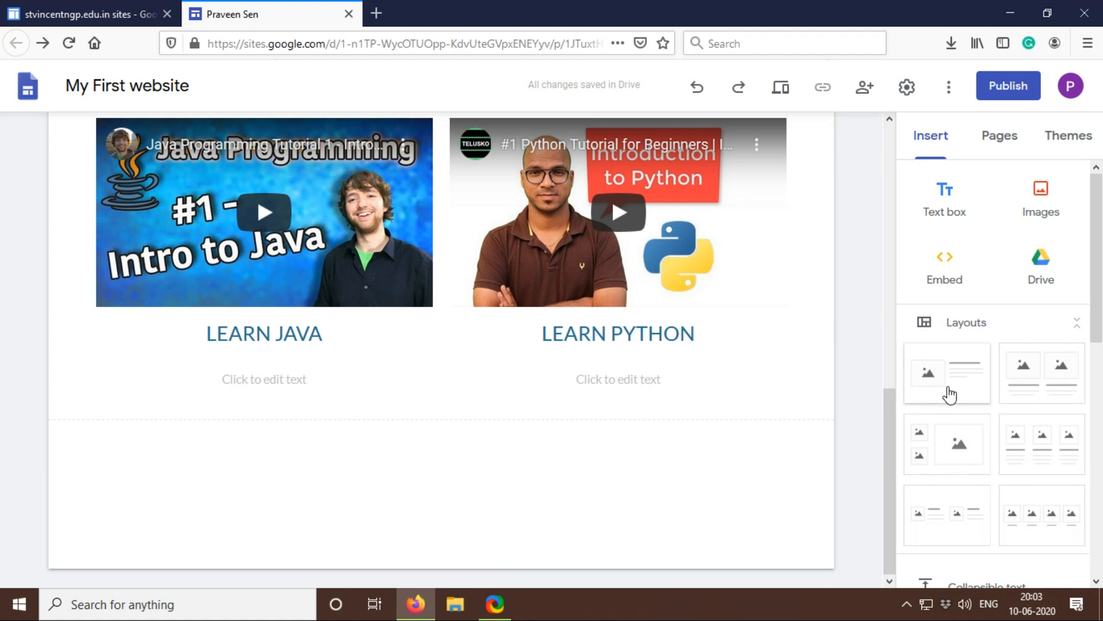
Step: Start inserting a button and name it C LANG
{"action": "scroll", "coordinate": [951, 445], "scroll_direction": "down", "scroll_amount": 5}
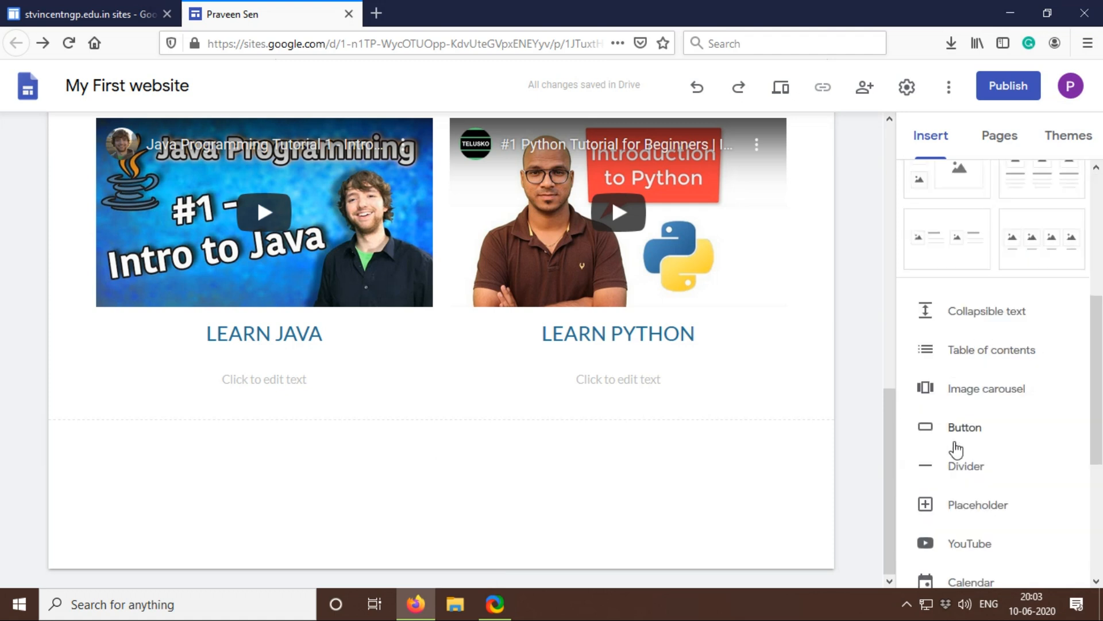
{"action": "left_click", "coordinate": [976, 426]}
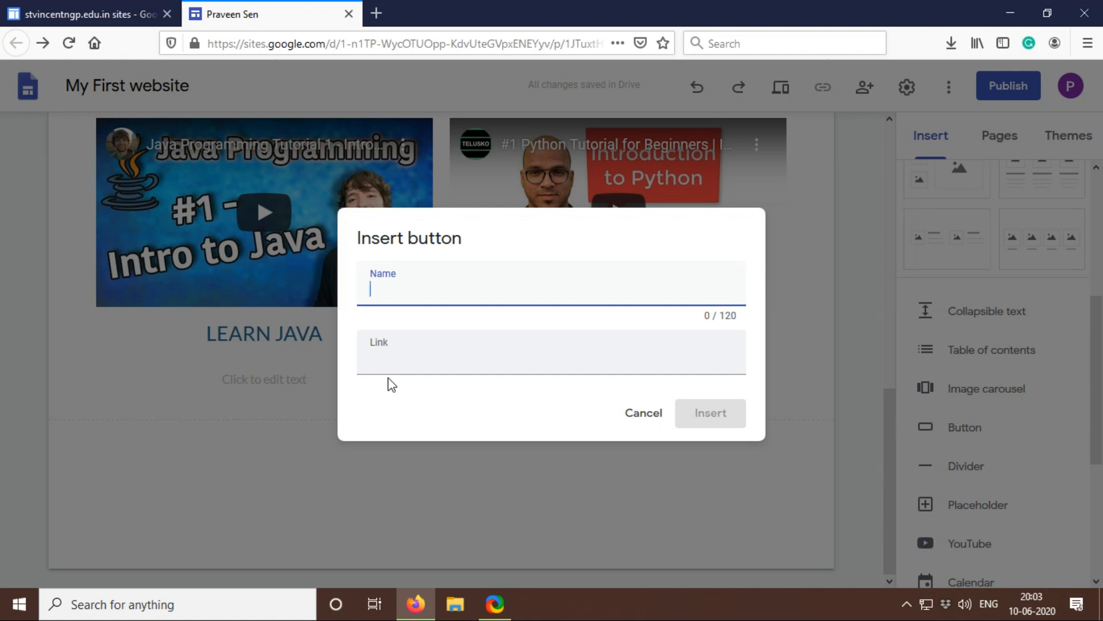
{"action": "type", "text": "C LANG."}
Step: Open Google in a new browser tab, search for c language tutorial, and open the Tutorialspoint C Tutorial page
{"action": "left_click", "coordinate": [377, 14]}
{"action": "left_click", "coordinate": [368, 45]}
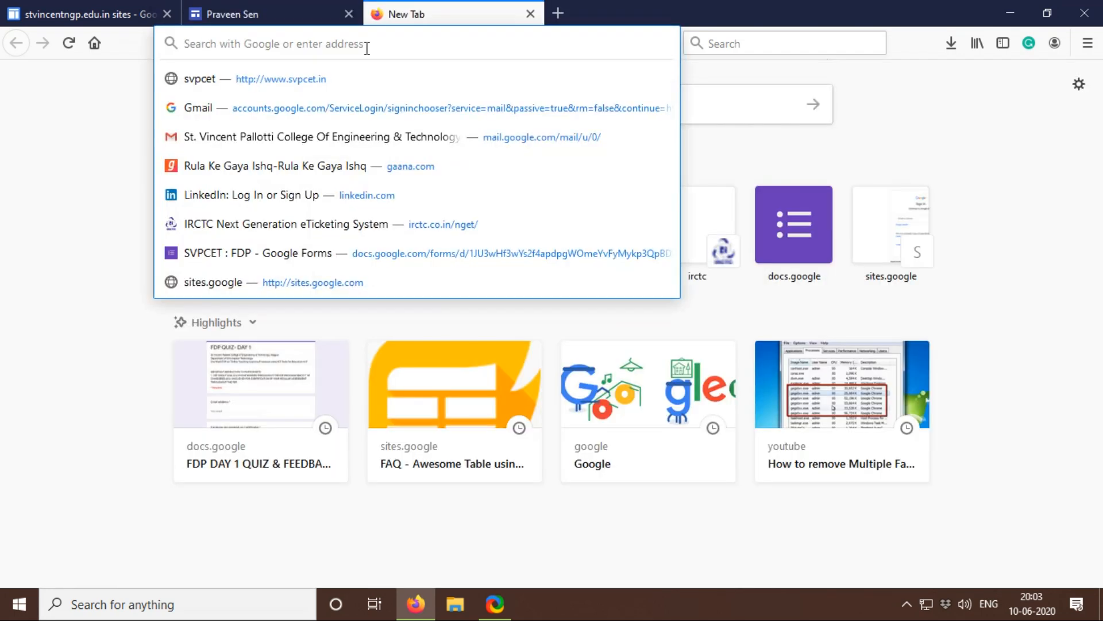
{"action": "type", "text": "GOOGle.com/"}
{"action": "key", "text": "Return"}
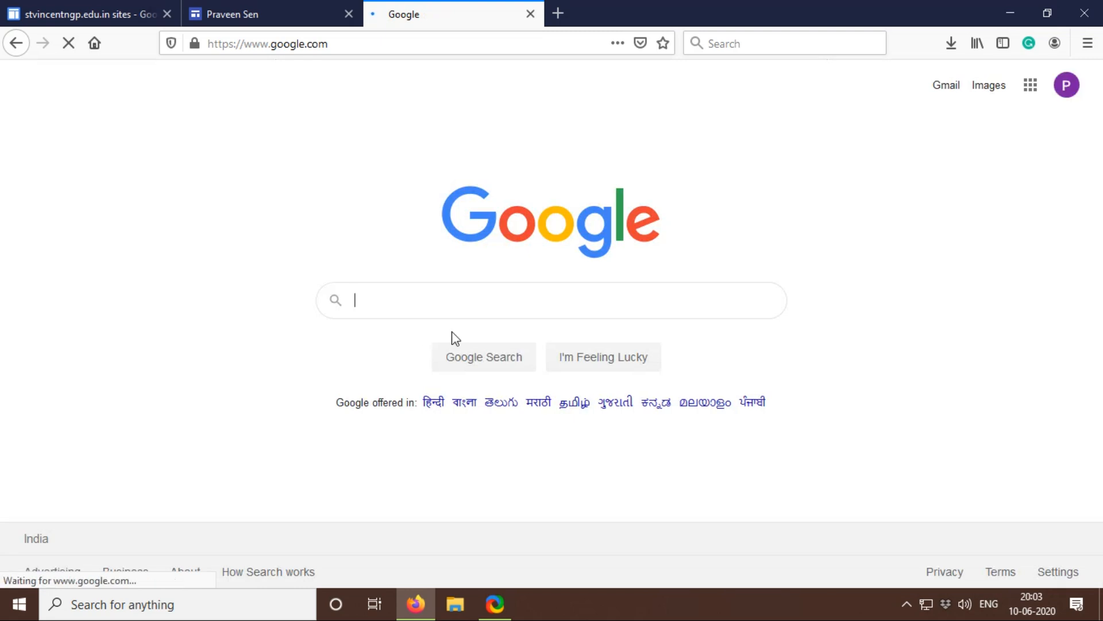
{"action": "type", "text": "C LANGUA"}
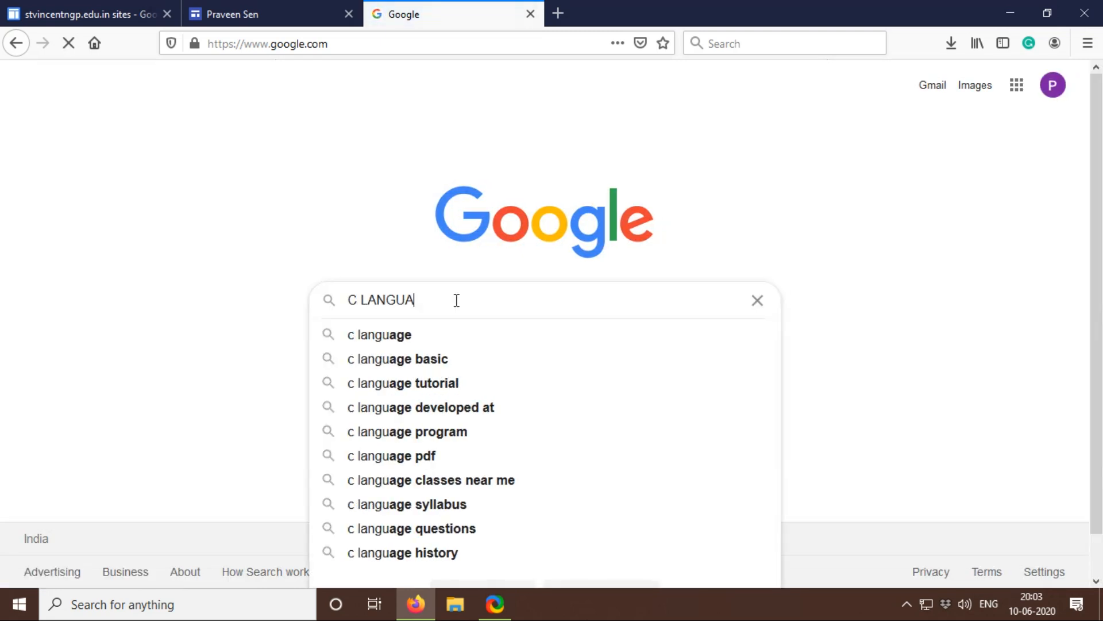
{"action": "key", "text": "Down"}
{"action": "key", "text": "Down"}
{"action": "key", "text": "Down"}
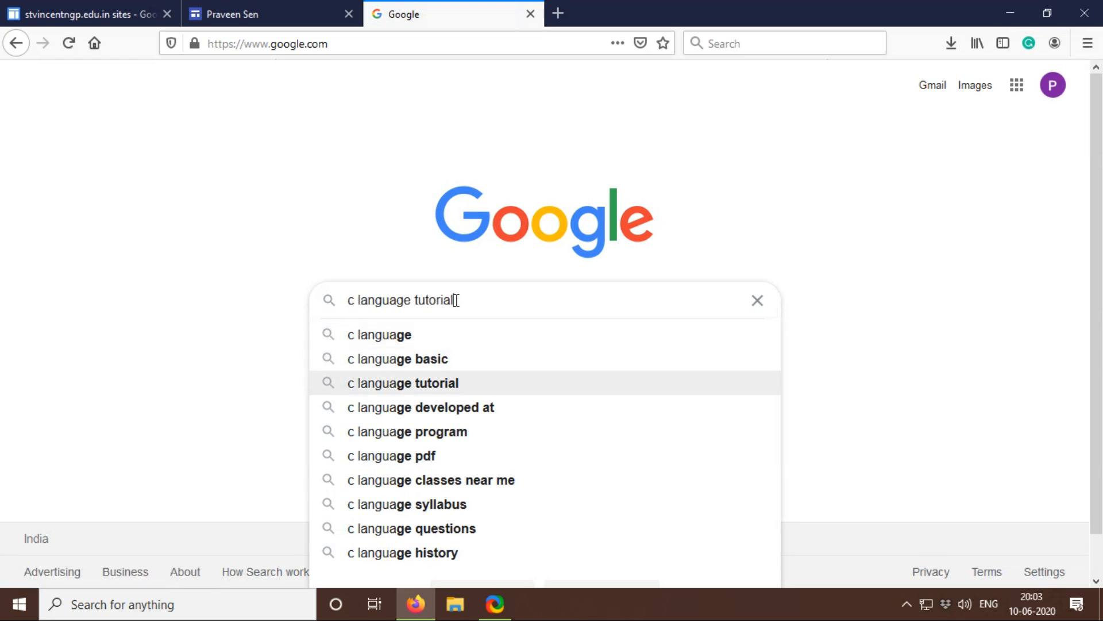
{"action": "key", "text": "Return"}
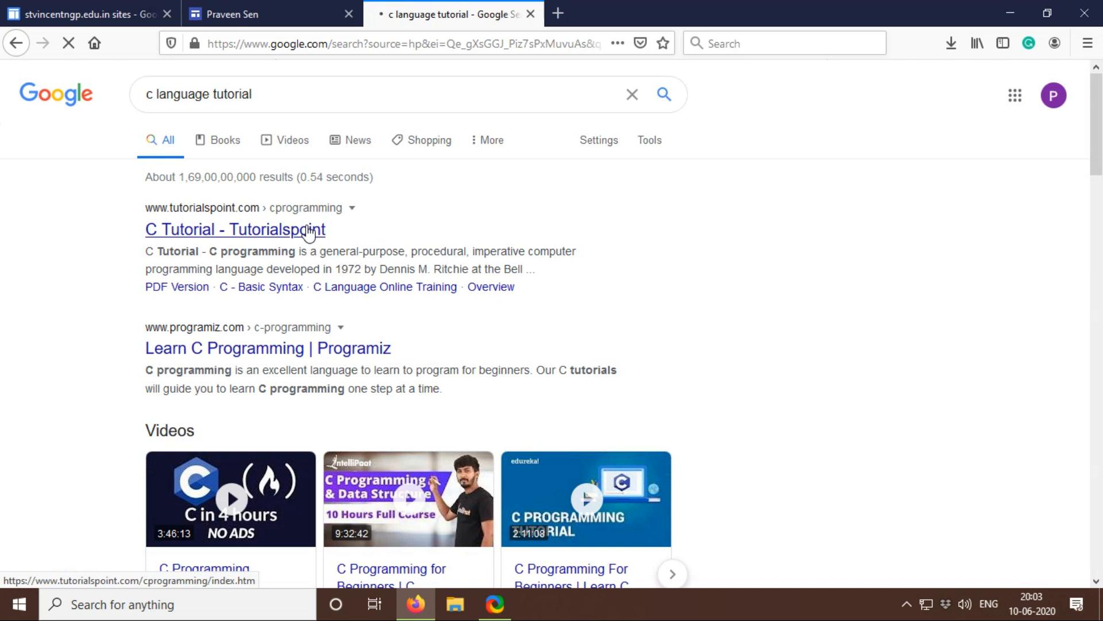
{"action": "left_click", "coordinate": [309, 231]}
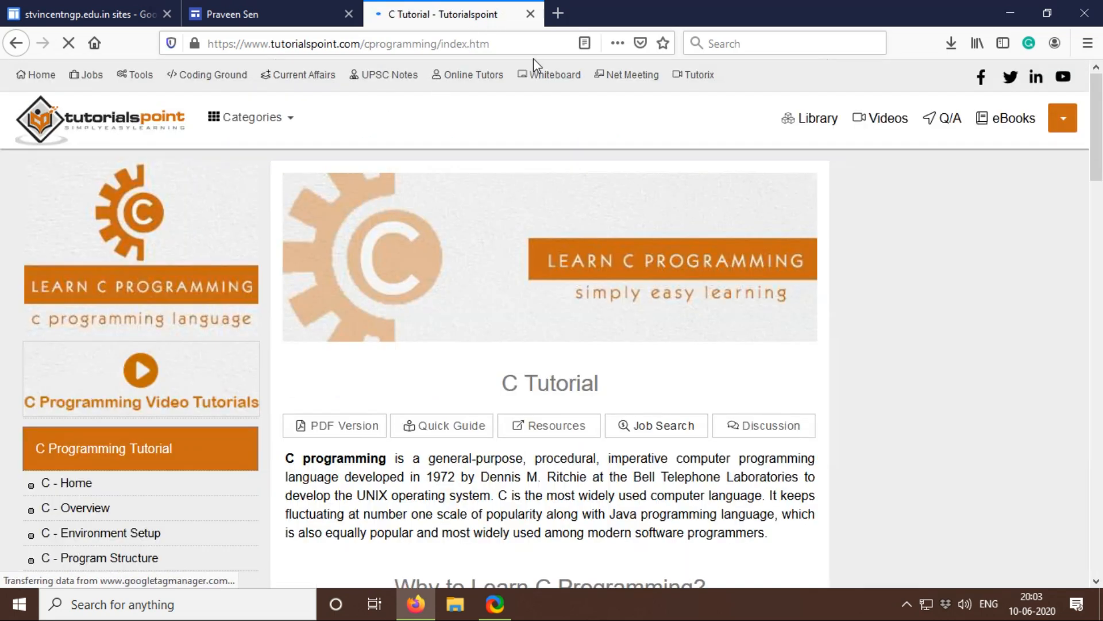
Step: Copy the Tutorialspoint page address into the C LANG. button's link in the site editor and insert the button
{"action": "left_click", "coordinate": [524, 48]}
{"action": "key", "text": "ctrl+c"}
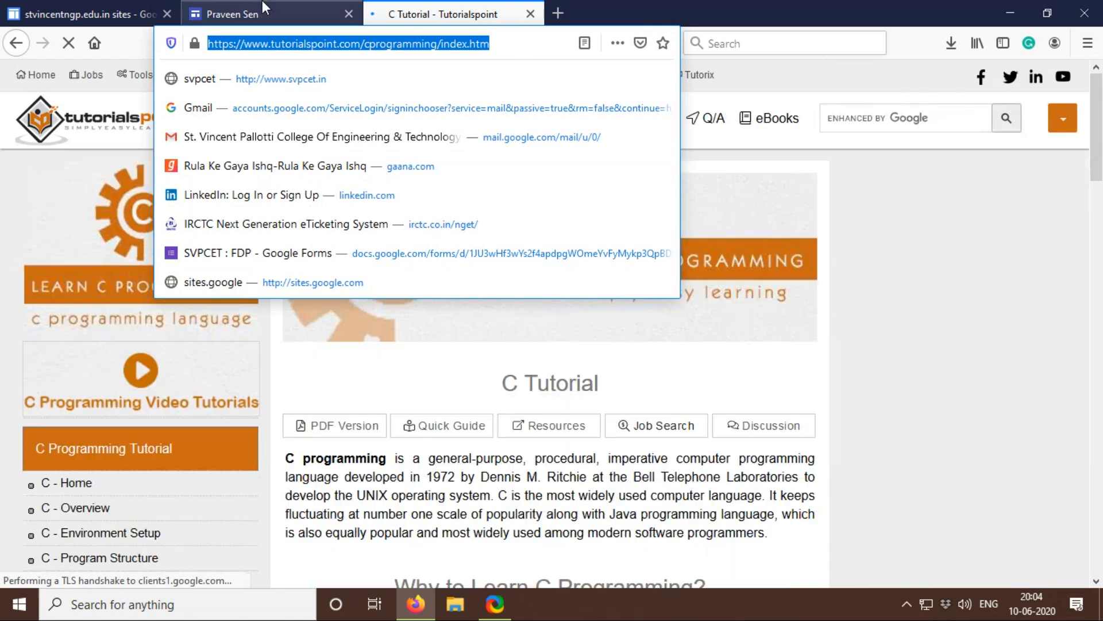
{"action": "left_click", "coordinate": [324, 7]}
{"action": "left_click", "coordinate": [442, 369]}
{"action": "key", "text": "ctrl+v"}
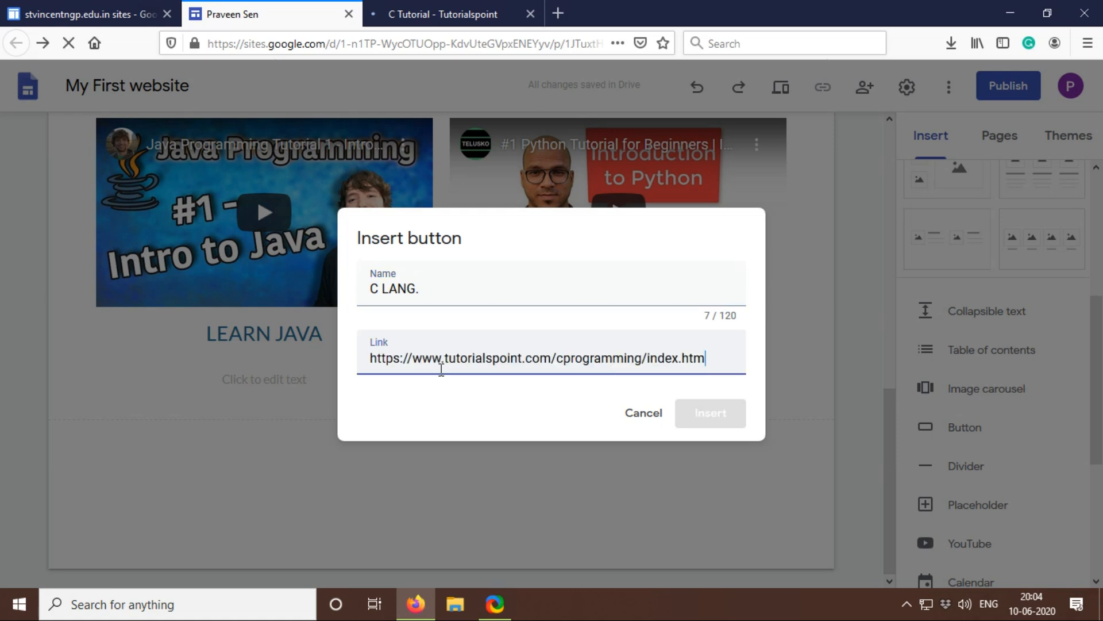
{"action": "left_click", "coordinate": [717, 413]}
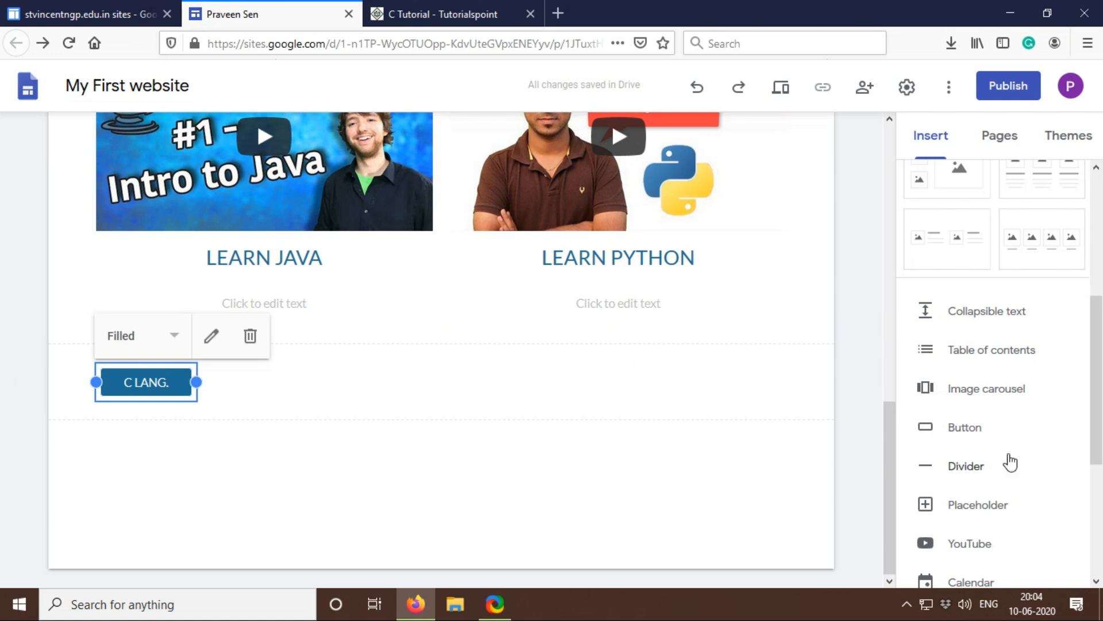
Step: Start inserting a second button below the videos and name it JAVA
{"action": "left_click", "coordinate": [971, 431]}
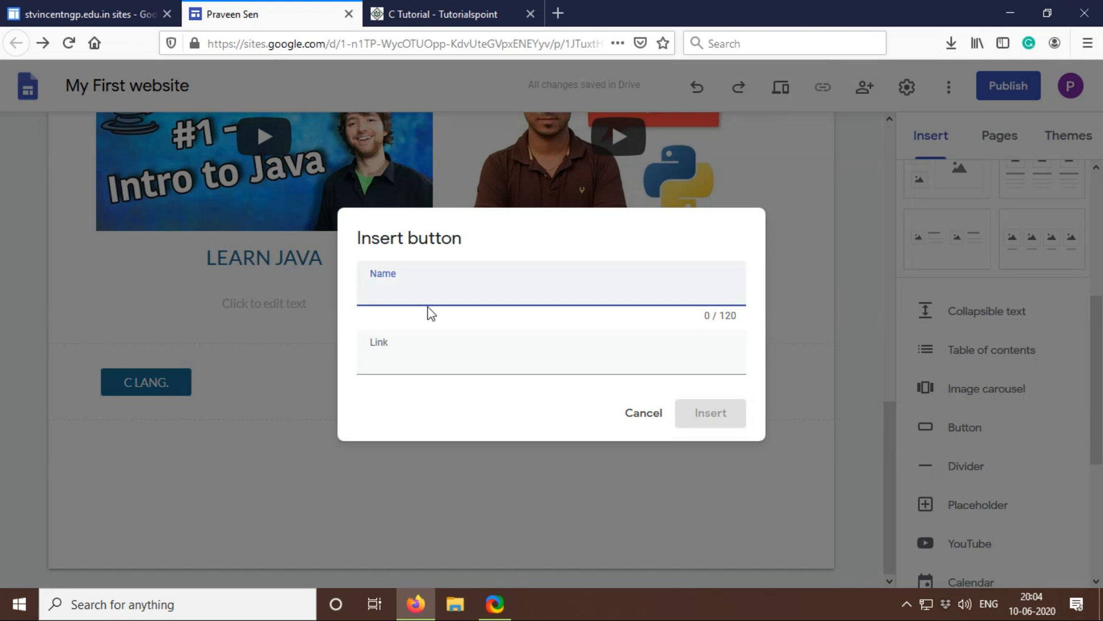
{"action": "type", "text": "JV"}
{"action": "key", "text": "BackSpace"}
{"action": "type", "text": "AVA"}
{"action": "left_click", "coordinate": [449, 366]}
Step: Return to the Google results in the C Tutorial tab, search for JAVA language tutorial, and open the javatpoint Java Tutorial page
{"action": "left_click", "coordinate": [397, 13]}
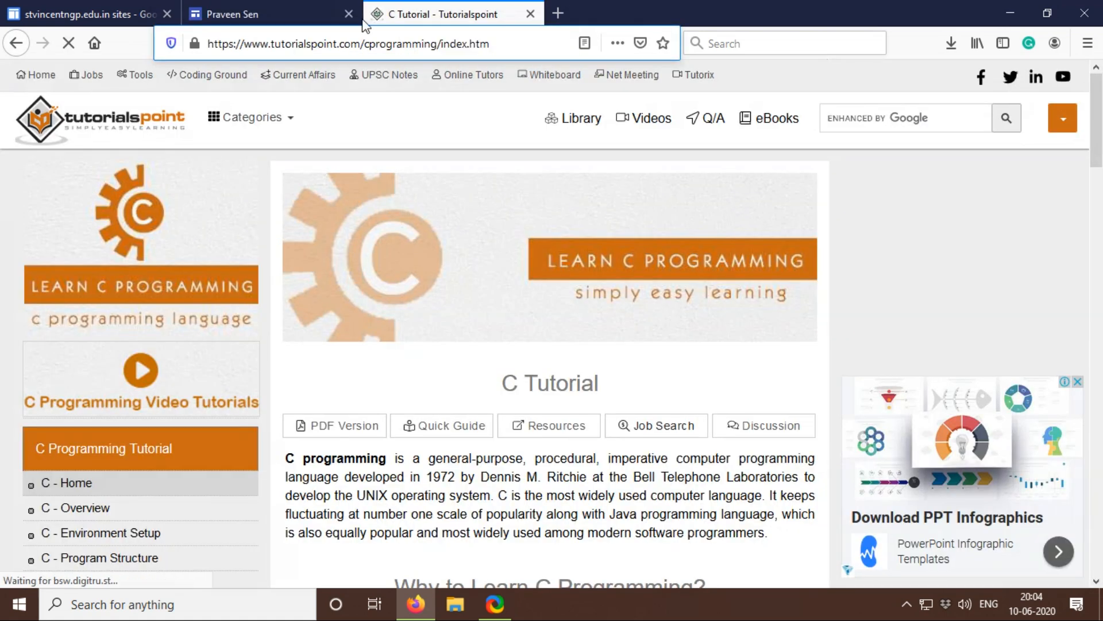
{"action": "left_click", "coordinate": [13, 43]}
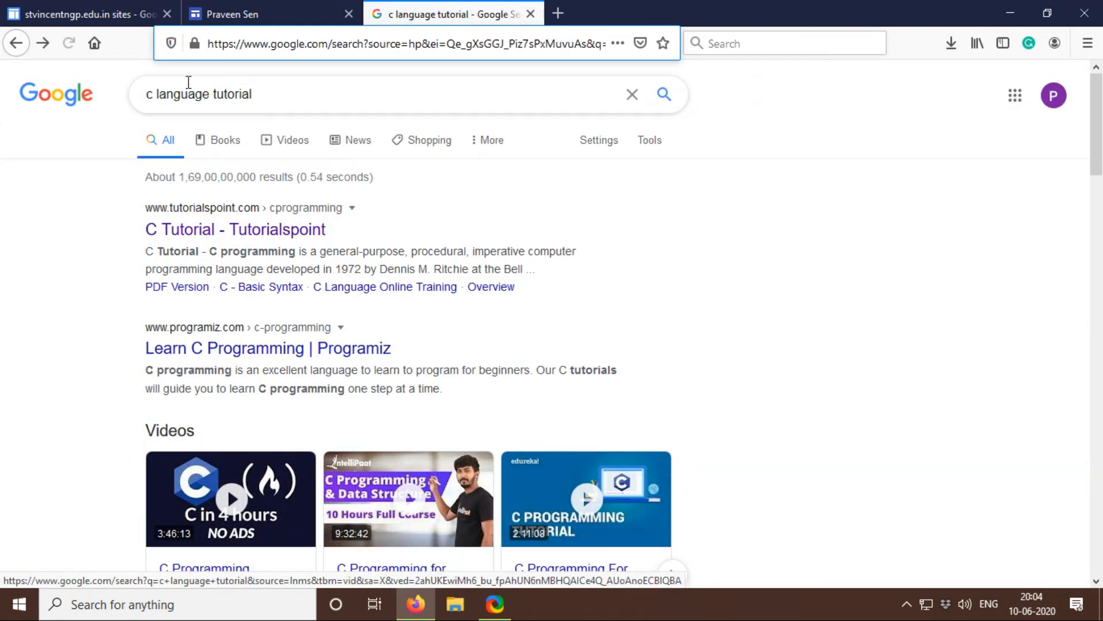
{"action": "left_click_drag", "start_coordinate": [154, 92], "coordinate": [144, 93]}
{"action": "type", "text": "JAVA language tutorial"}
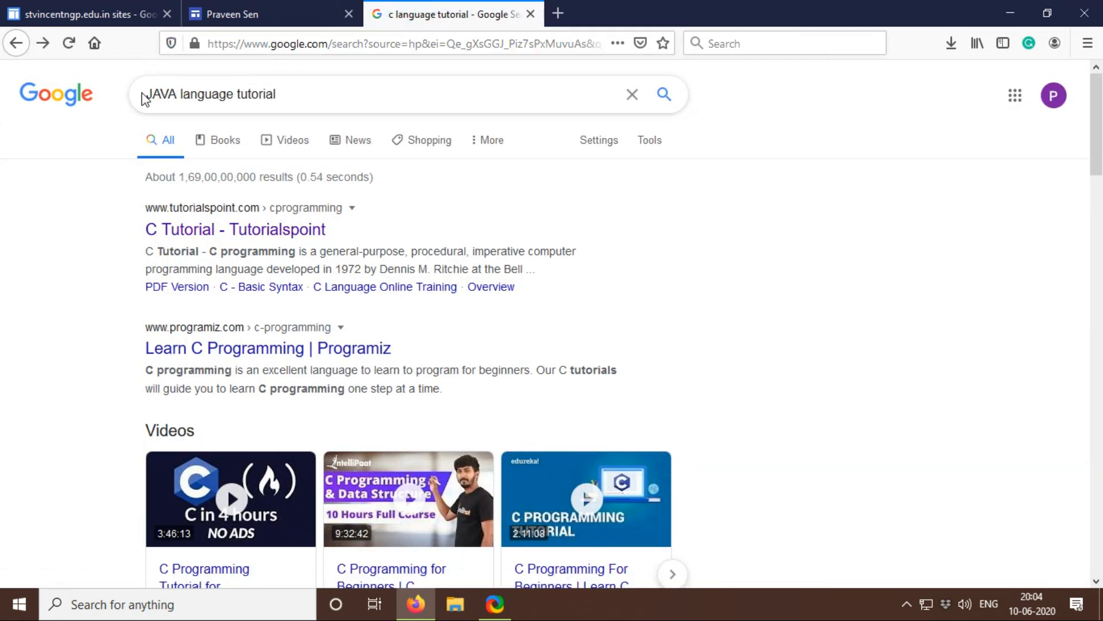
{"action": "key", "text": "Return"}
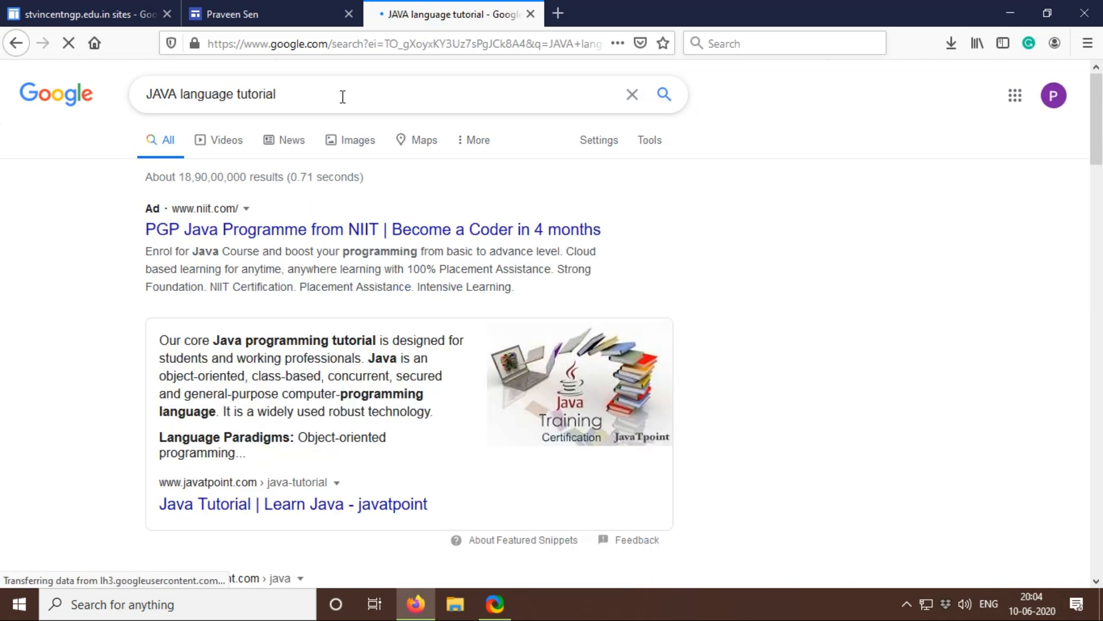
{"action": "scroll", "coordinate": [391, 293], "scroll_direction": "down", "scroll_amount": 3}
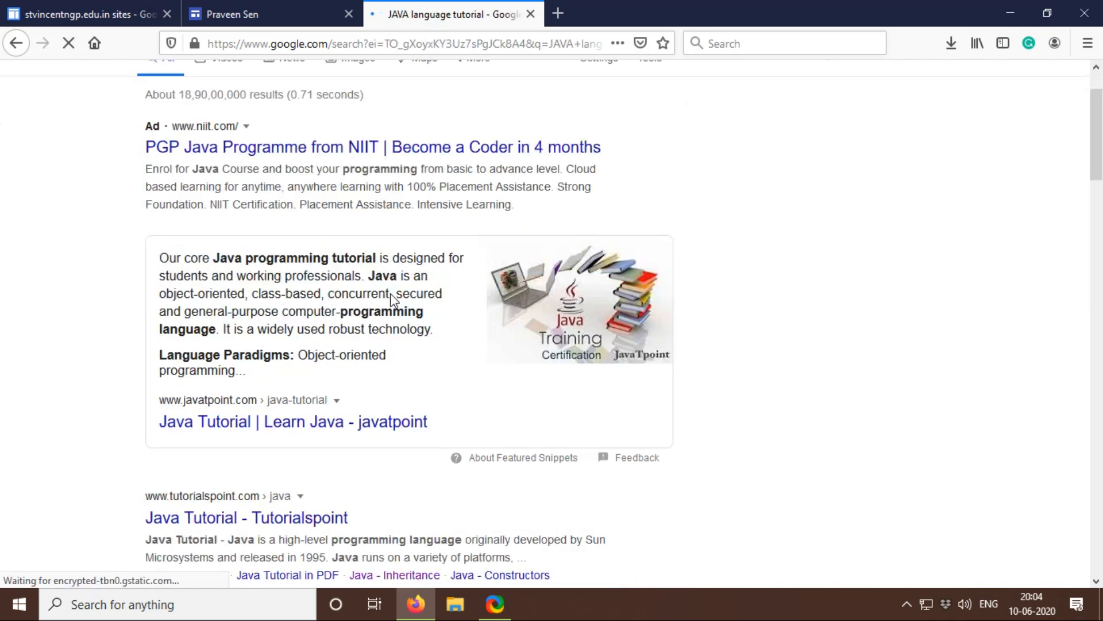
{"action": "left_click", "coordinate": [302, 430]}
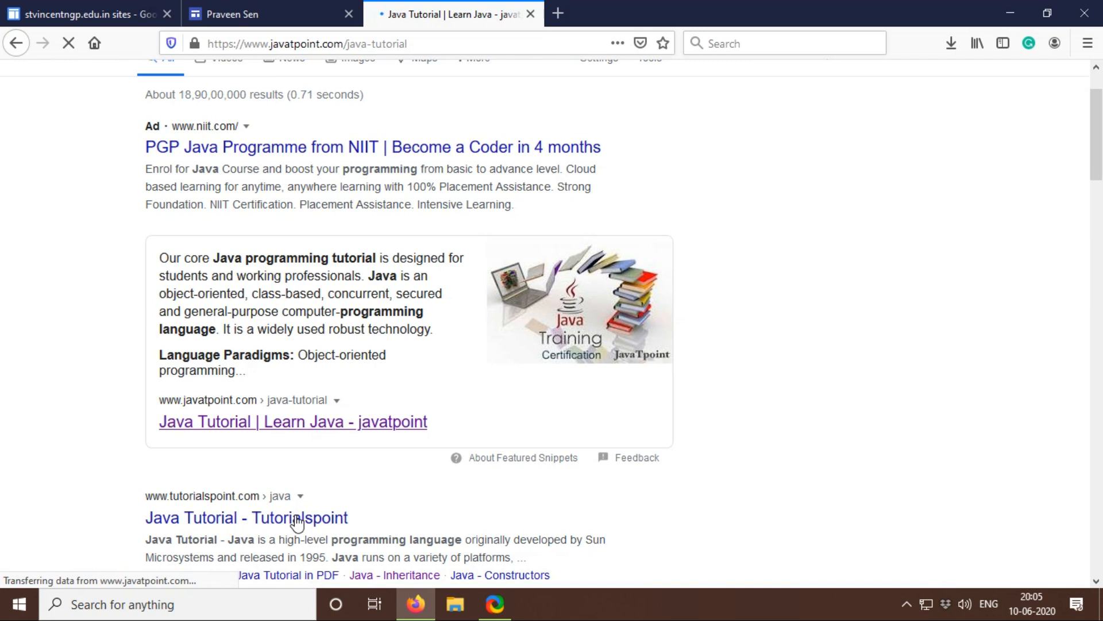
Step: Insert the JAVA button with the copied javatpoint page address as its link, and place it beside the C LANG. button
{"action": "left_click", "coordinate": [468, 45]}
{"action": "key", "text": "ctrl+c"}
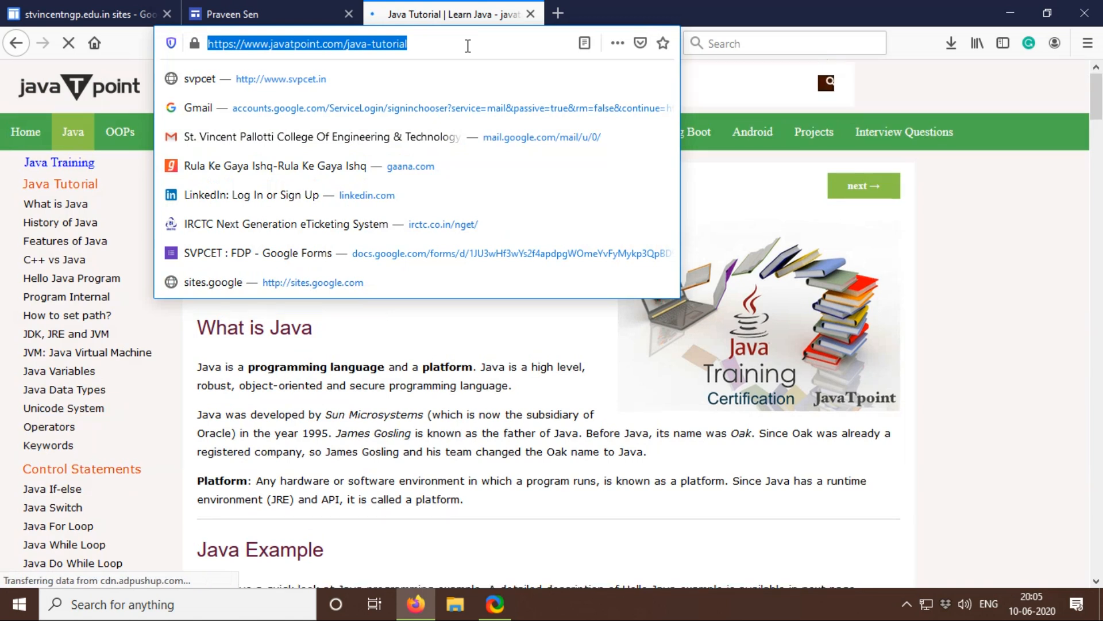
{"action": "left_click", "coordinate": [261, 14]}
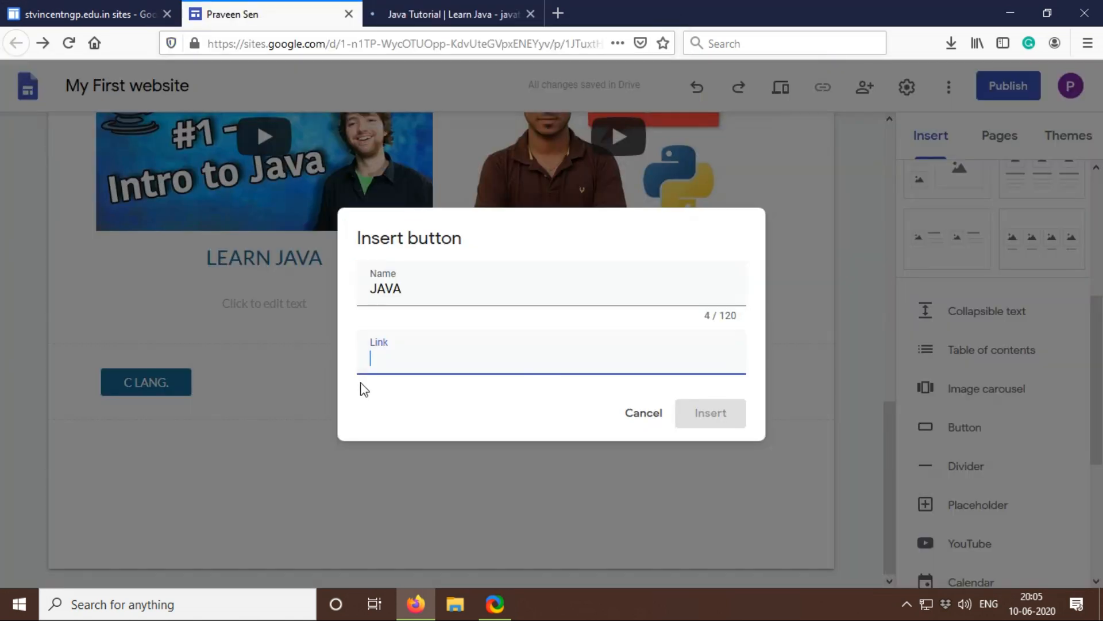
{"action": "key", "text": "ctrl+v"}
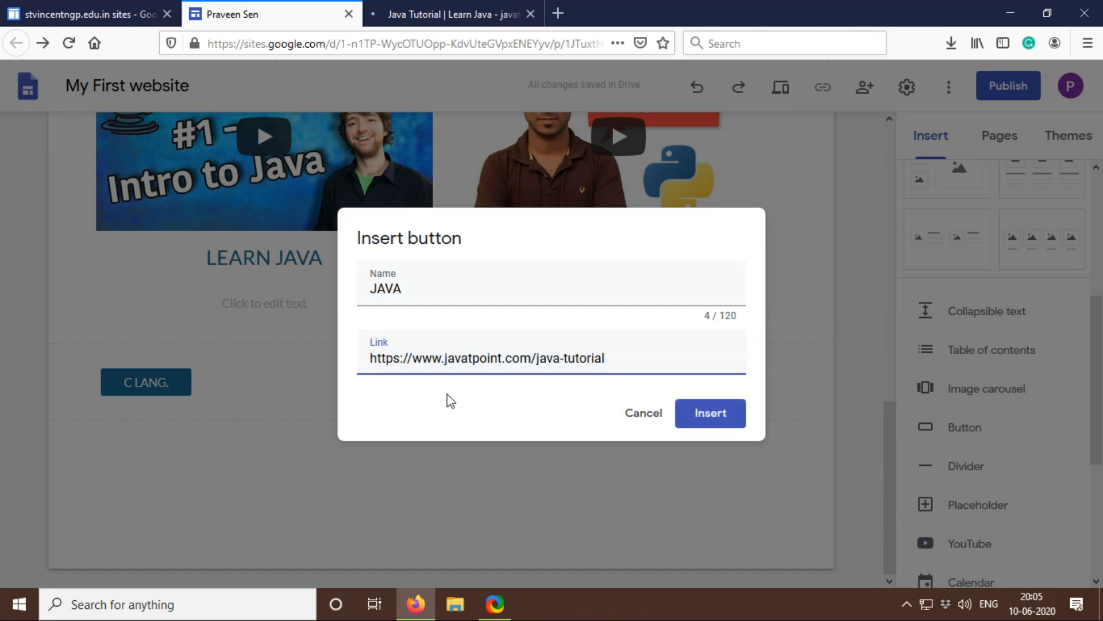
{"action": "left_click", "coordinate": [715, 415]}
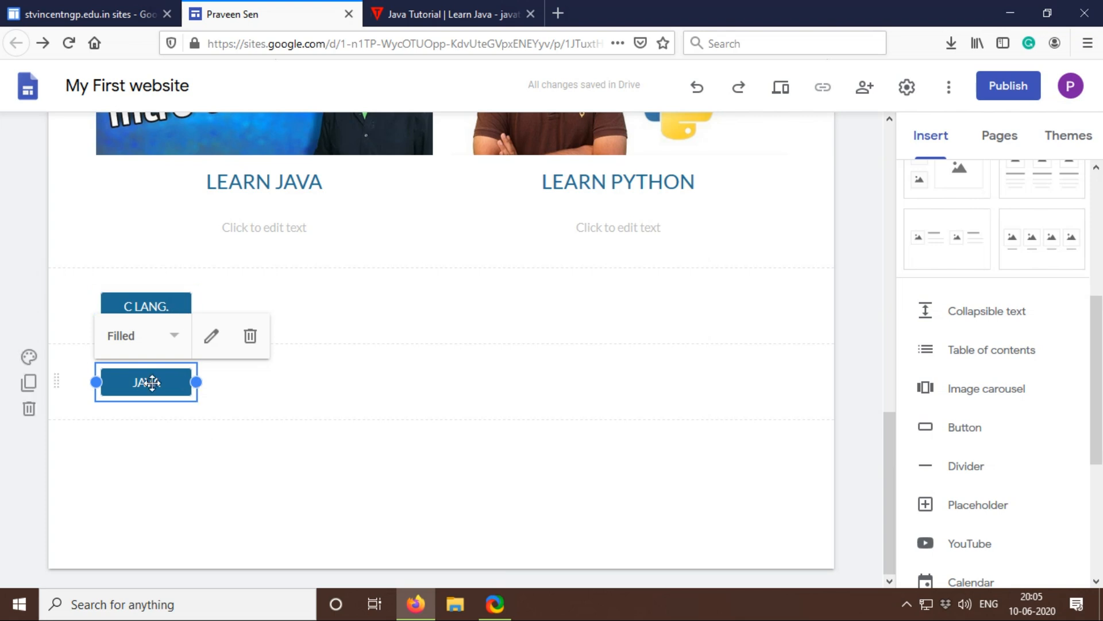
{"action": "left_click_drag", "start_coordinate": [159, 383], "coordinate": [259, 301]}
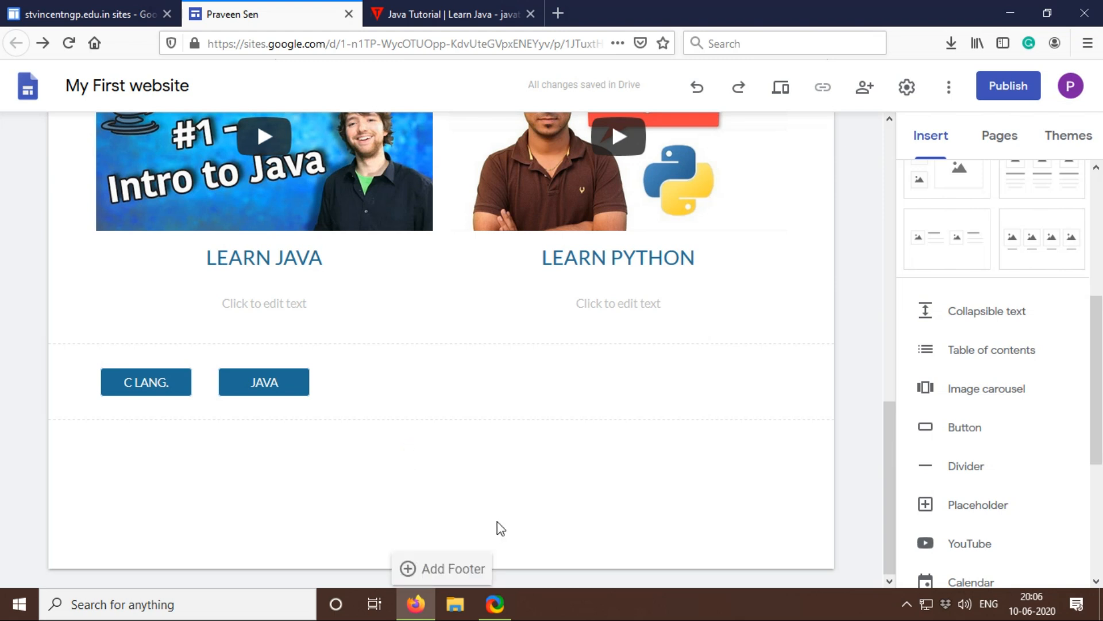
Step: Start inserting a map and search for the location ST. VINCENT PALLOTTI COLLEGE OF ENGINEERING NAGPUR
{"action": "scroll", "coordinate": [920, 379], "scroll_direction": "up", "scroll_amount": 3}
{"action": "scroll", "coordinate": [925, 385], "scroll_direction": "up", "scroll_amount": 2}
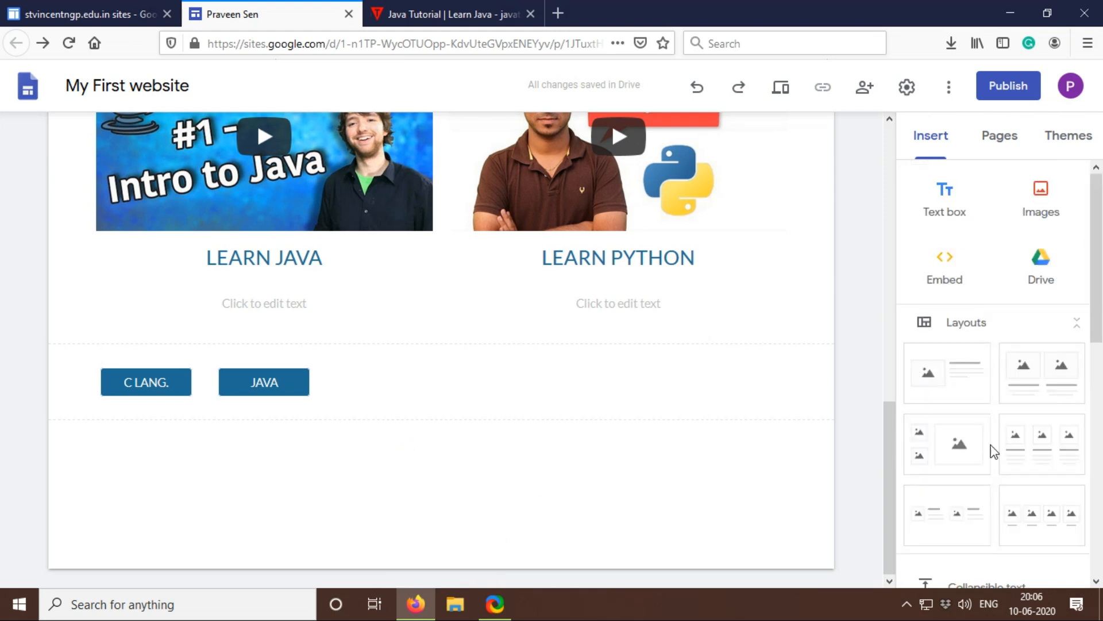
{"action": "scroll", "coordinate": [992, 451], "scroll_direction": "down", "scroll_amount": 6}
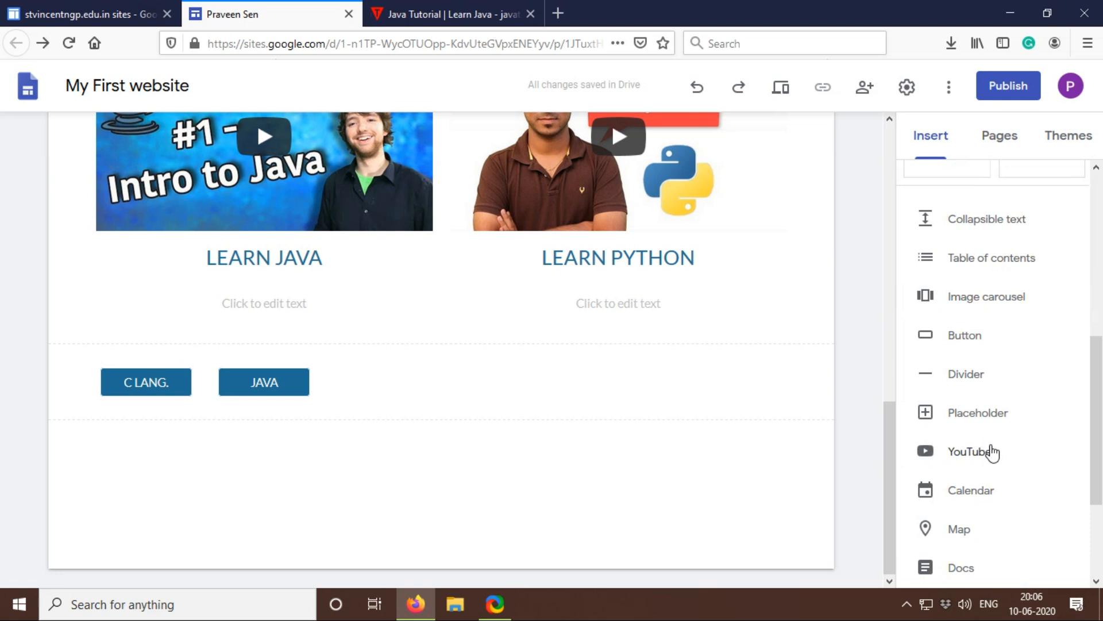
{"action": "left_click", "coordinate": [978, 535]}
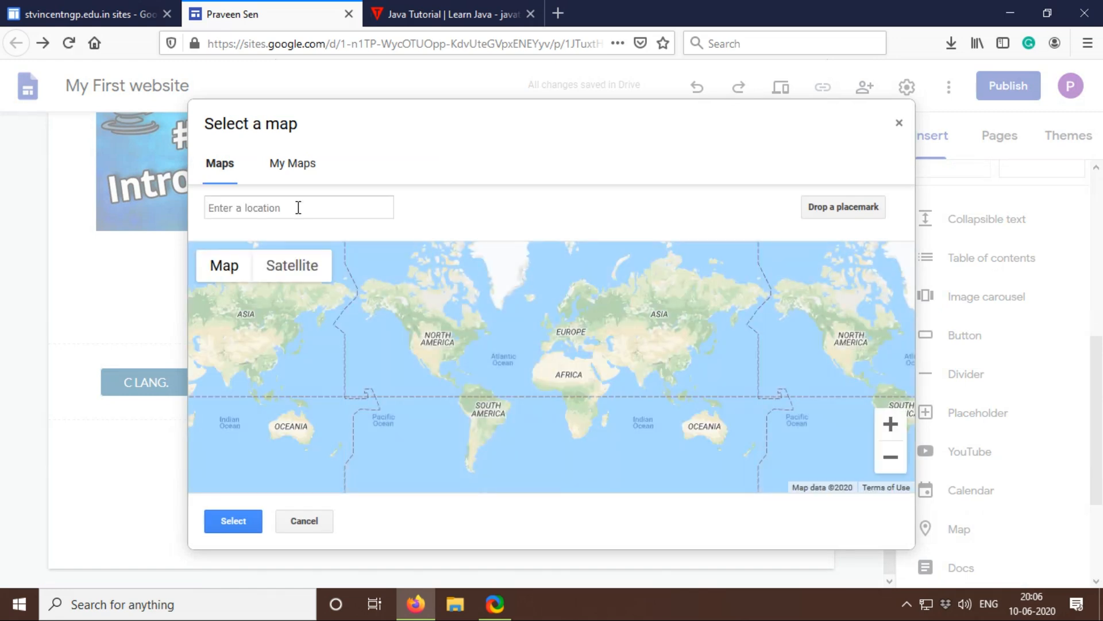
{"action": "type", "text": "ST. VINC"}
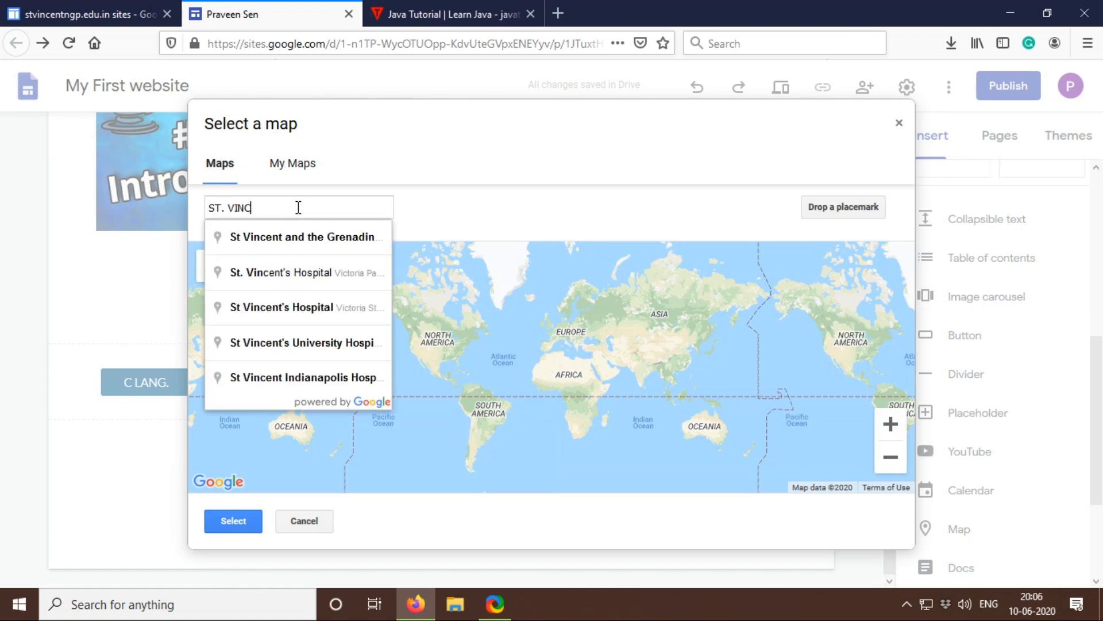
{"action": "type", "text": "ENT "}
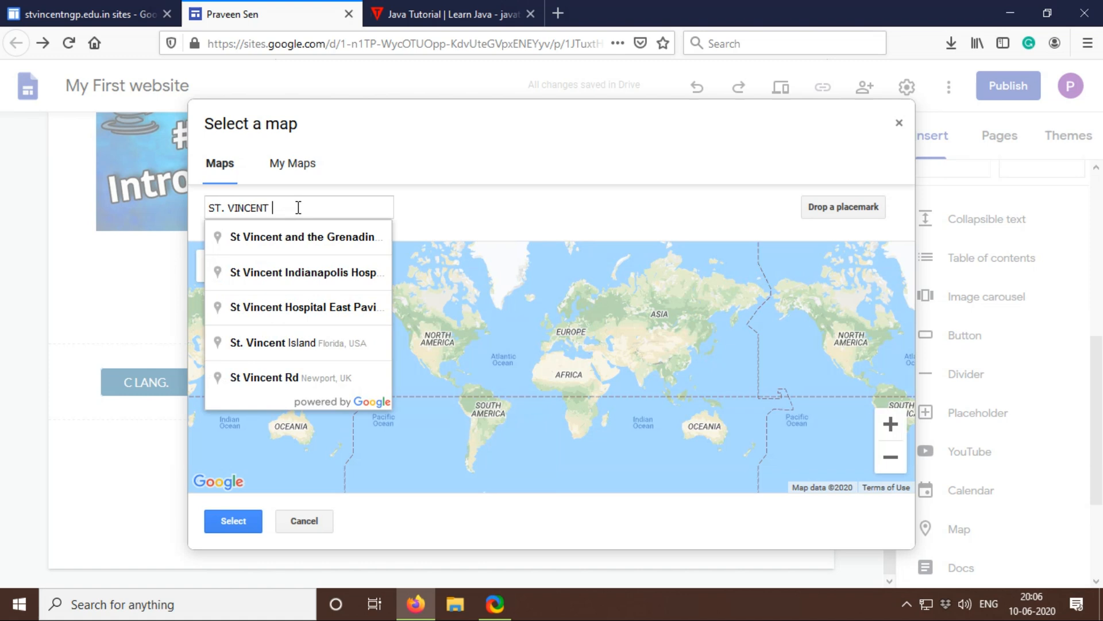
{"action": "type", "text": "PALLOTTI"}
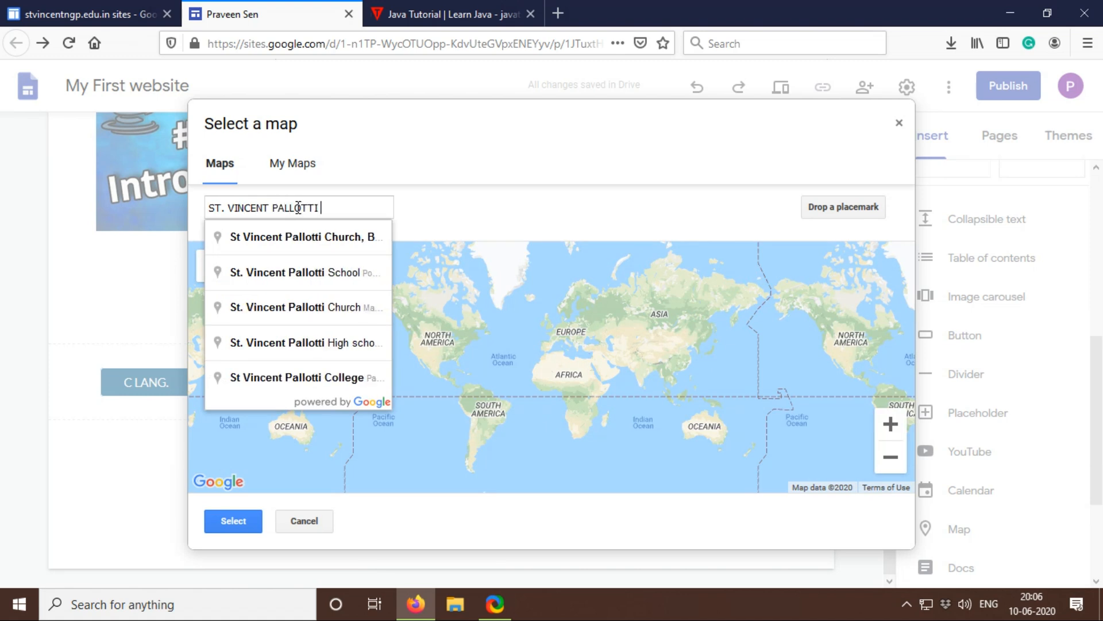
{"action": "type", "text": " COLLEGE OF E"}
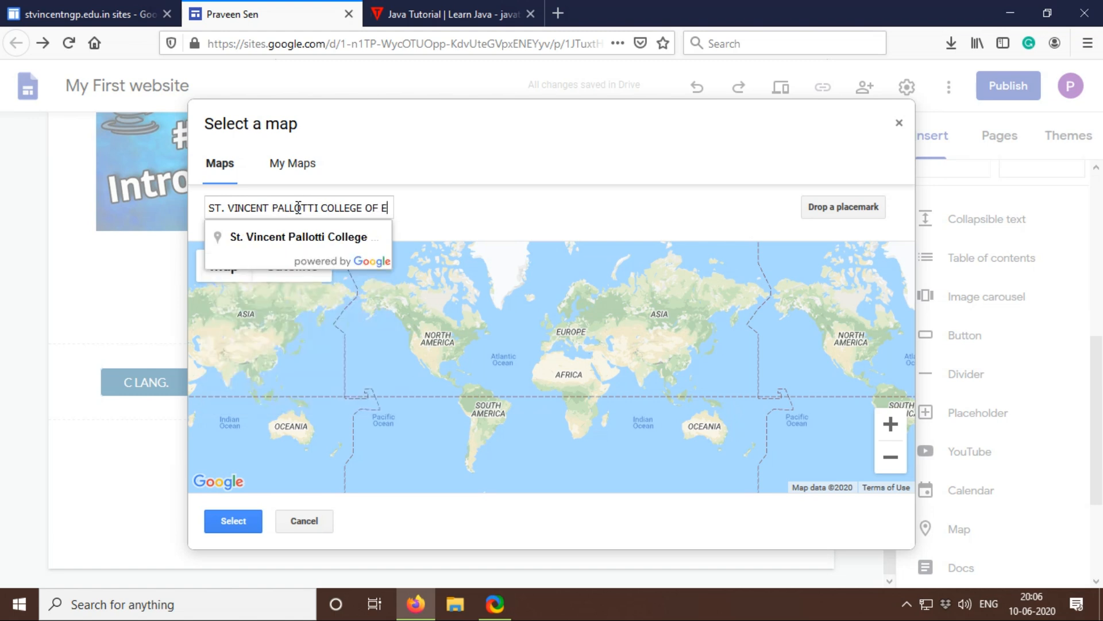
{"action": "type", "text": "NGINEERIN"}
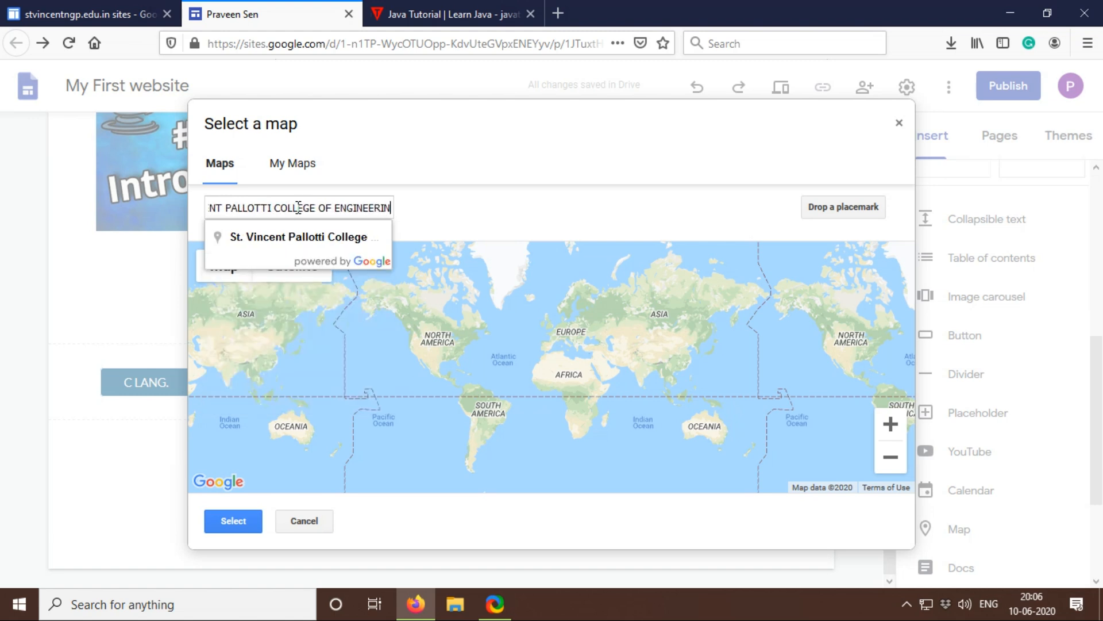
{"action": "type", "text": "G NAGPUR"}
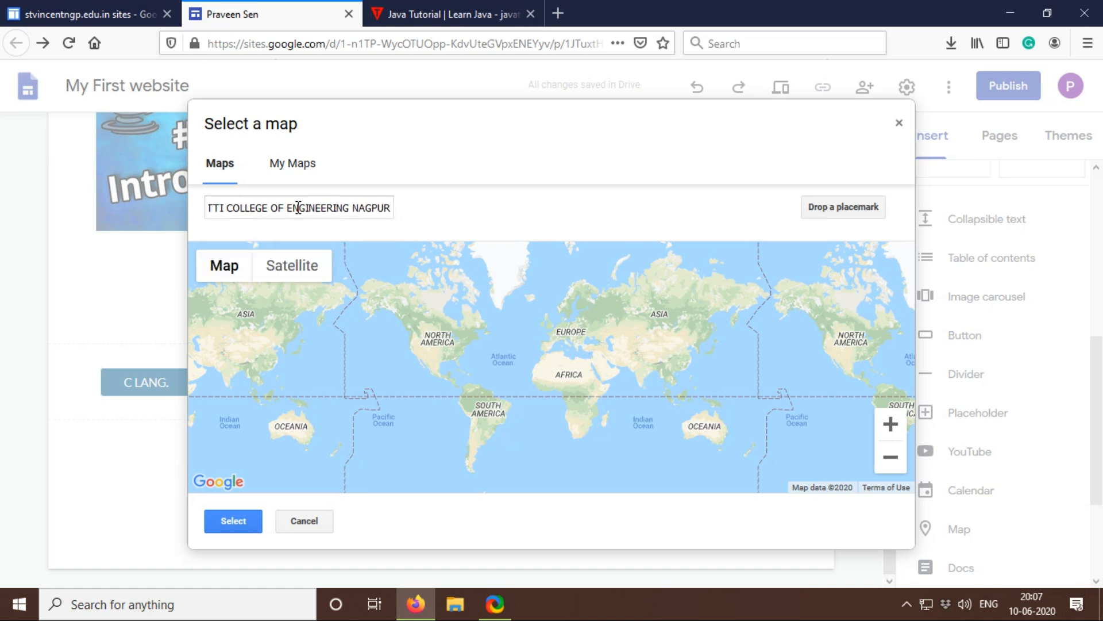
{"action": "key", "text": "Return"}
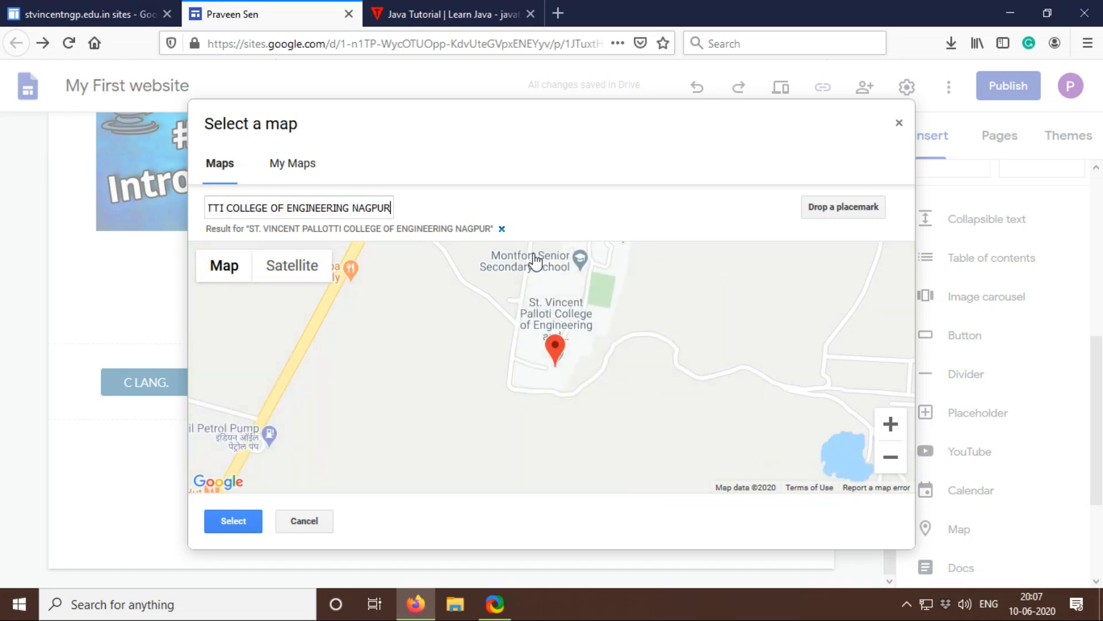
Step: Add the found college map below the link buttons and deselect it
{"action": "left_click", "coordinate": [232, 522]}
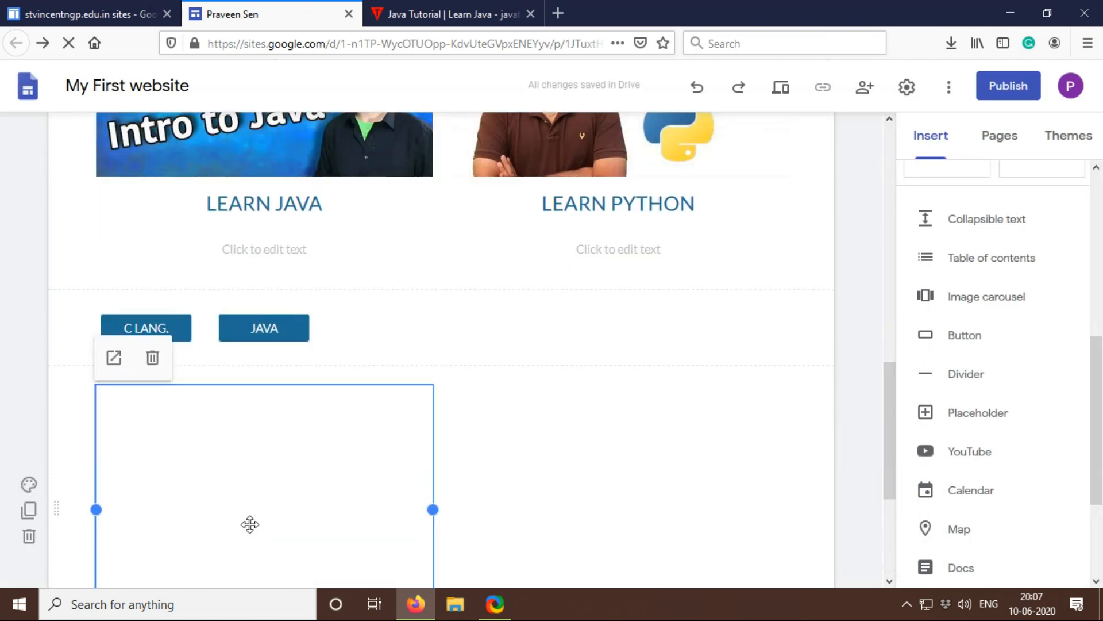
{"action": "scroll", "coordinate": [427, 474], "scroll_direction": "down", "scroll_amount": 3}
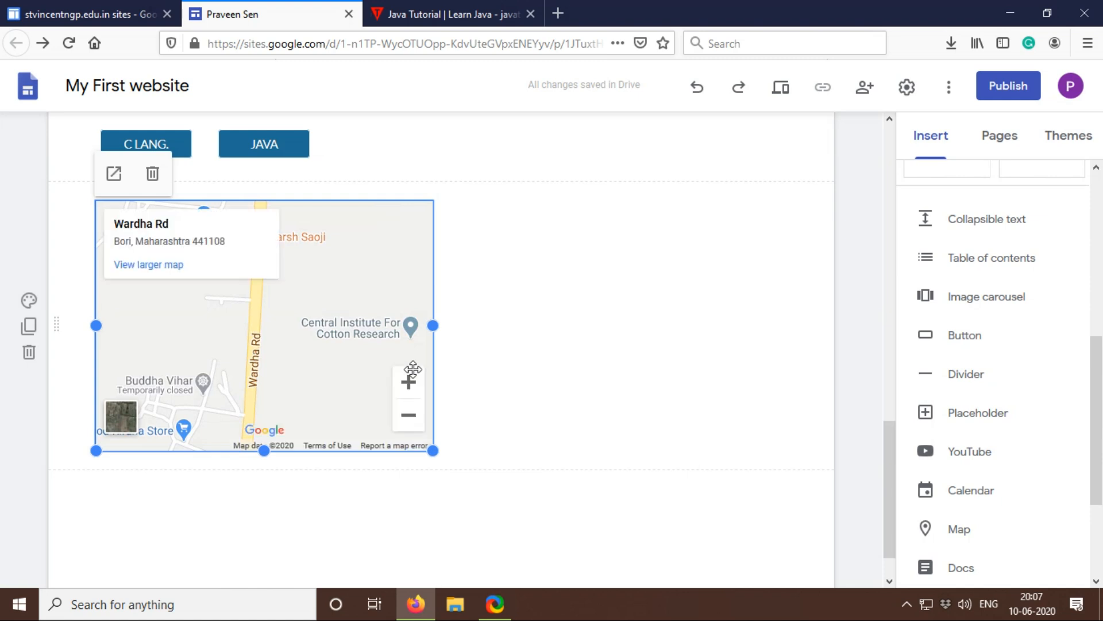
{"action": "left_click", "coordinate": [496, 291]}
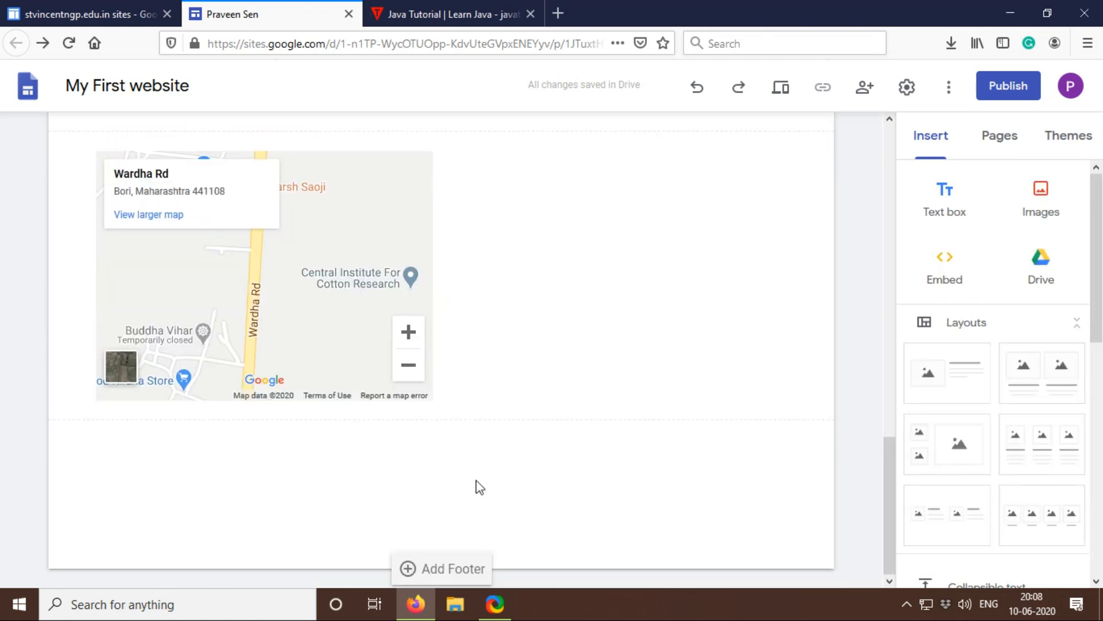
Step: Preview the site at tablet size and check the page layout down to the map
{"action": "scroll", "coordinate": [480, 486], "scroll_direction": "up", "scroll_amount": 10}
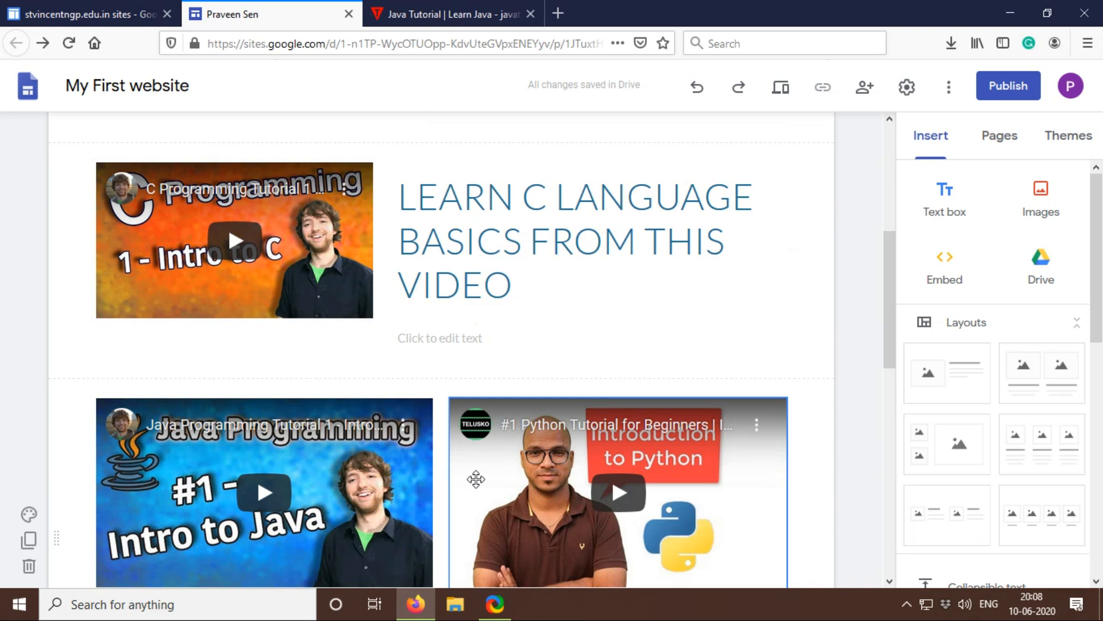
{"action": "scroll", "coordinate": [476, 482], "scroll_direction": "up", "scroll_amount": 5}
{"action": "scroll", "coordinate": [476, 482], "scroll_direction": "down", "scroll_amount": 3}
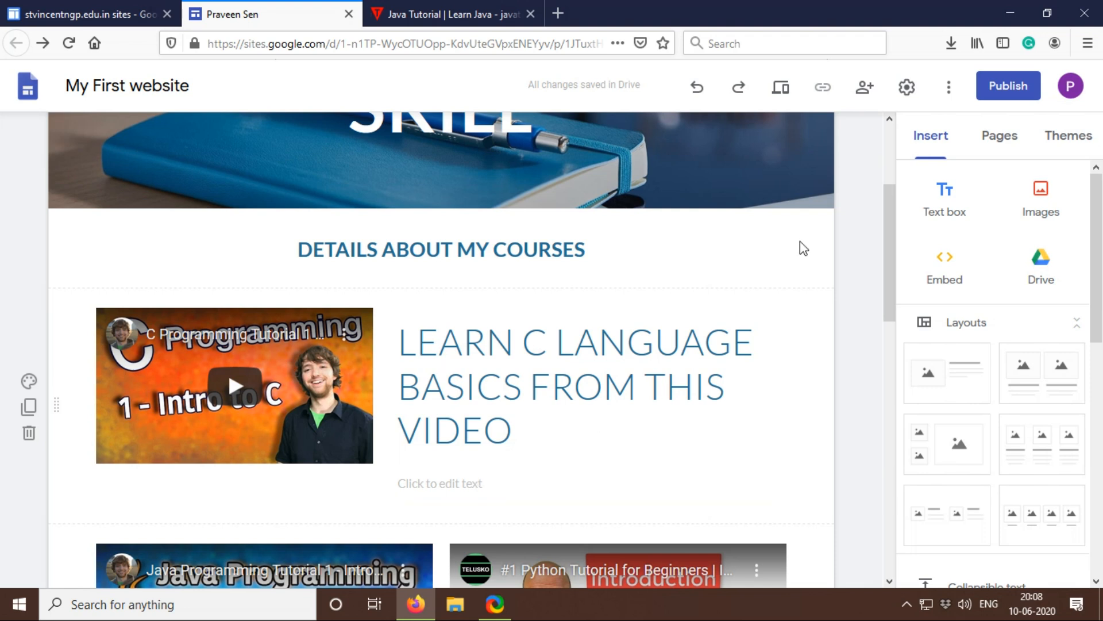
{"action": "left_click", "coordinate": [784, 91]}
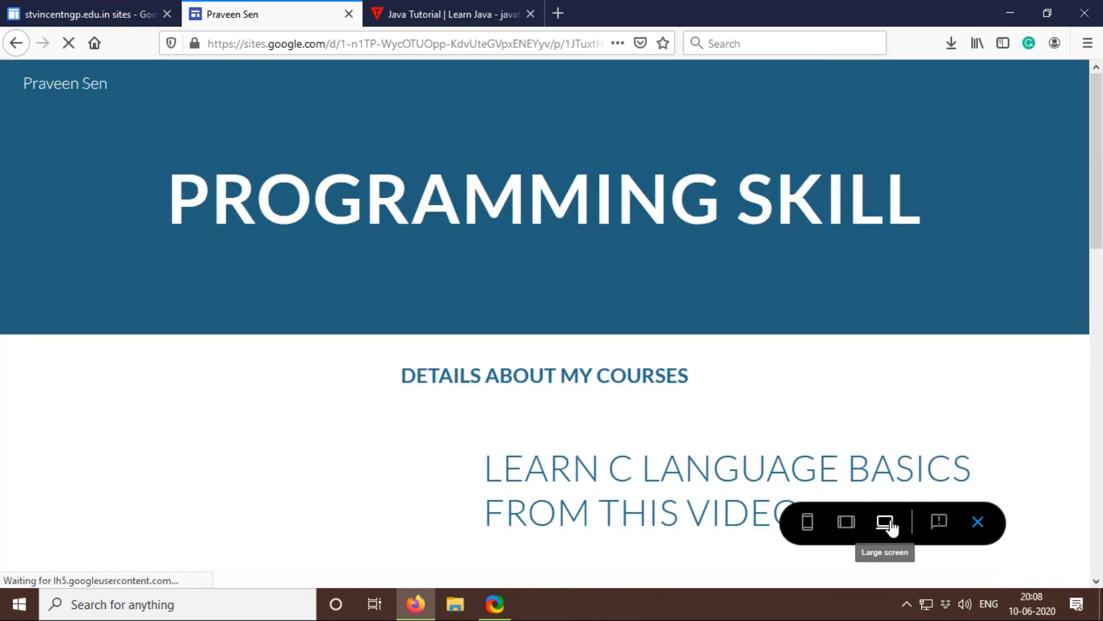
{"action": "left_click", "coordinate": [844, 529]}
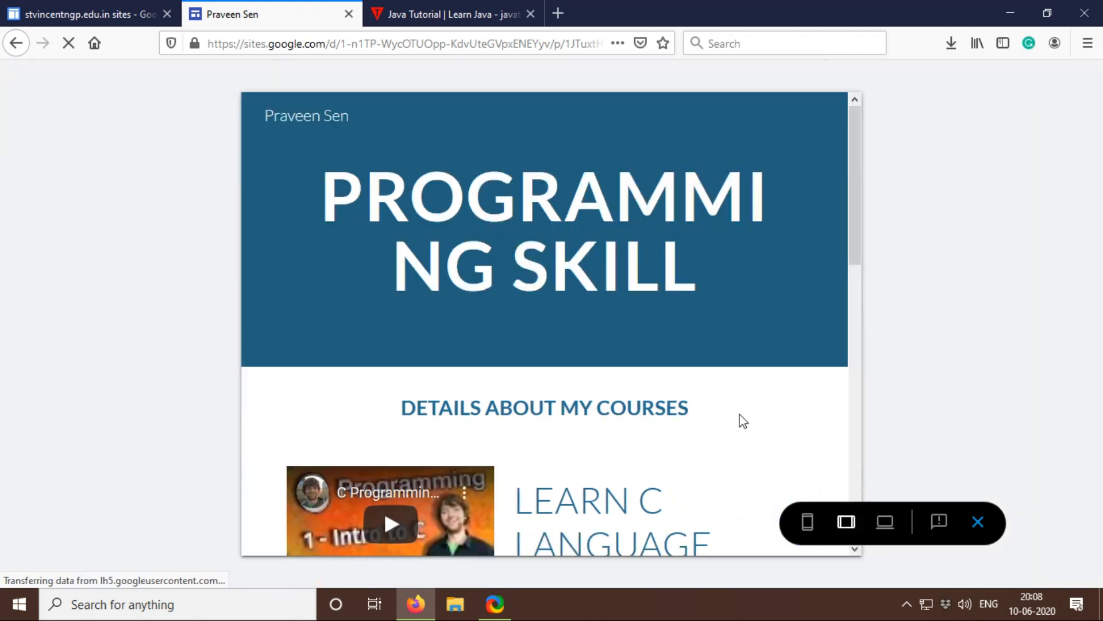
{"action": "scroll", "coordinate": [741, 421], "scroll_direction": "down", "scroll_amount": 6}
{"action": "scroll", "coordinate": [741, 421], "scroll_direction": "down", "scroll_amount": 4}
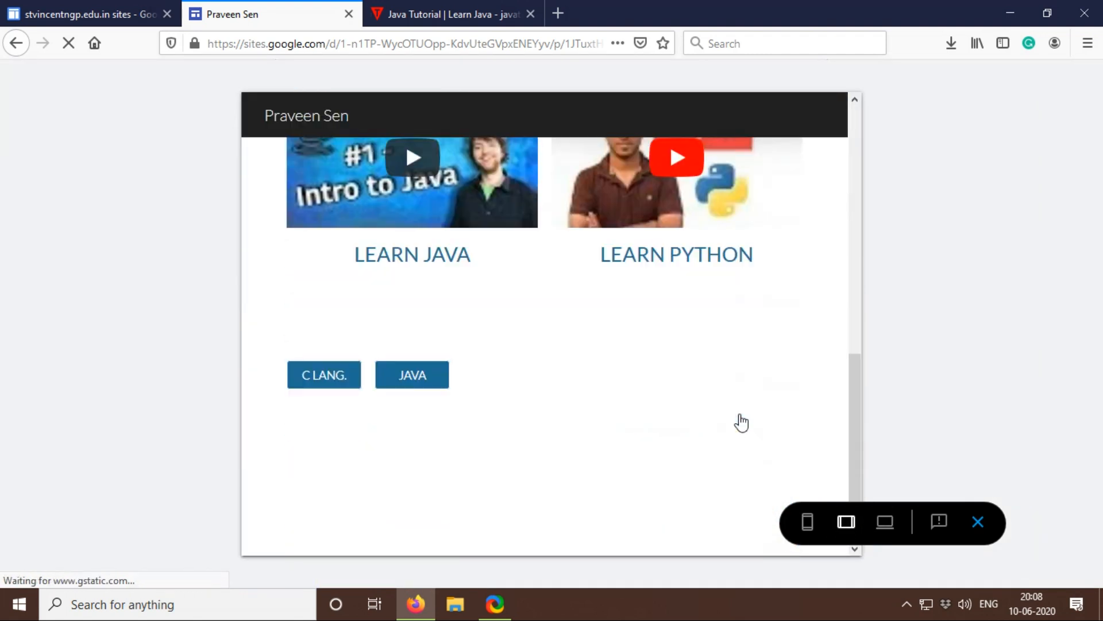
{"action": "scroll", "coordinate": [790, 457], "scroll_direction": "down", "scroll_amount": 3}
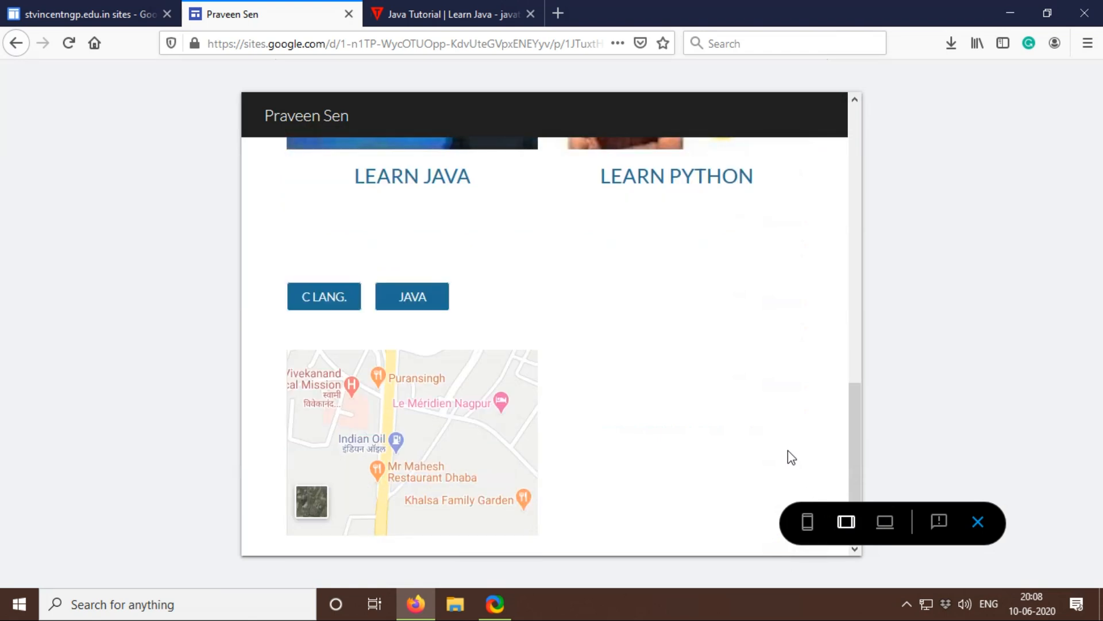
Step: Switch the preview to phone size, check the layout of the whole page, and close the preview
{"action": "left_click", "coordinate": [808, 523]}
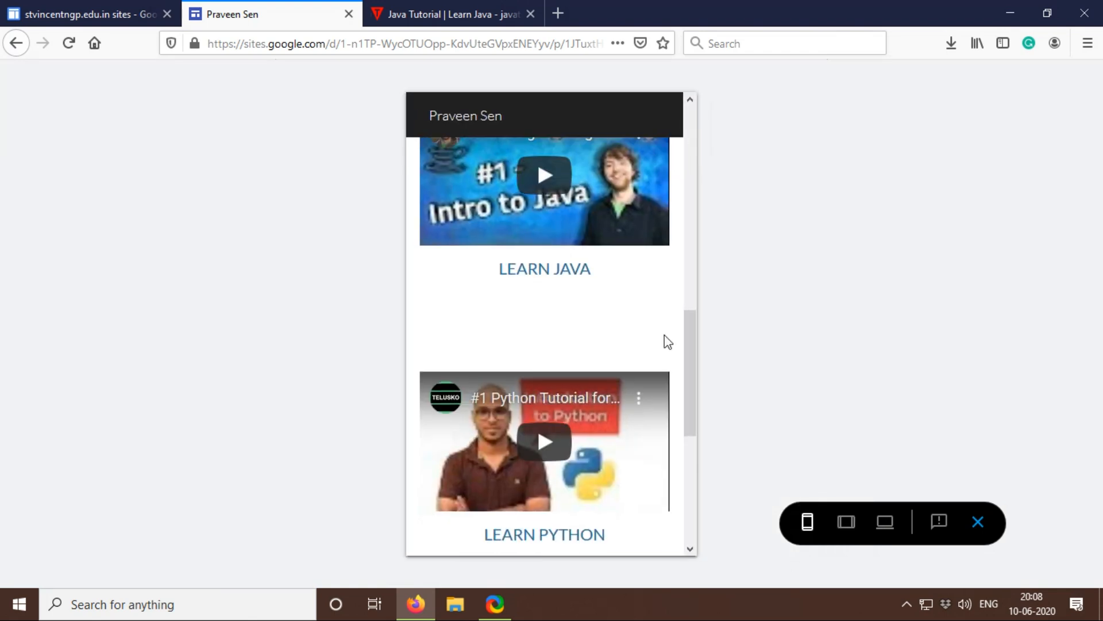
{"action": "scroll", "coordinate": [664, 341], "scroll_direction": "down", "scroll_amount": 3}
{"action": "scroll", "coordinate": [664, 341], "scroll_direction": "down", "scroll_amount": 3}
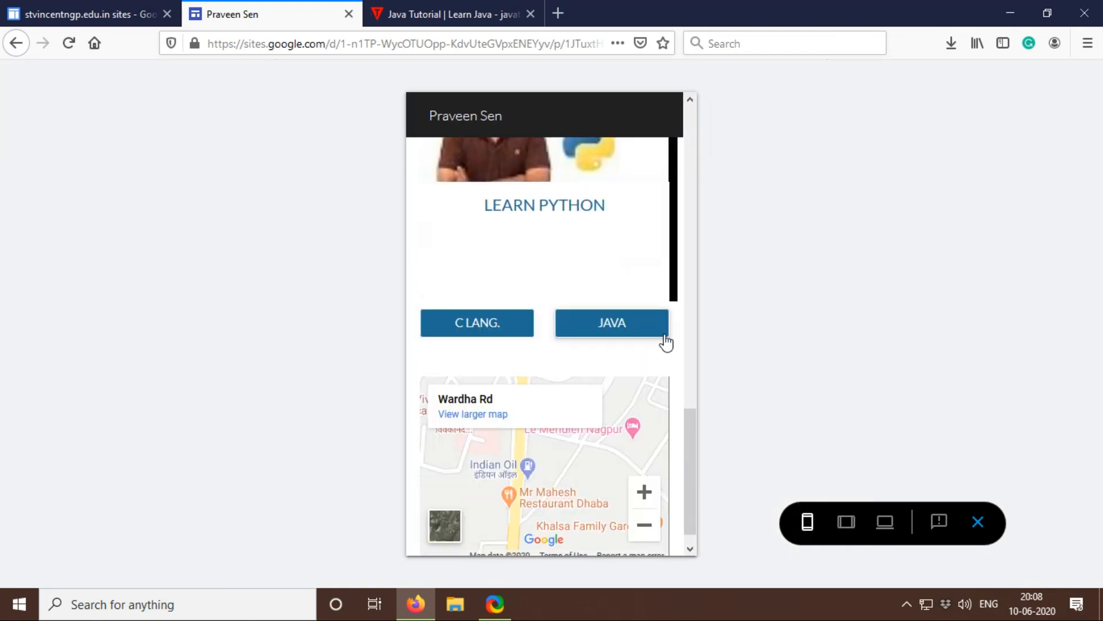
{"action": "scroll", "coordinate": [666, 340], "scroll_direction": "down", "scroll_amount": 1}
{"action": "scroll", "coordinate": [665, 339], "scroll_direction": "up", "scroll_amount": 15}
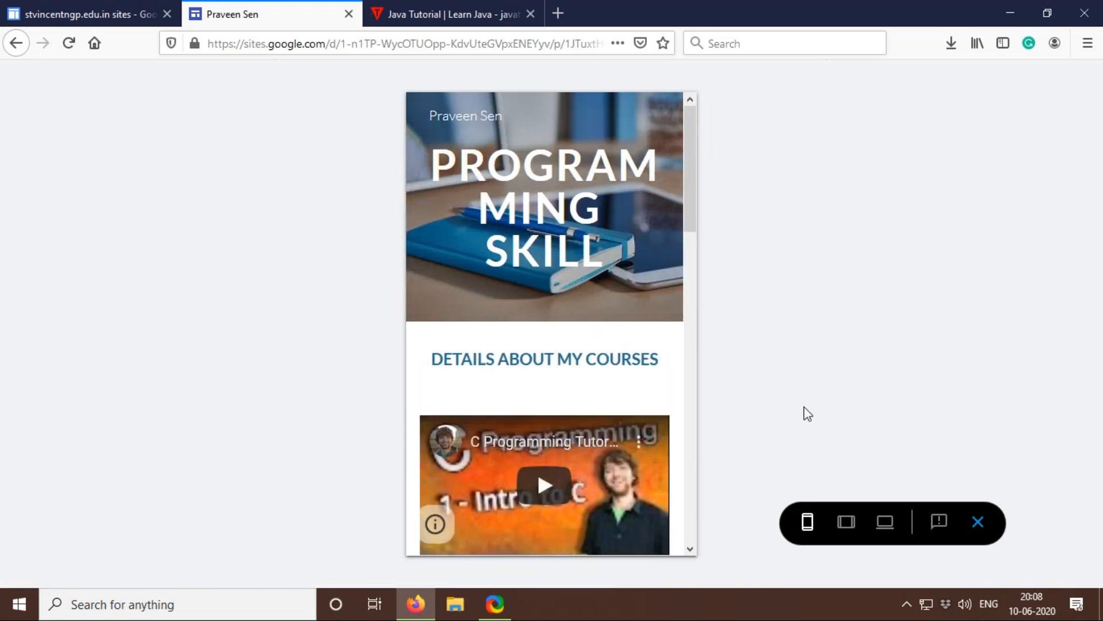
{"action": "left_click", "coordinate": [977, 522]}
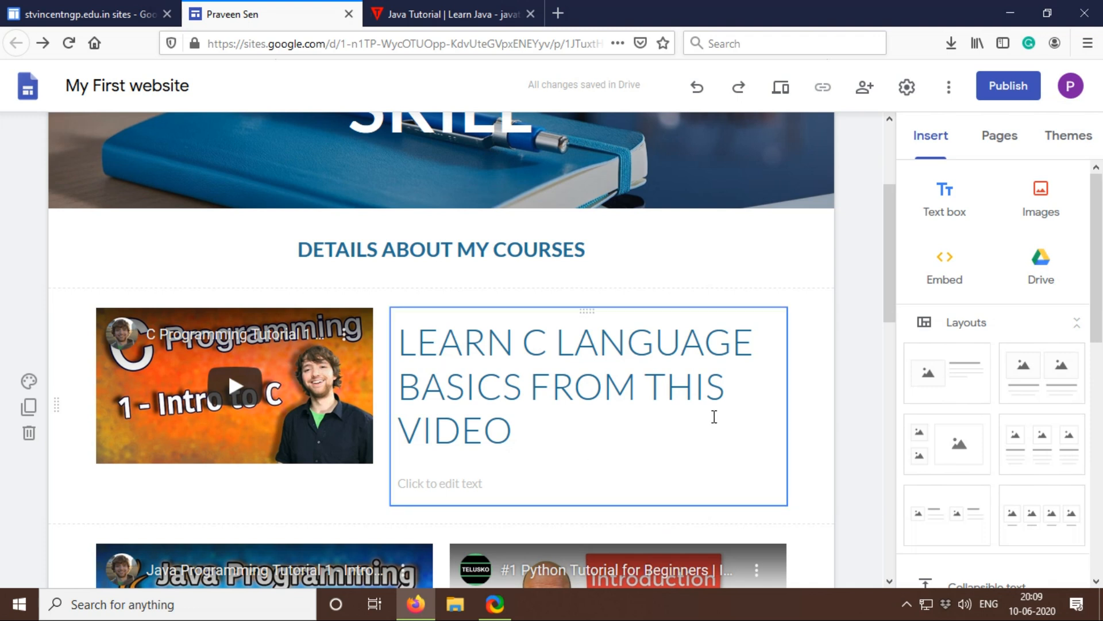
Step: Review the link-sharing settings for the draft and published site, and publish the site under the suggested web address
{"action": "left_click", "coordinate": [1014, 86]}
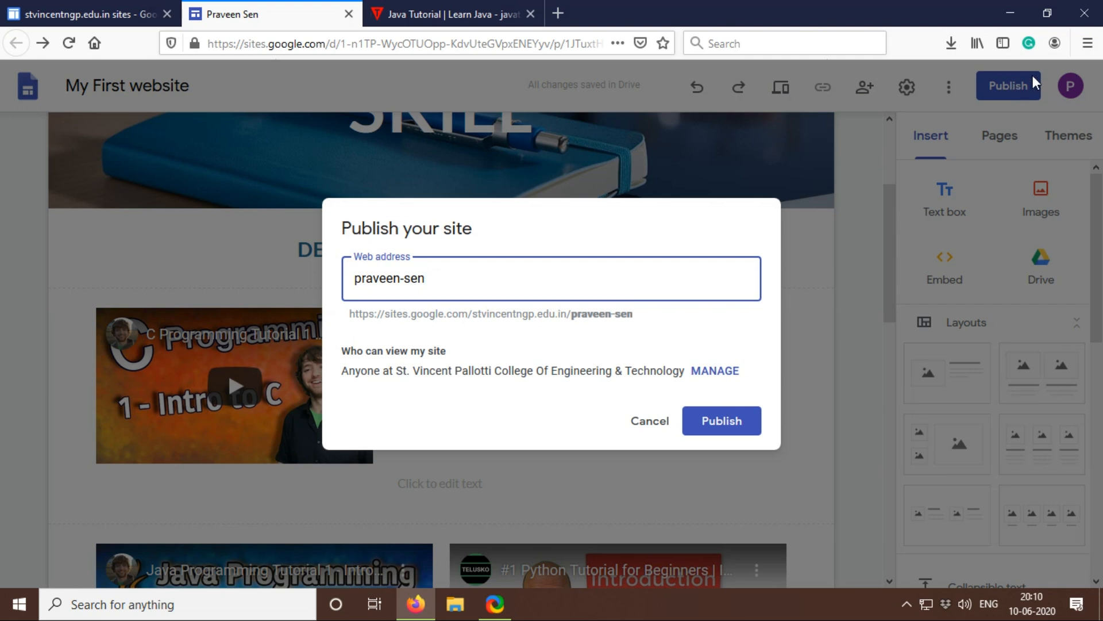
{"action": "left_click", "coordinate": [714, 370]}
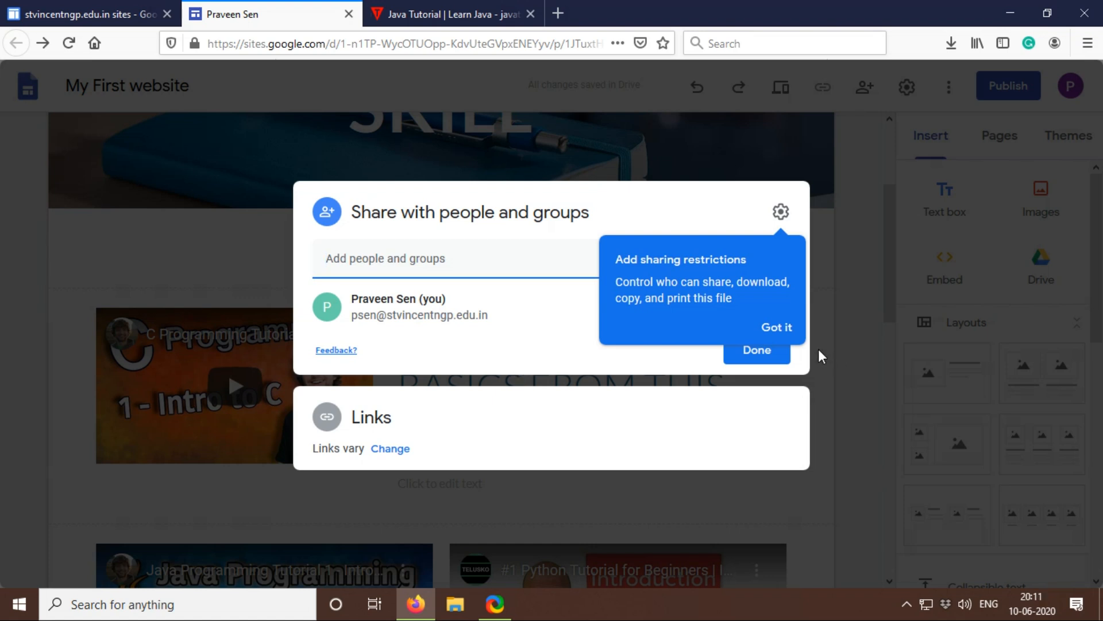
{"action": "left_click", "coordinate": [775, 326]}
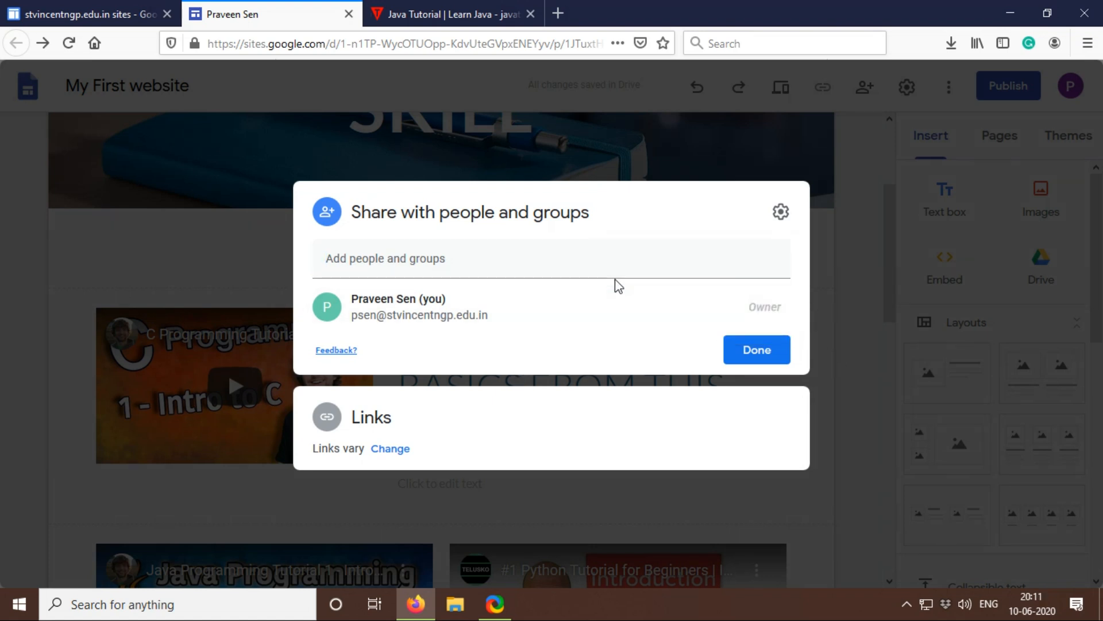
{"action": "left_click", "coordinate": [463, 414]}
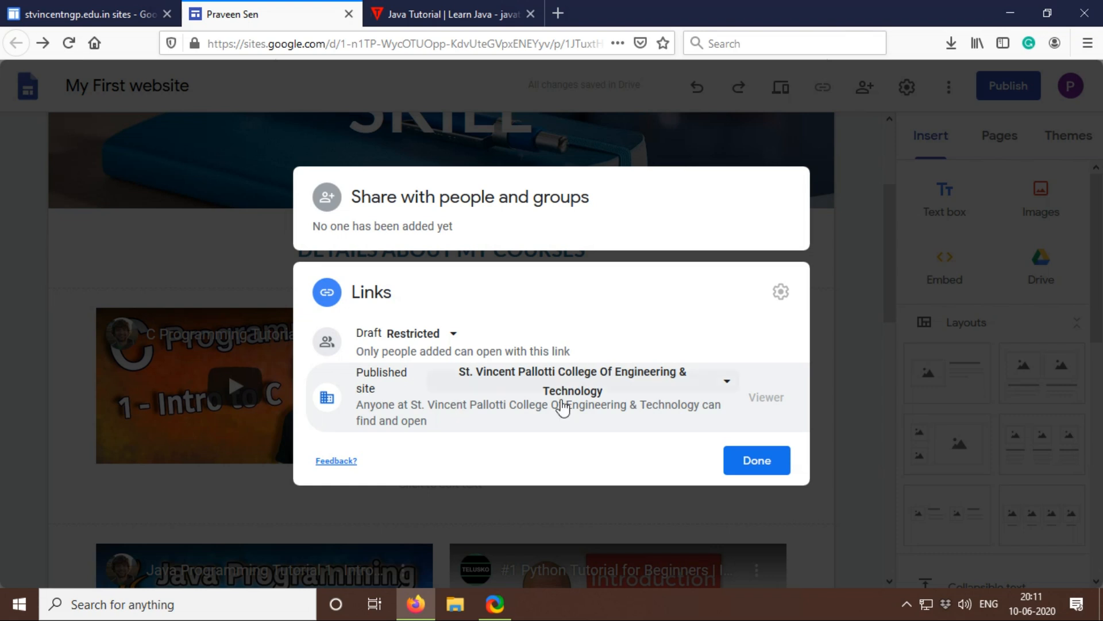
{"action": "left_click", "coordinate": [757, 460]}
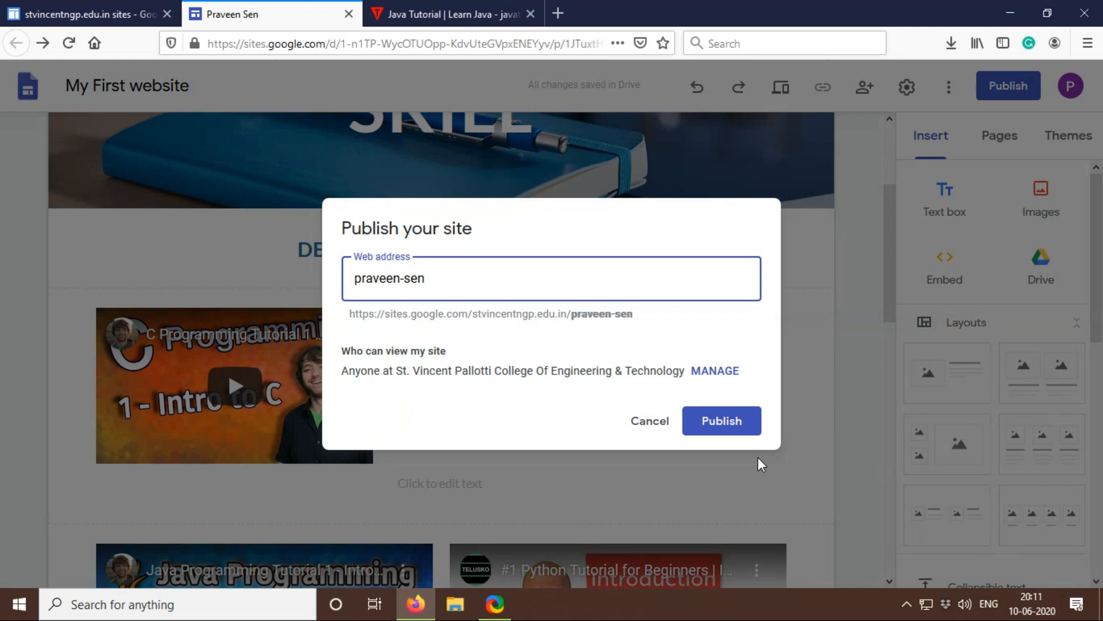
{"action": "left_click", "coordinate": [721, 419]}
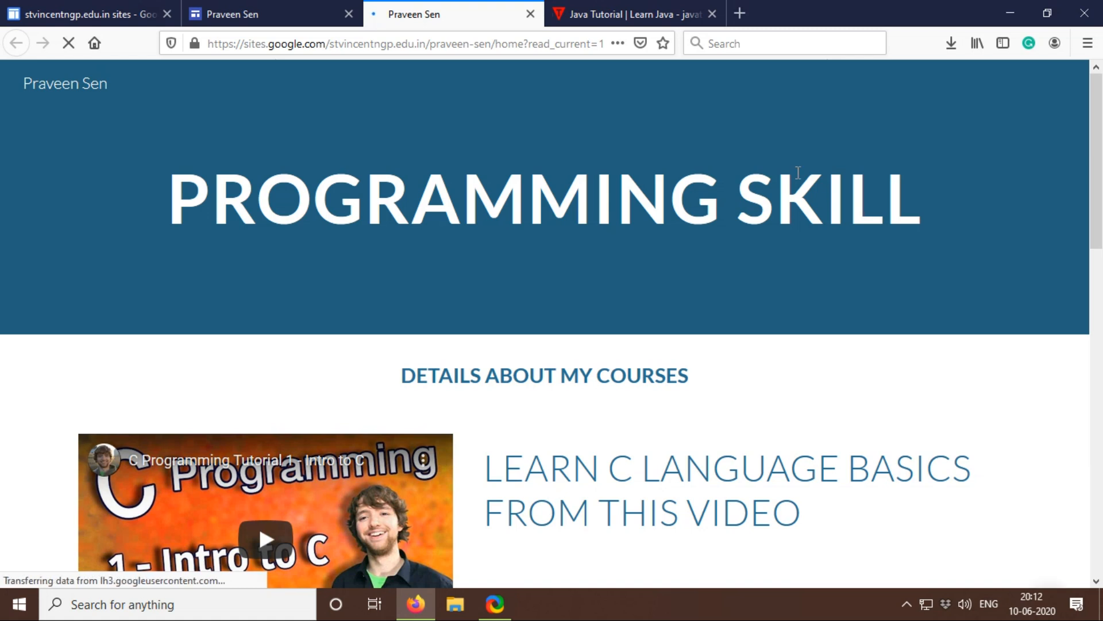
Step: Look through the published site from the header down to the college map and return to its beginning
{"action": "scroll", "coordinate": [798, 173], "scroll_direction": "down", "scroll_amount": 5}
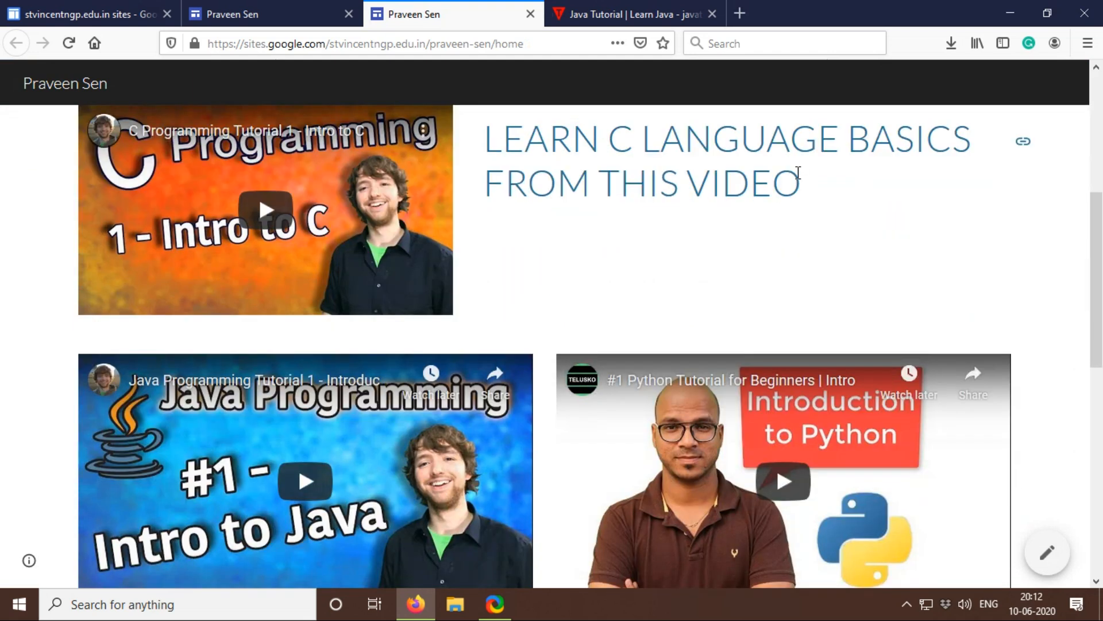
{"action": "scroll", "coordinate": [798, 172], "scroll_direction": "down", "scroll_amount": 8}
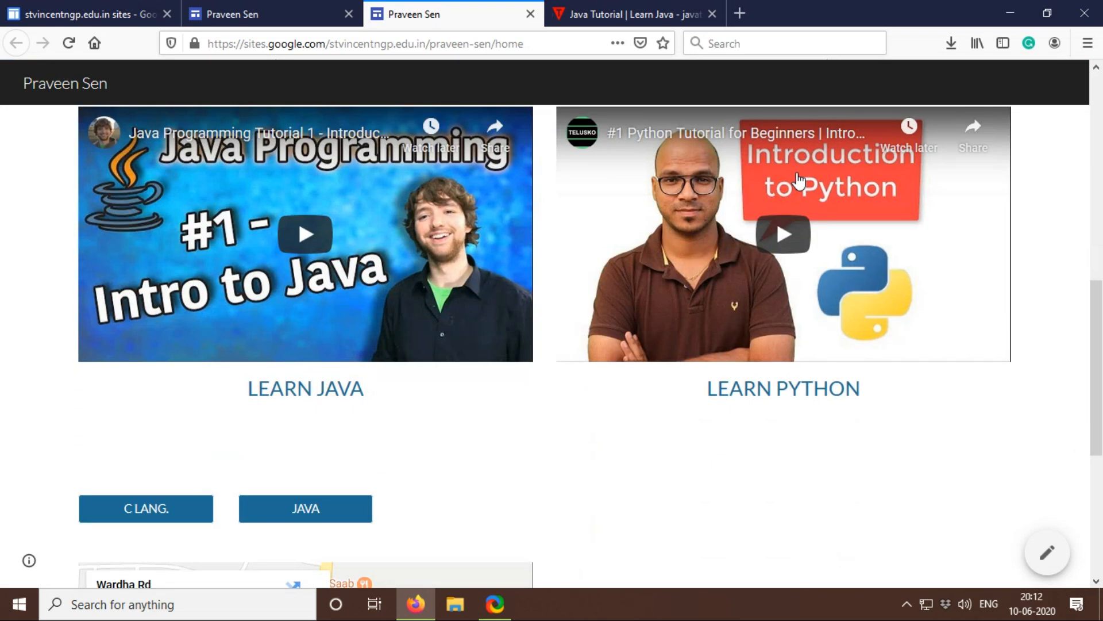
{"action": "scroll", "coordinate": [800, 180], "scroll_direction": "down", "scroll_amount": 2}
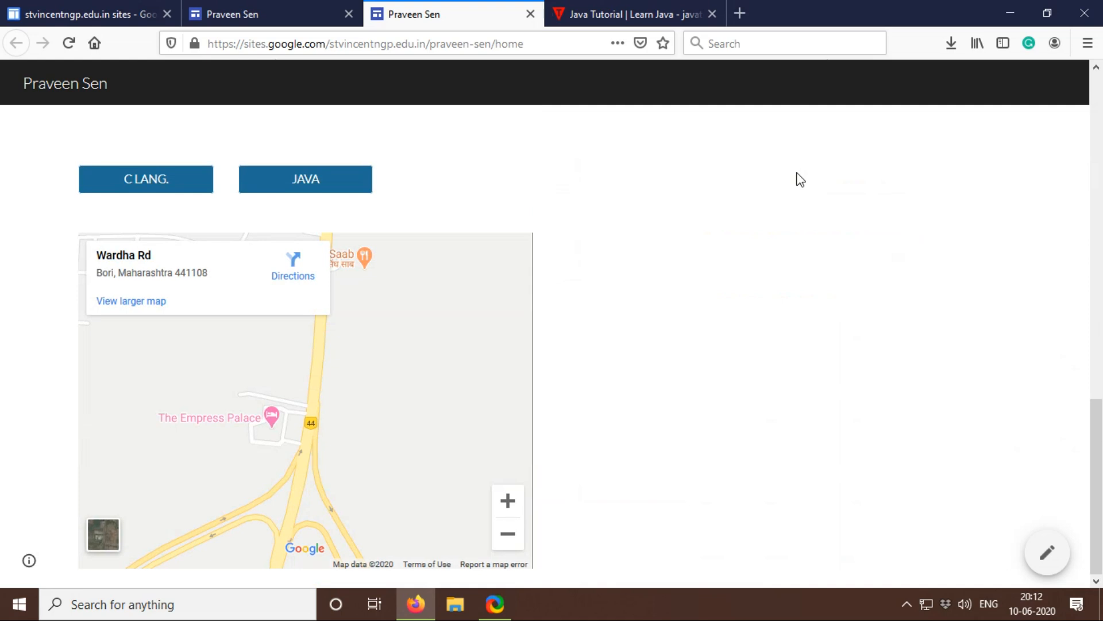
{"action": "scroll", "coordinate": [376, 363], "scroll_direction": "down", "scroll_amount": 2}
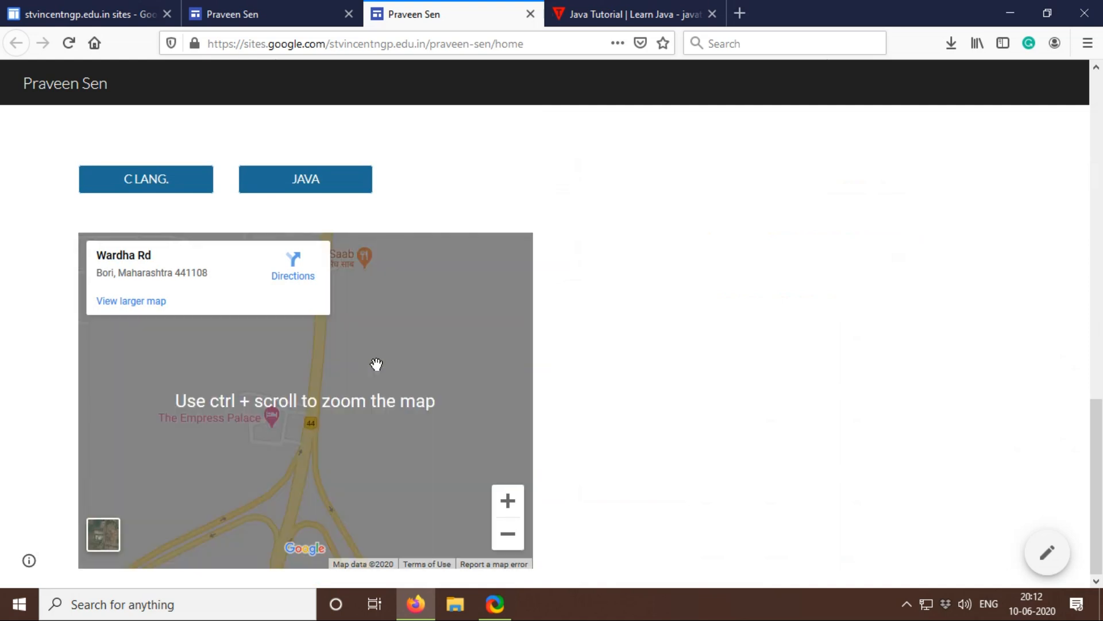
{"action": "scroll", "coordinate": [392, 361], "scroll_direction": "up", "scroll_amount": 15}
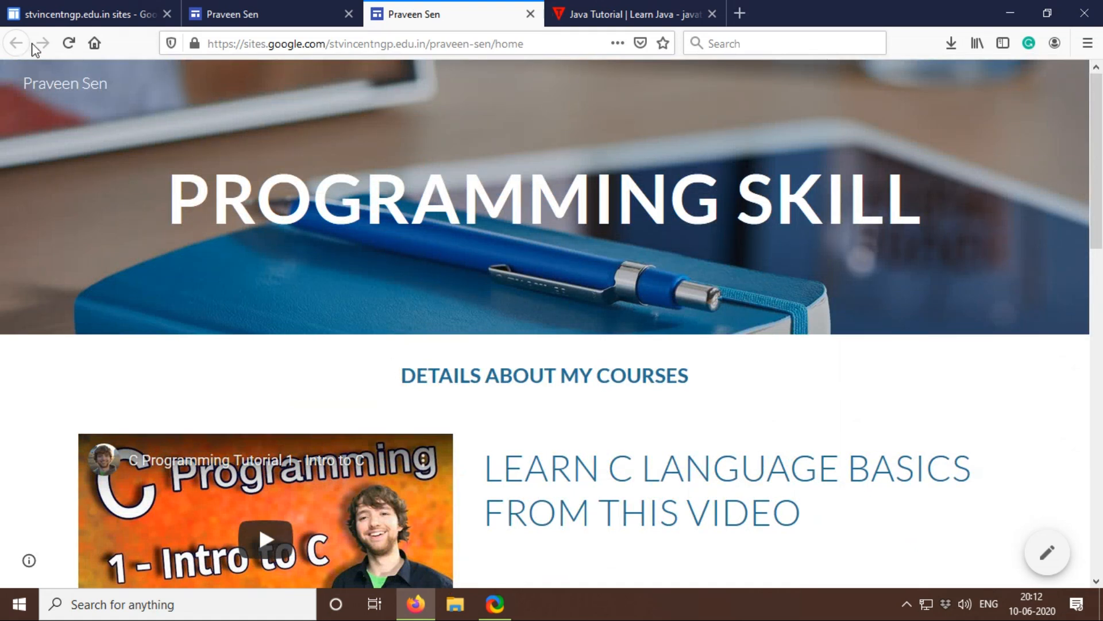
Step: Close the published site's browser page and return to the site editor
{"action": "left_click", "coordinate": [268, 6]}
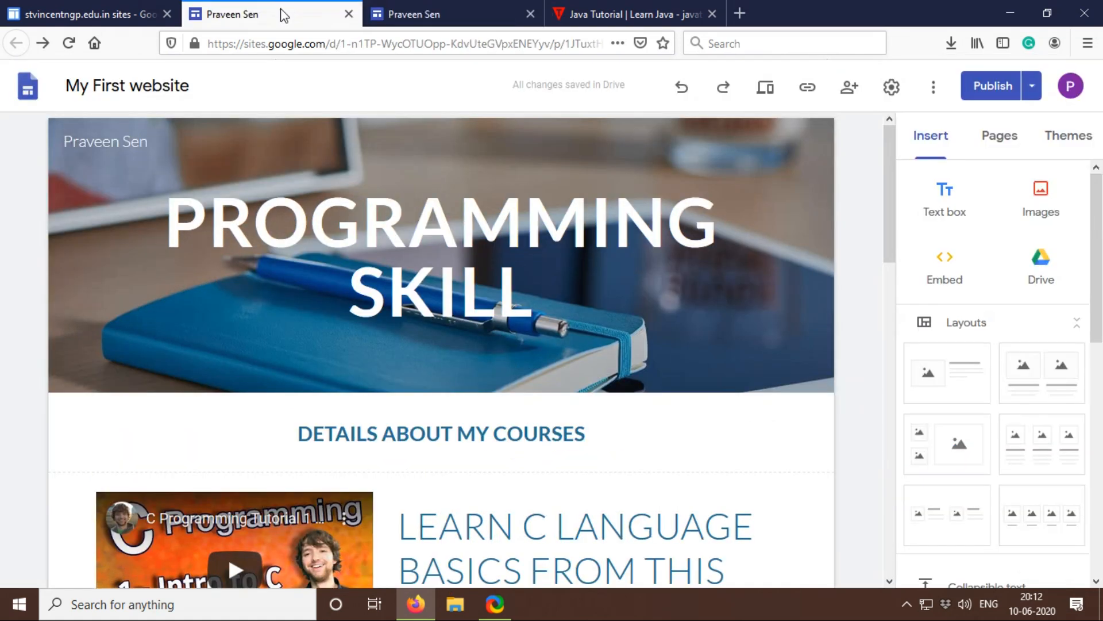
{"action": "left_click", "coordinate": [470, 10]}
{"action": "left_click", "coordinate": [530, 15]}
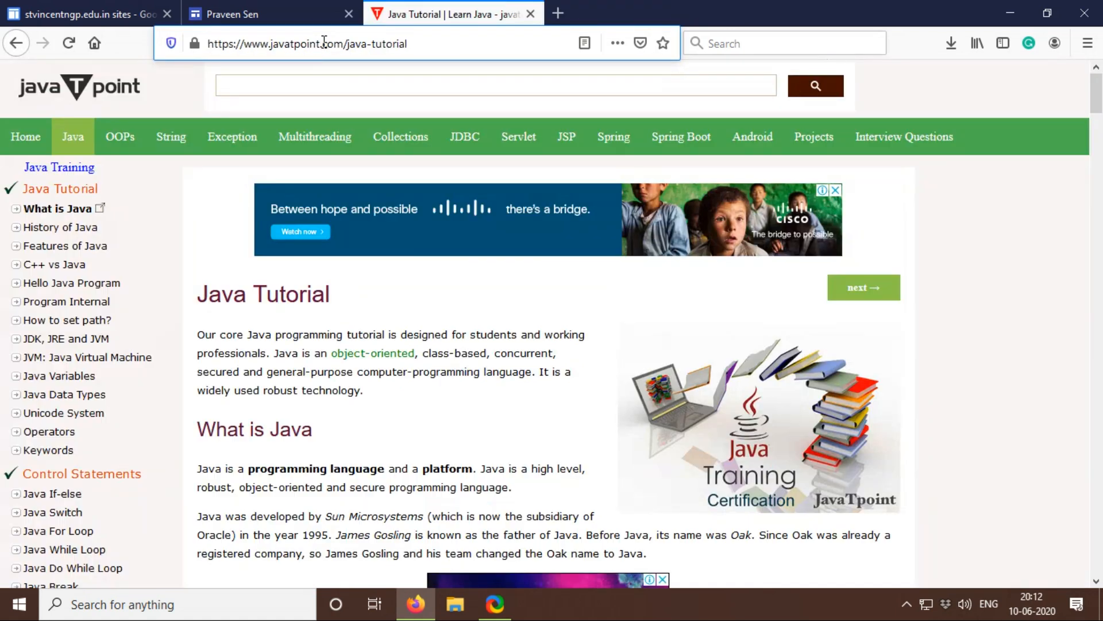
{"action": "left_click", "coordinate": [314, 13]}
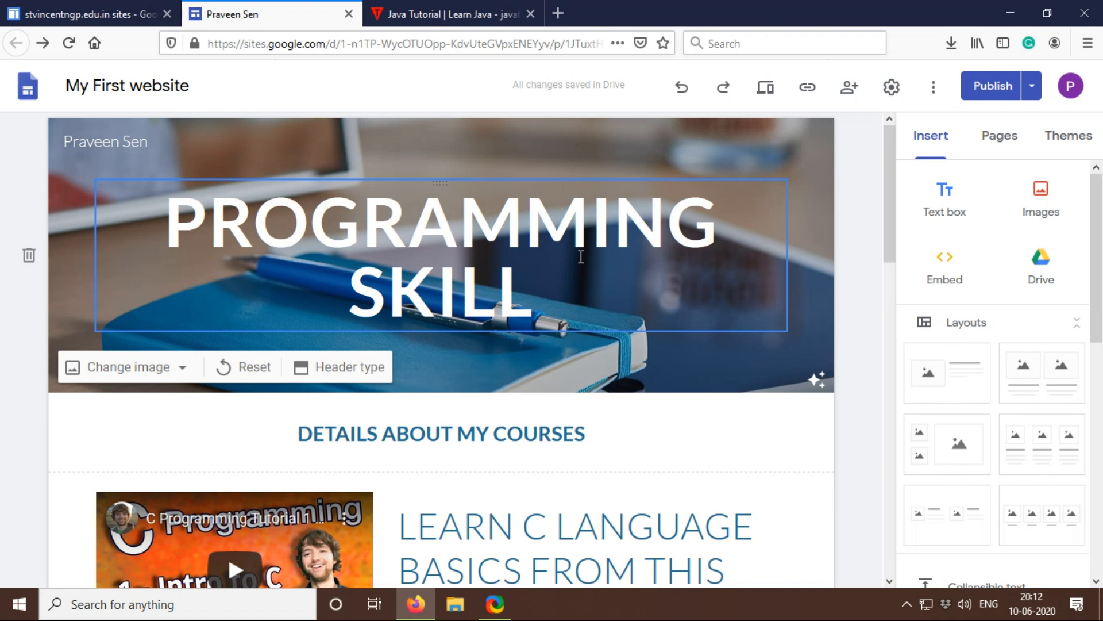
Step: Unpublish the site and confirm that it should no longer be live
{"action": "left_click", "coordinate": [1032, 86]}
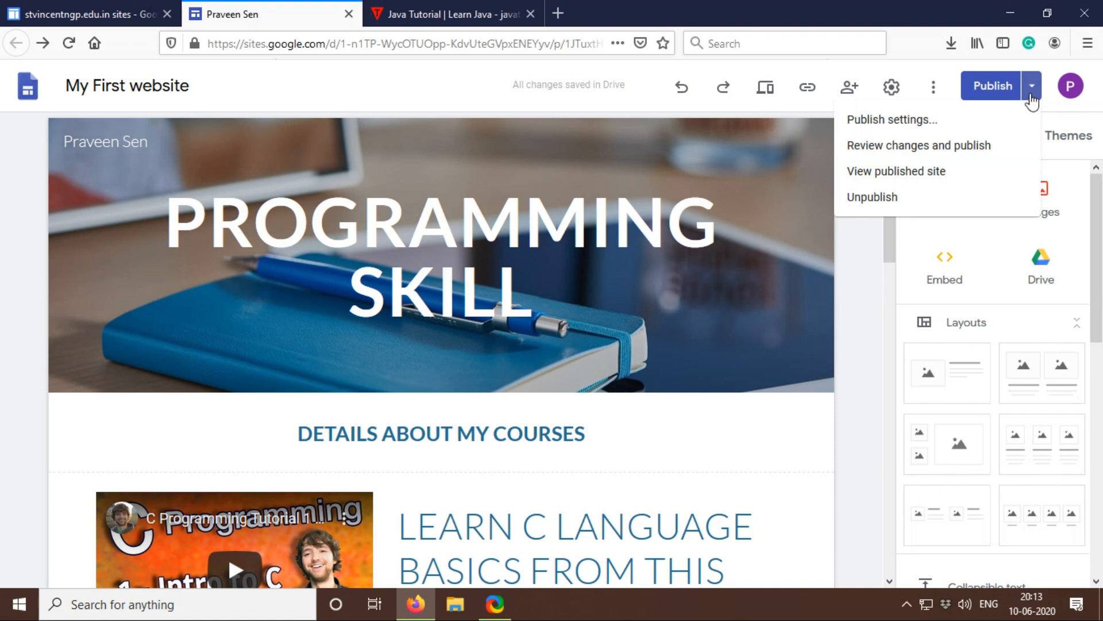
{"action": "left_click", "coordinate": [901, 200]}
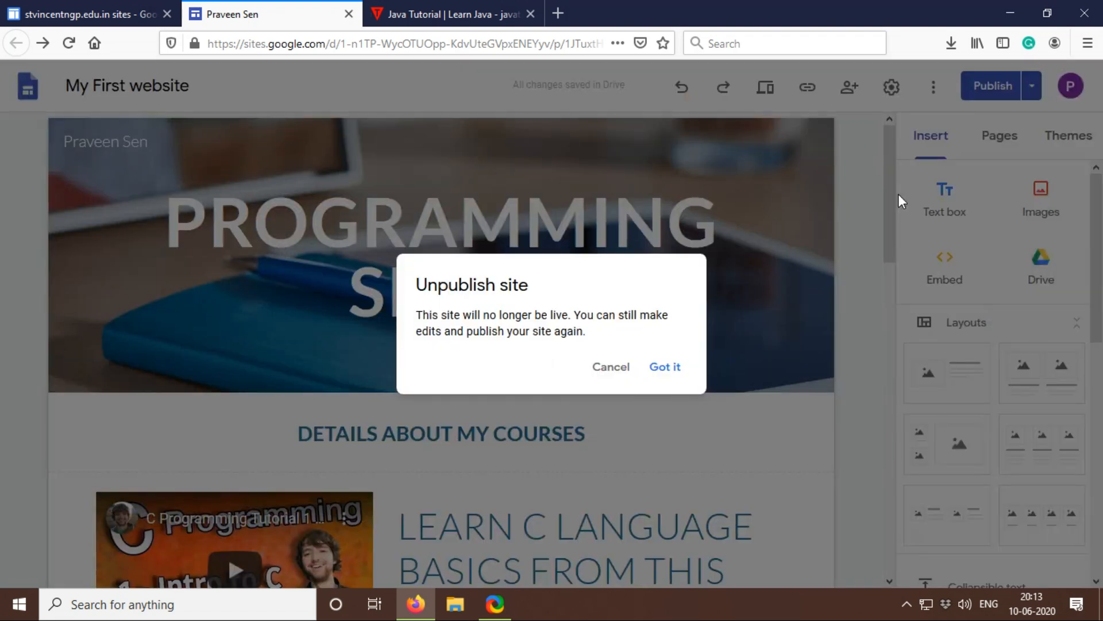
{"action": "left_click", "coordinate": [673, 368]}
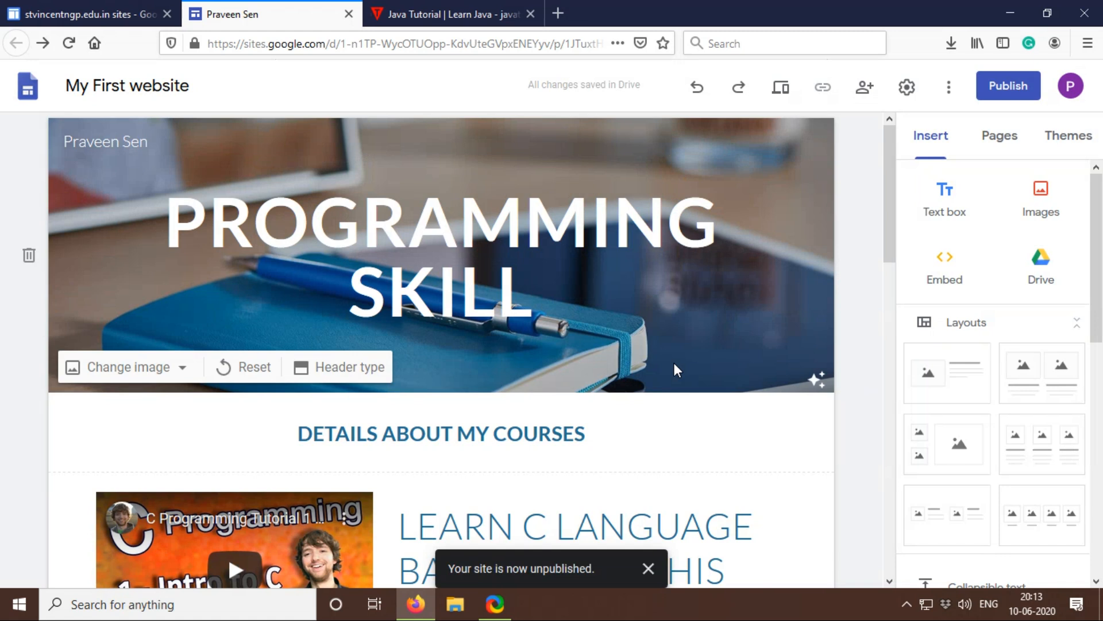